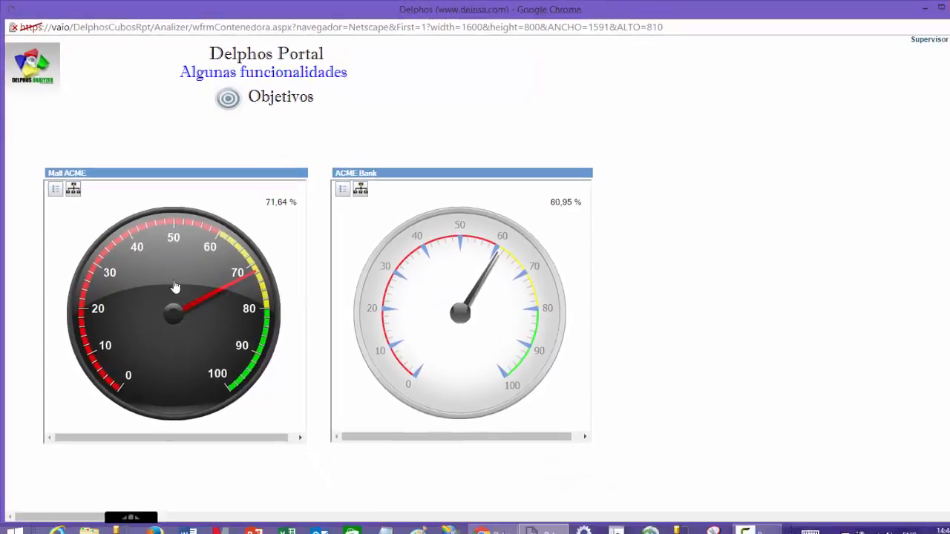
- Open the Mall ACME objectives tree from its gauge and review the objectives under each perspective
left_click(193, 311)
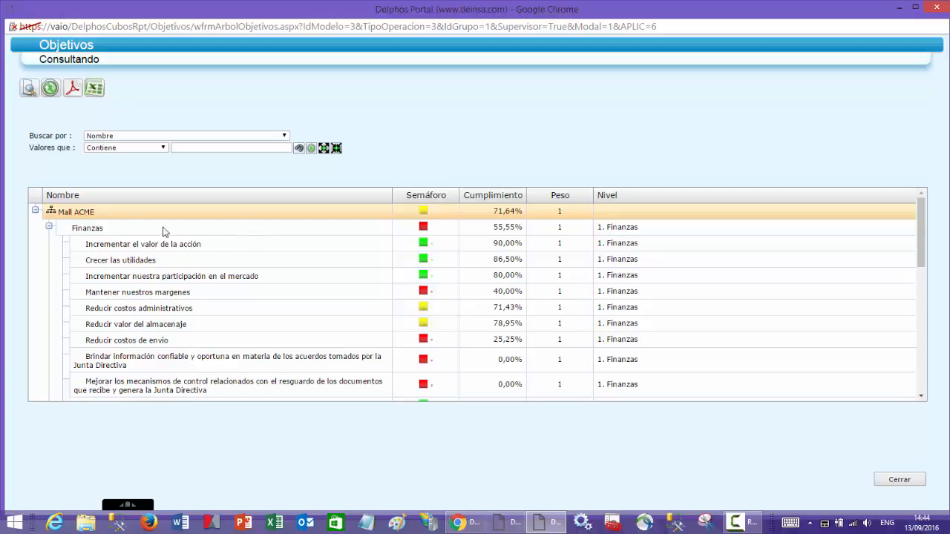
scroll(200, 329, "down", 3)
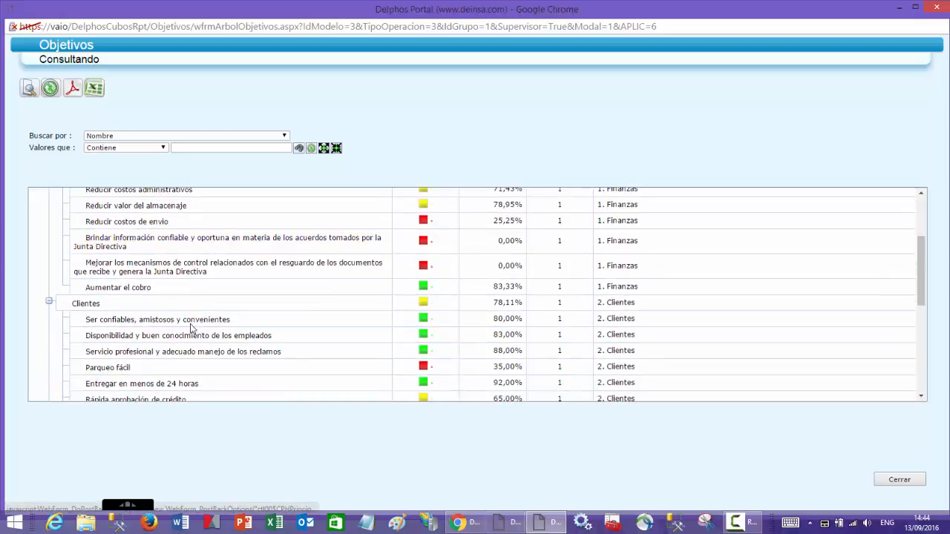
scroll(160, 296, "down", 6)
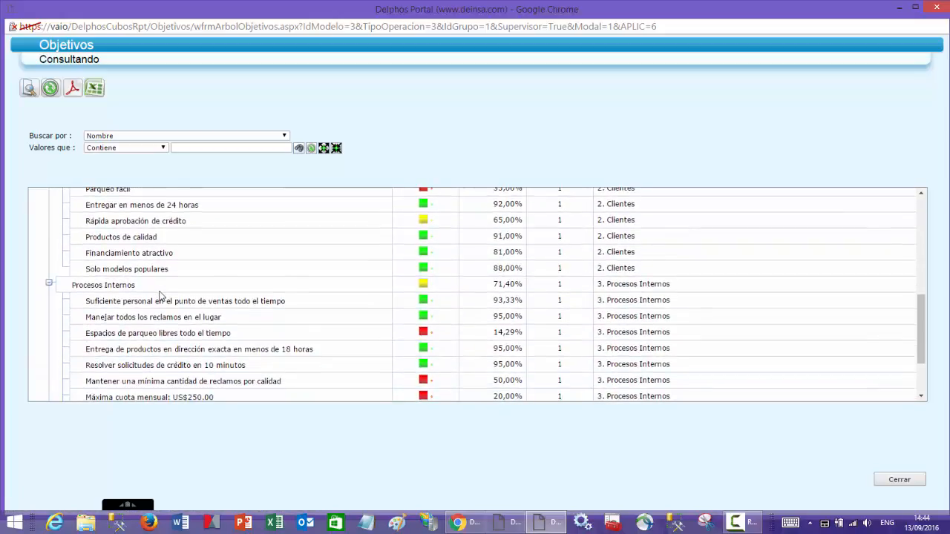
scroll(160, 296, "up", 10)
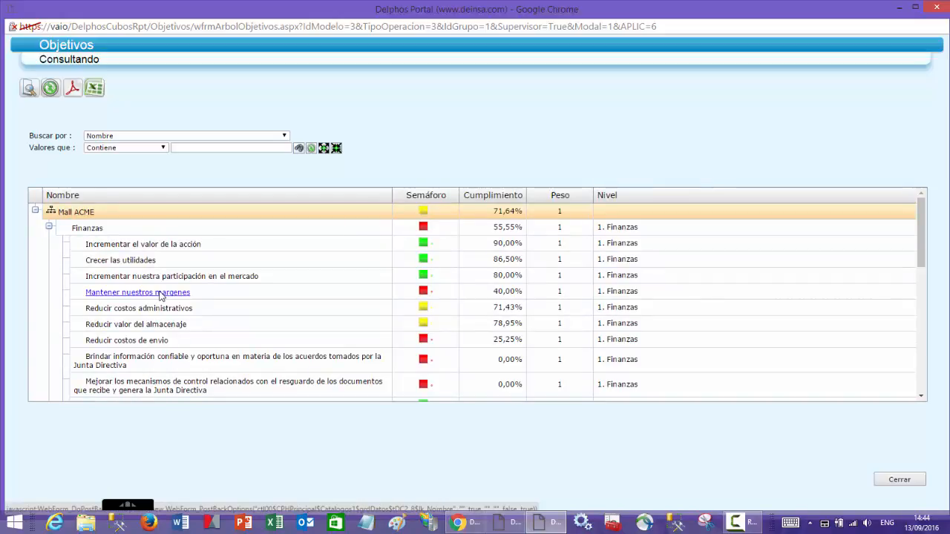
- Open the Reducir costos de envio objective and display its related cube Gastos de envío
left_click(143, 343)
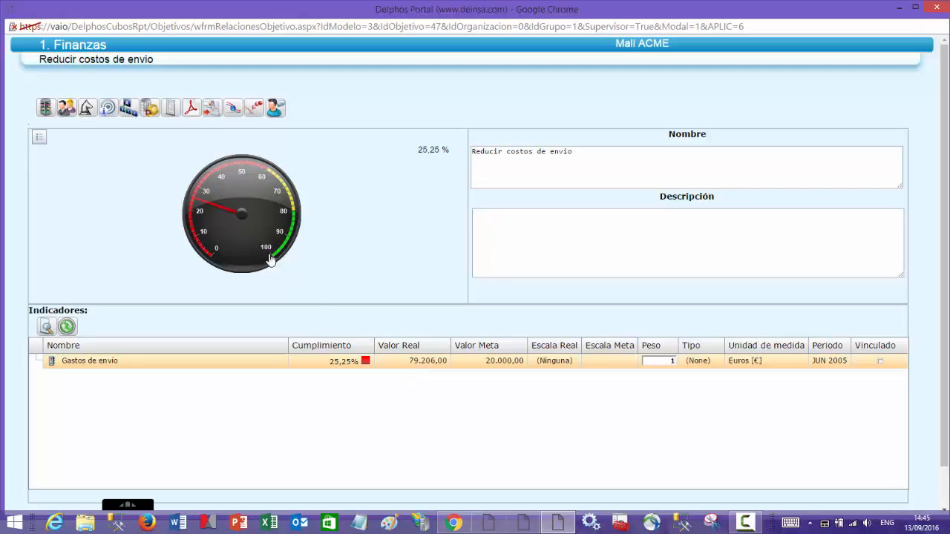
left_click(149, 111)
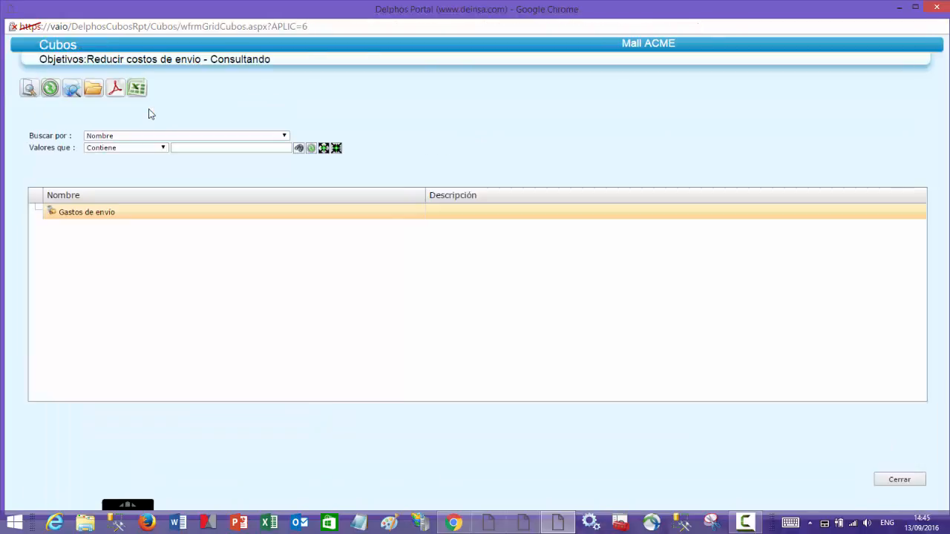
left_click(86, 212)
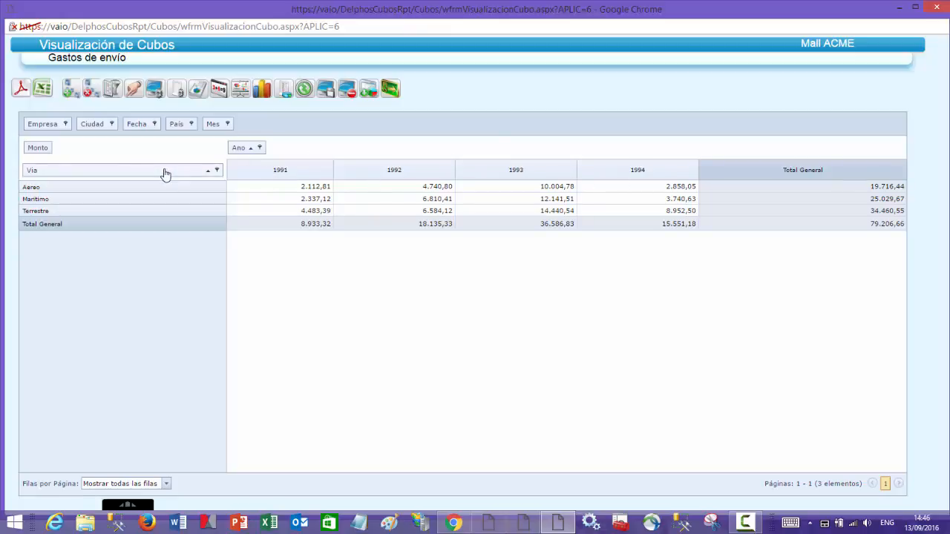
- Replace the Via row field with País and add Ciudad and Empresa as nested row fields
left_click_drag(152, 174, 263, 131)
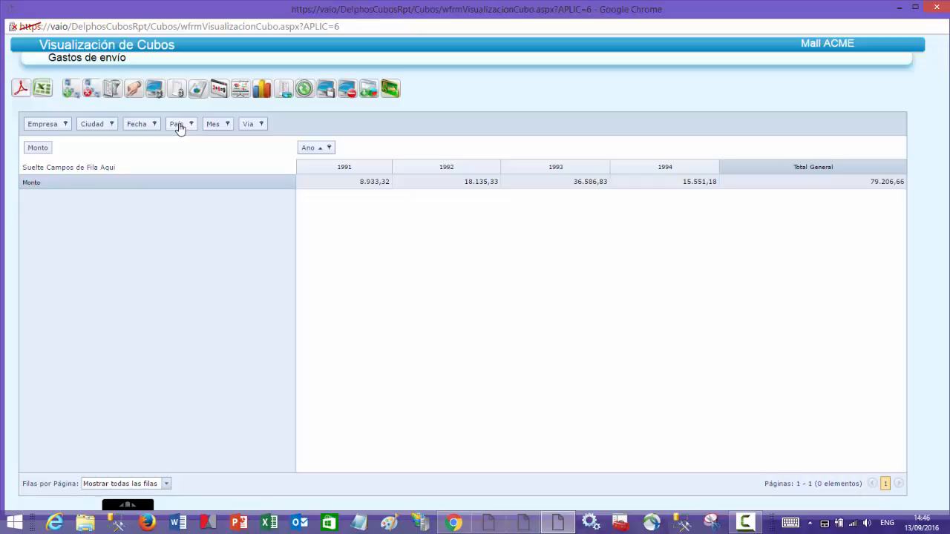
left_click_drag(179, 128, 79, 169)
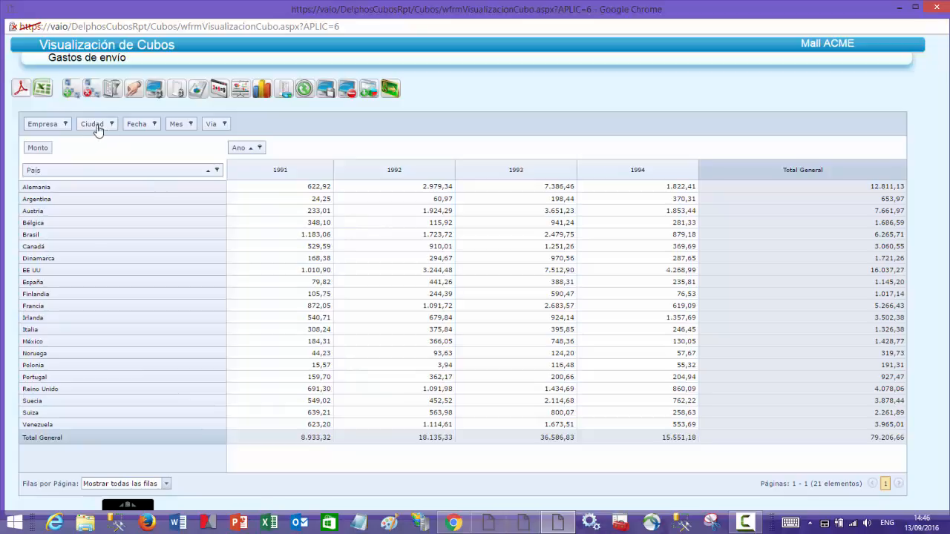
left_click_drag(96, 127, 215, 178)
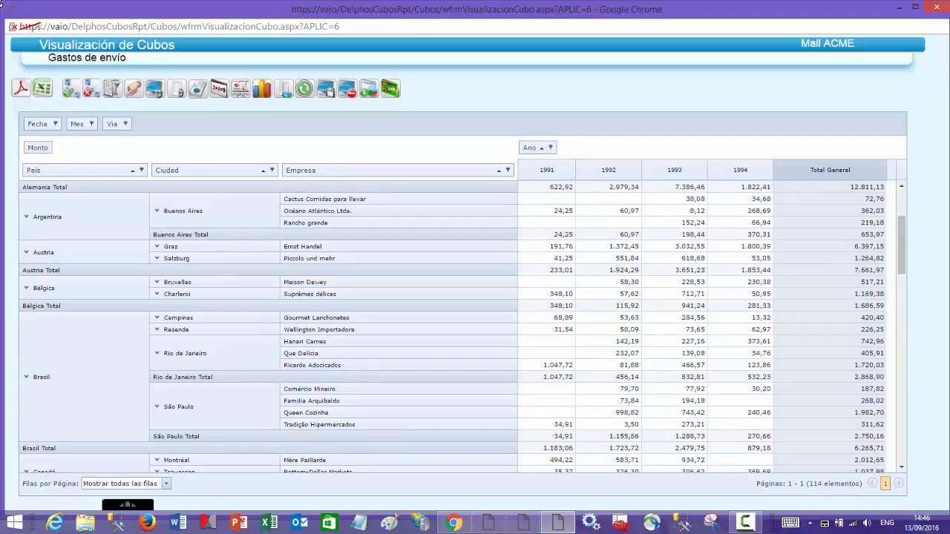
- Collapse all cube variables and drill into EE UU, down to the companies in San Francisco and Eugene
left_click(89, 88)
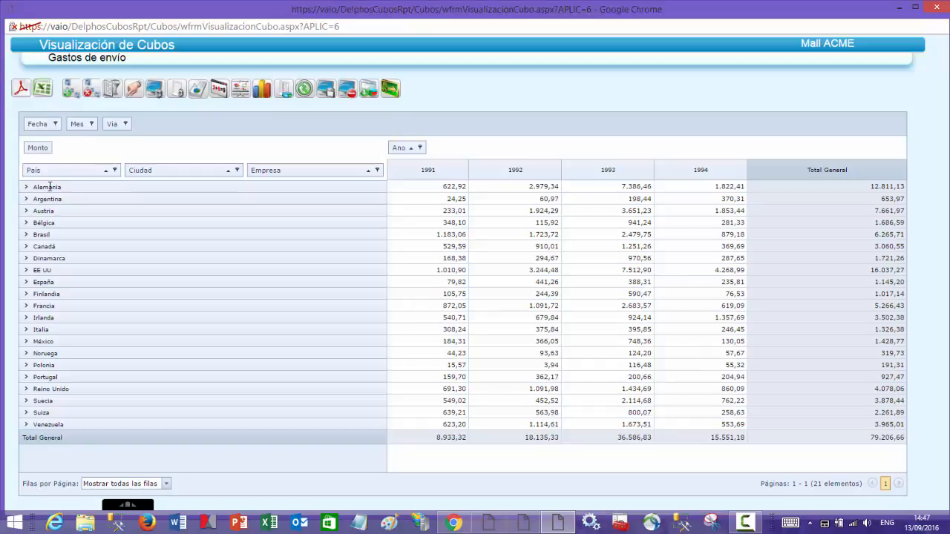
left_click(27, 271)
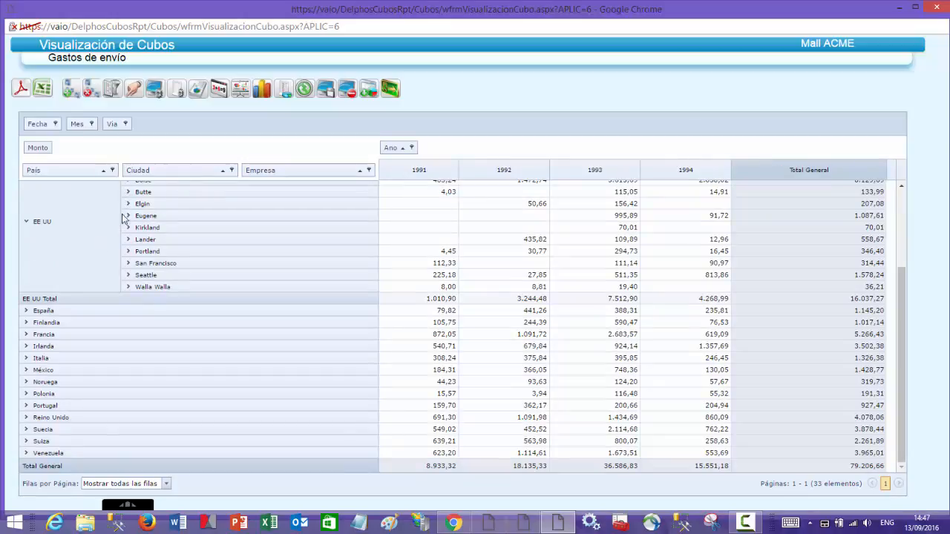
left_click(127, 265)
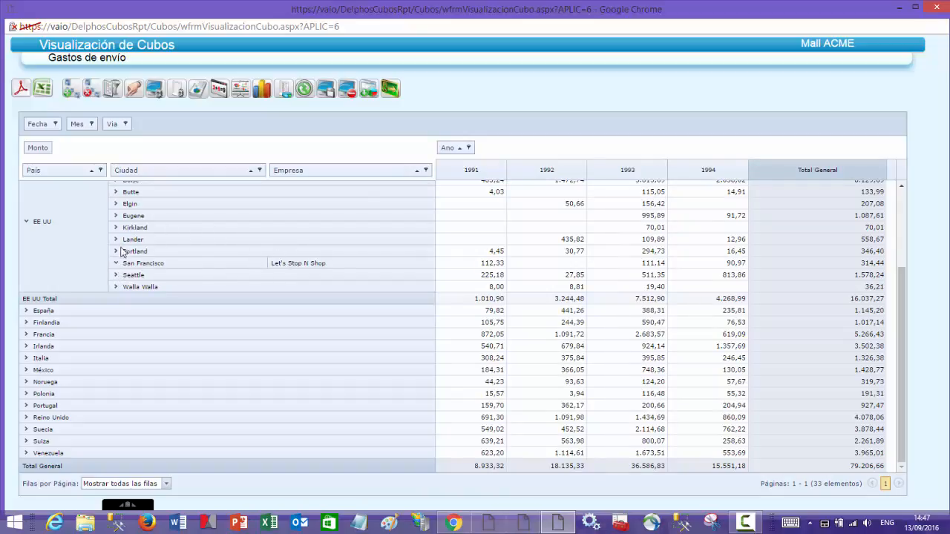
left_click(117, 217)
scroll(117, 221, "up", 3)
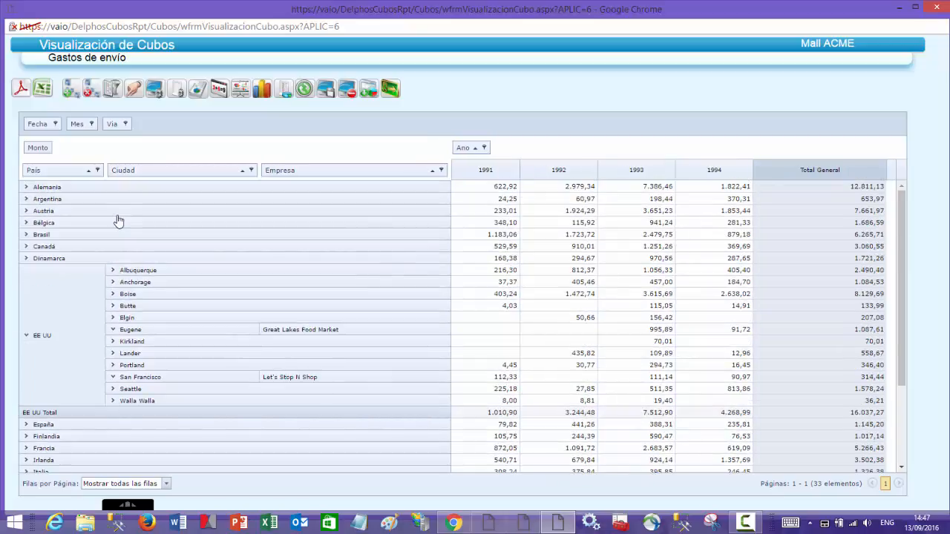
- Expand all cube variables and take Empresa and Ciudad out of the rows, leaving only País
left_click(69, 91)
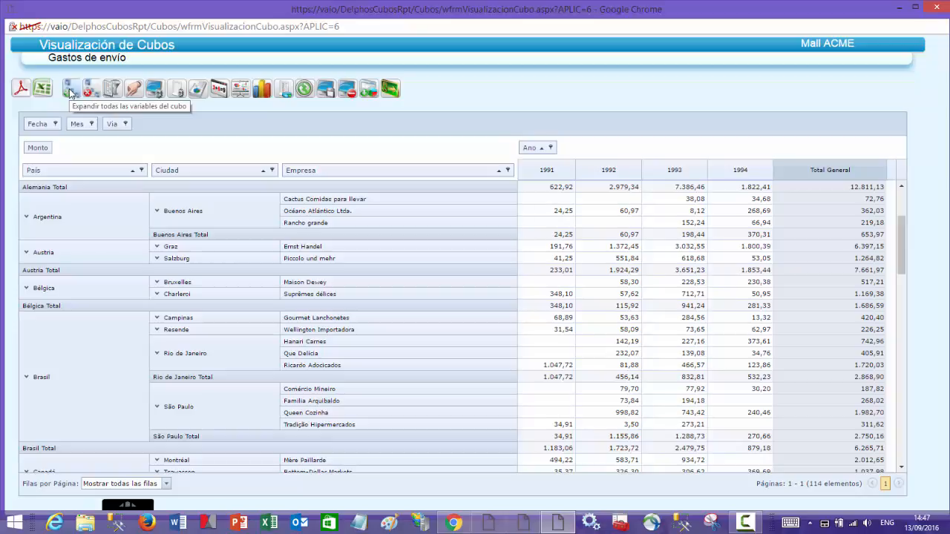
left_click_drag(289, 176, 282, 130)
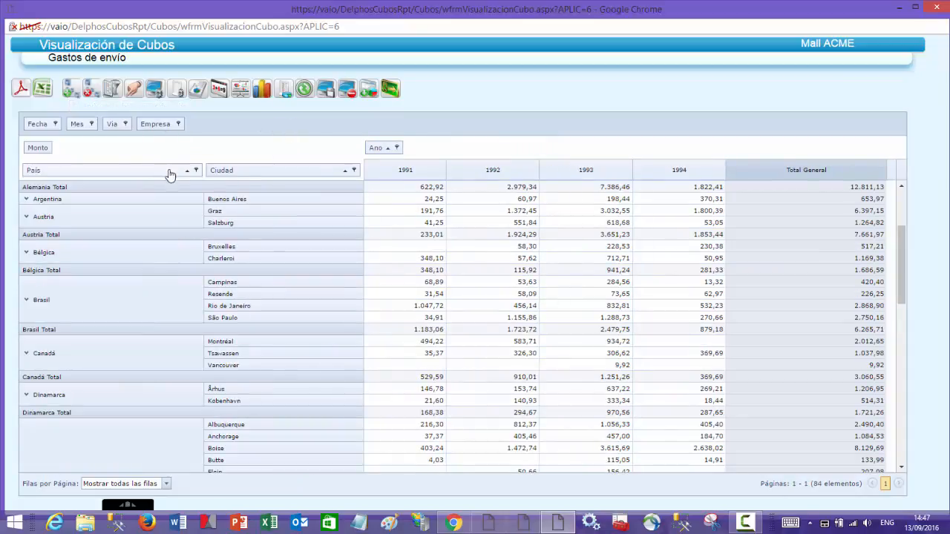
left_click_drag(250, 173, 249, 133)
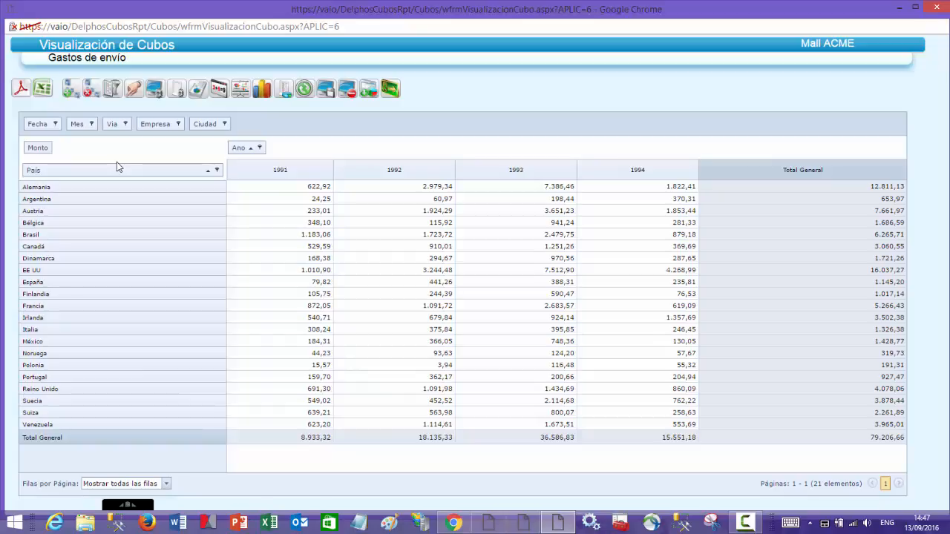
- Filter the País row field to show only Argentina, Brasil, México and Venezuela
left_click(218, 170)
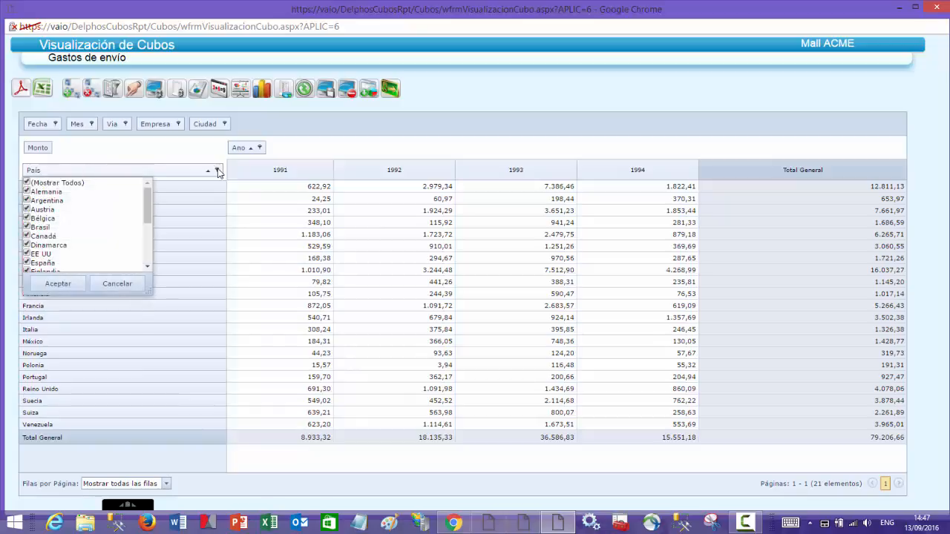
left_click(27, 183)
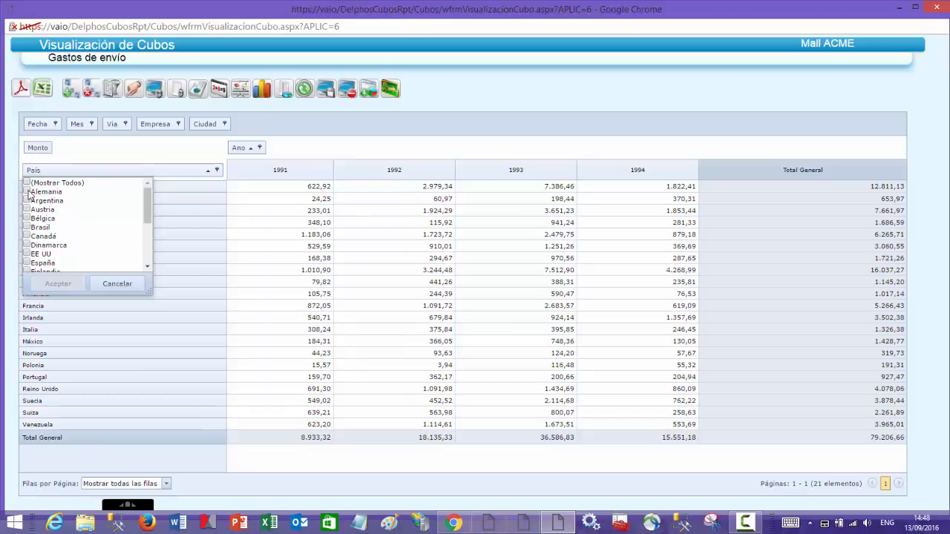
left_click(27, 201)
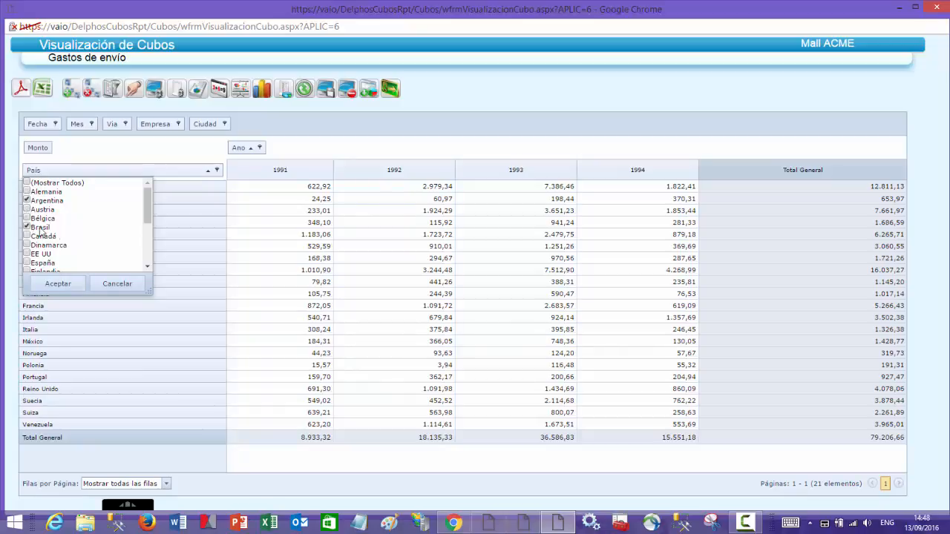
left_click_drag(146, 221, 139, 248)
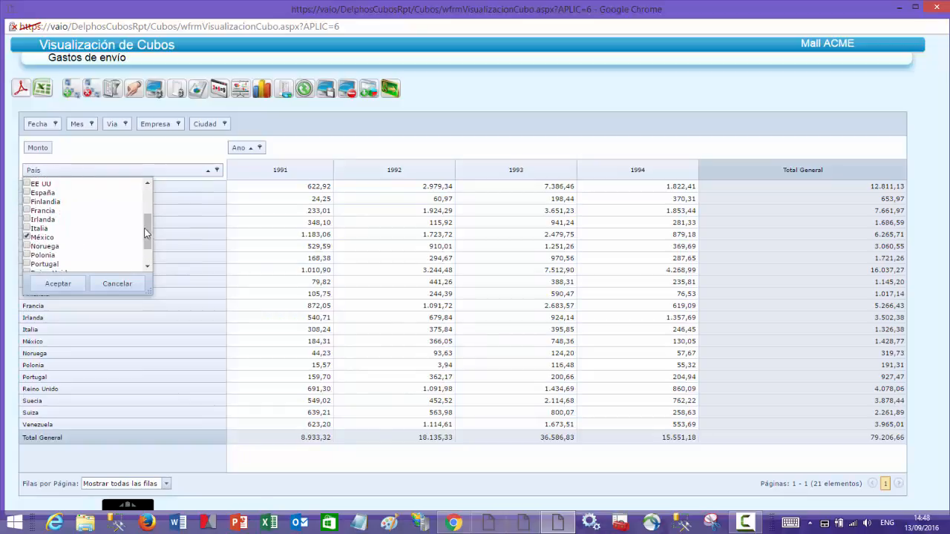
left_click_drag(145, 234, 145, 246)
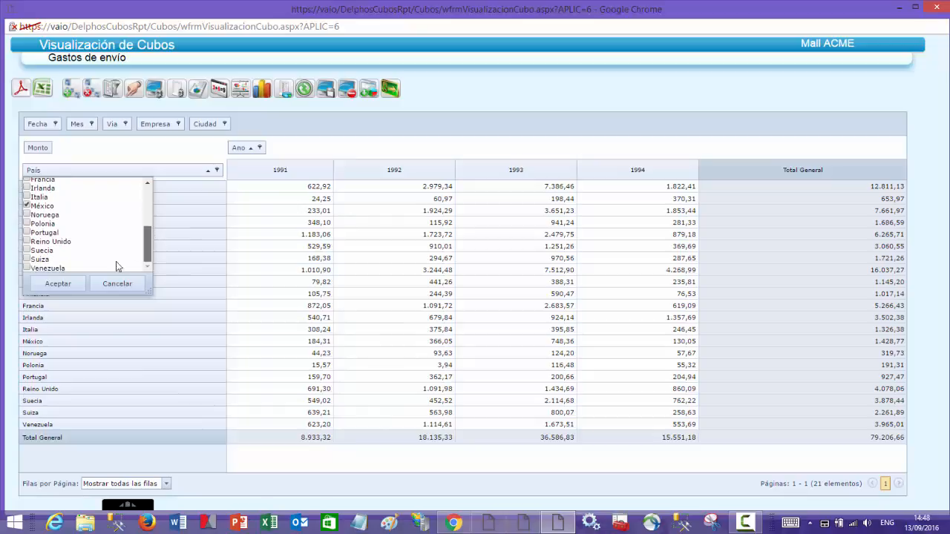
left_click(28, 268)
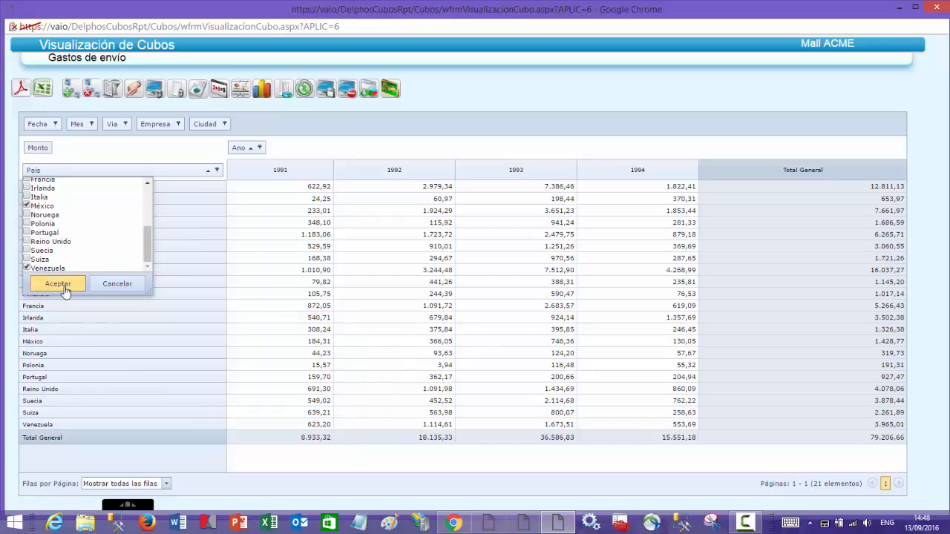
left_click(59, 284)
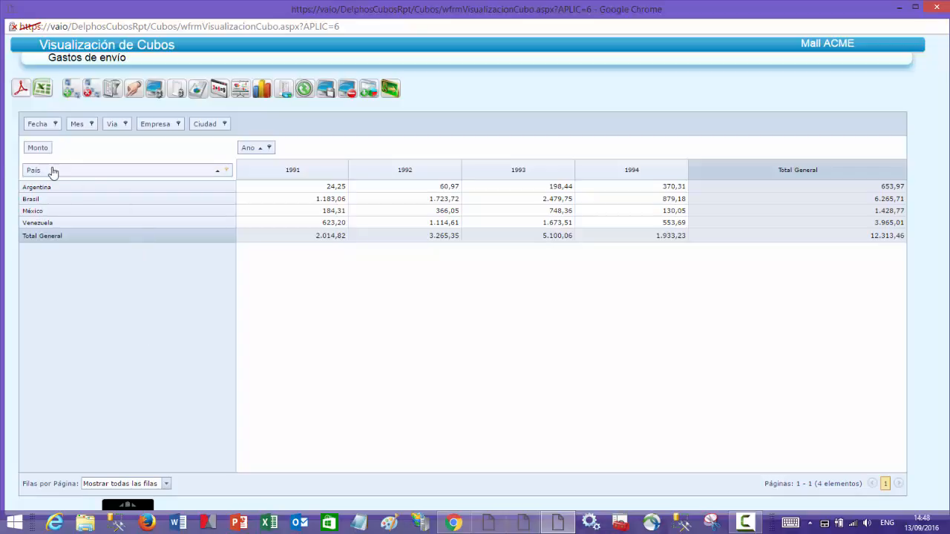
- Swap País for Via as the row field and reset the País filter to show all countries
left_click_drag(52, 172, 255, 135)
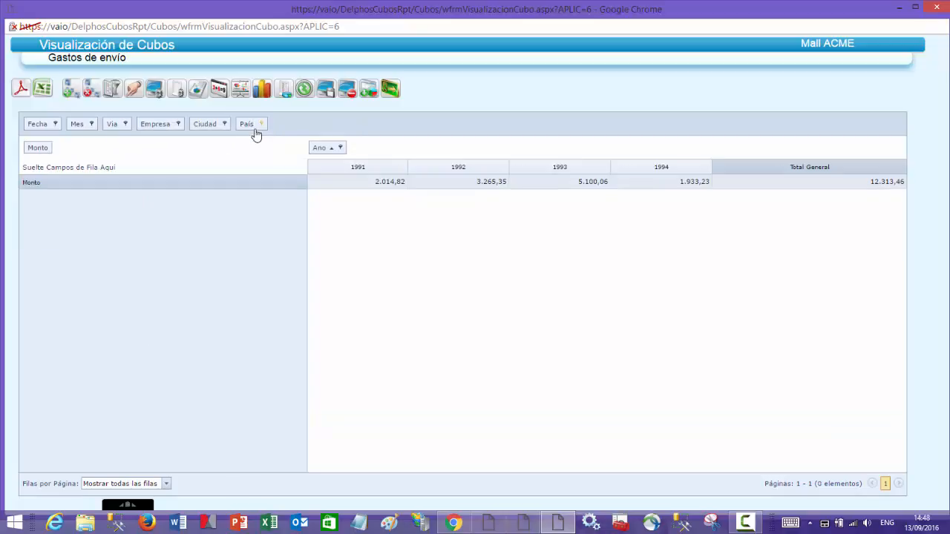
left_click_drag(115, 128, 43, 176)
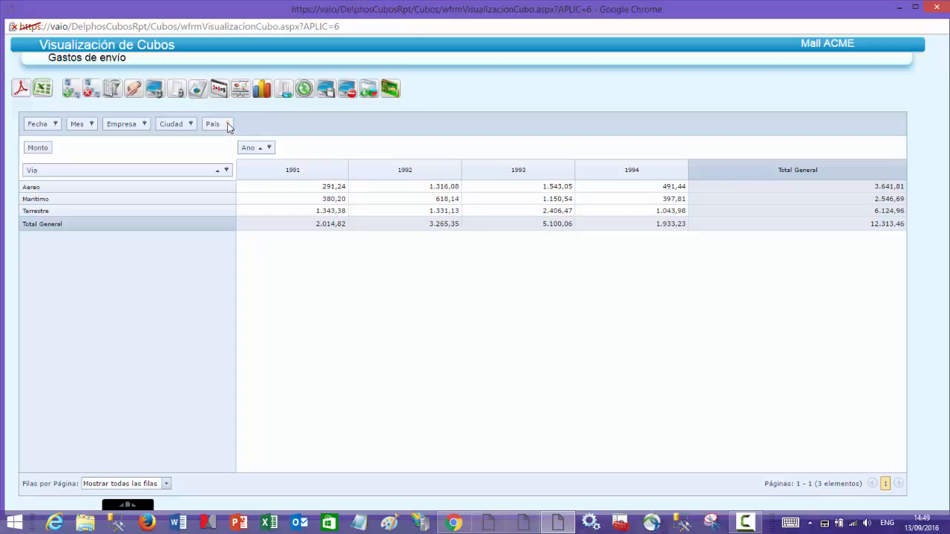
left_click(228, 124)
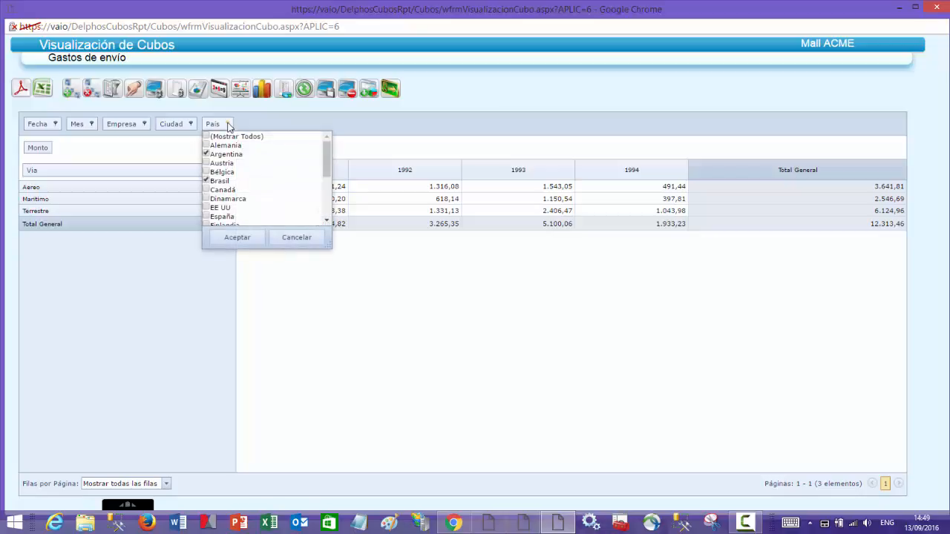
left_click(206, 137)
left_click(235, 238)
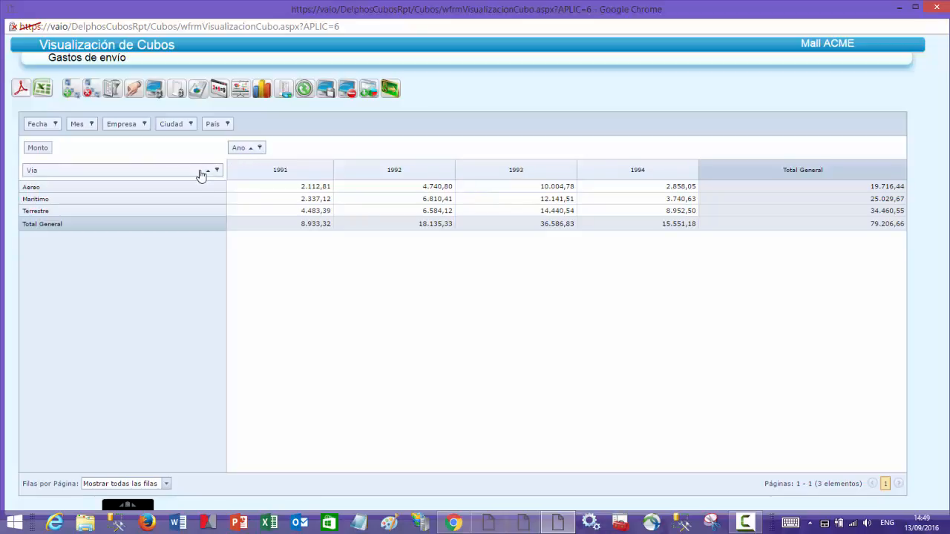
- Set the cube's aggregation mode to Porcentaje with Porcentaje de Fila as the aggregation type
left_click(178, 90)
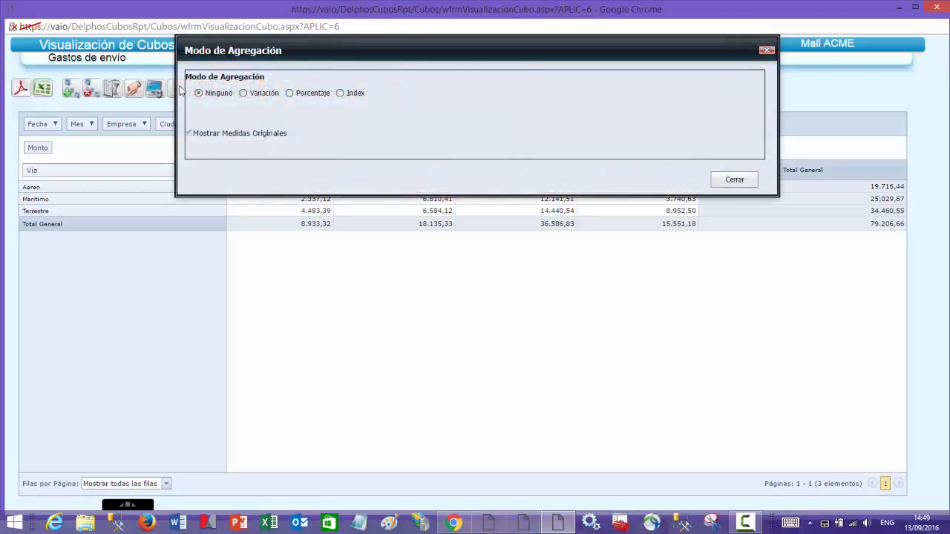
left_click_drag(275, 202, 239, 316)
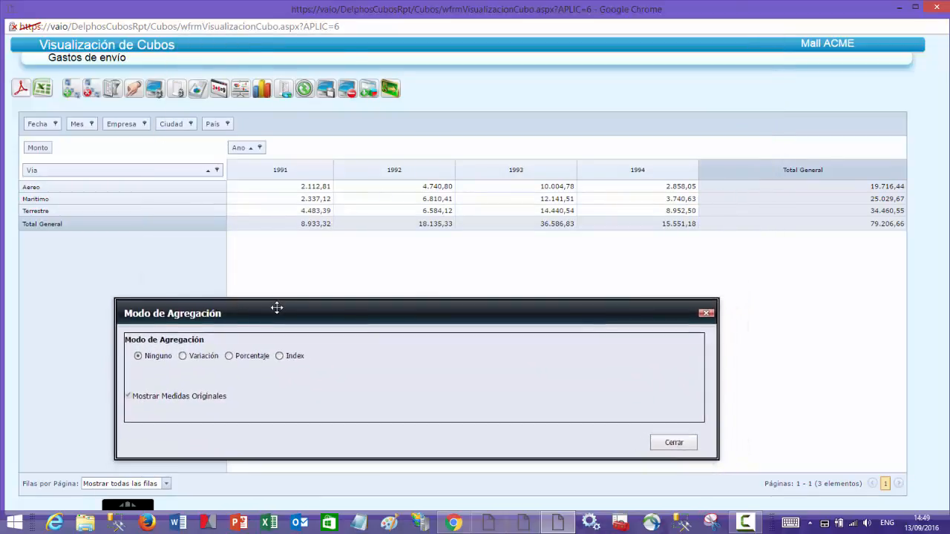
left_click(230, 358)
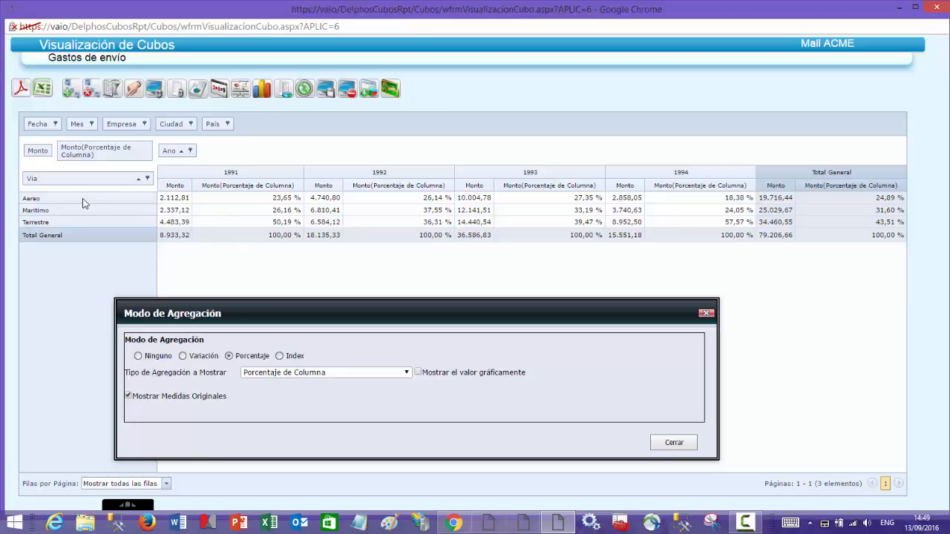
left_click(406, 376)
left_click(346, 392)
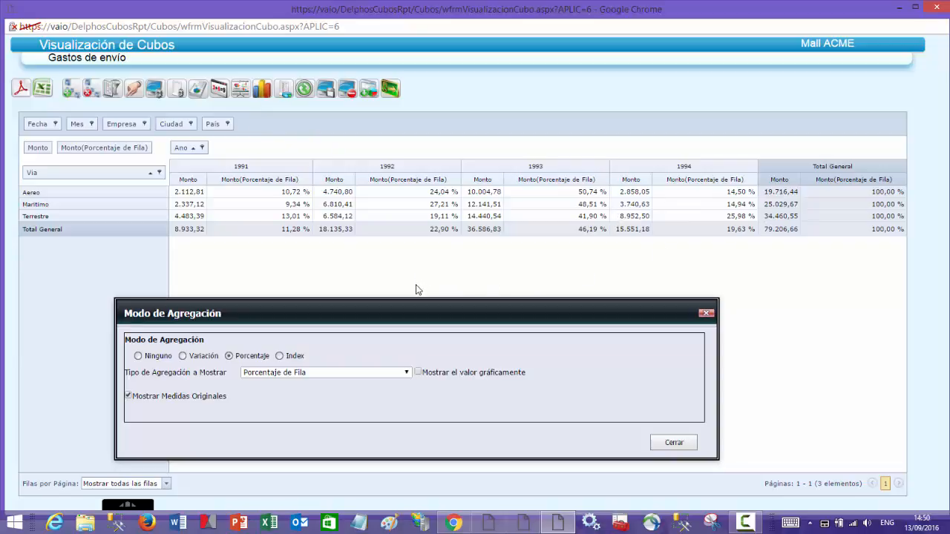
- Show the percentage values graphically and change the aggregation type to Porcentaje de Columna
left_click(418, 373)
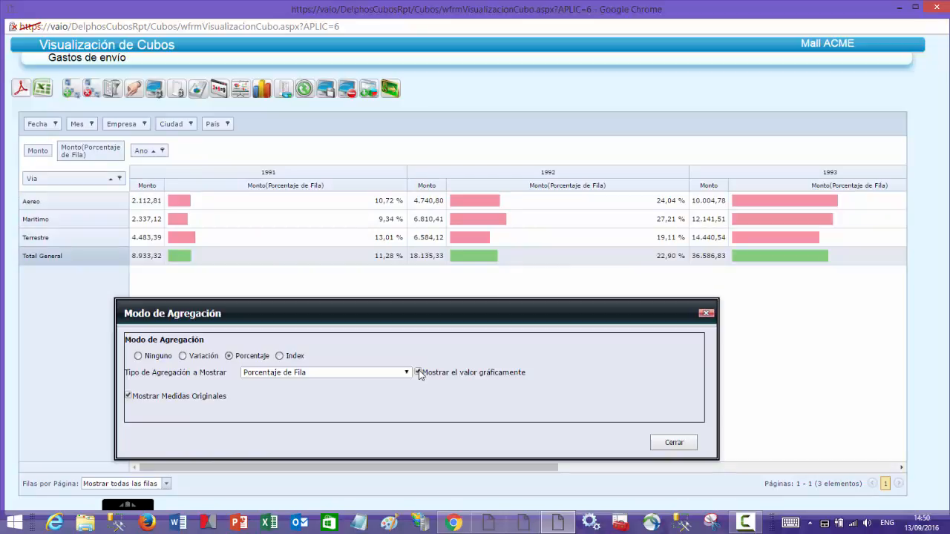
left_click(340, 372)
left_click(310, 383)
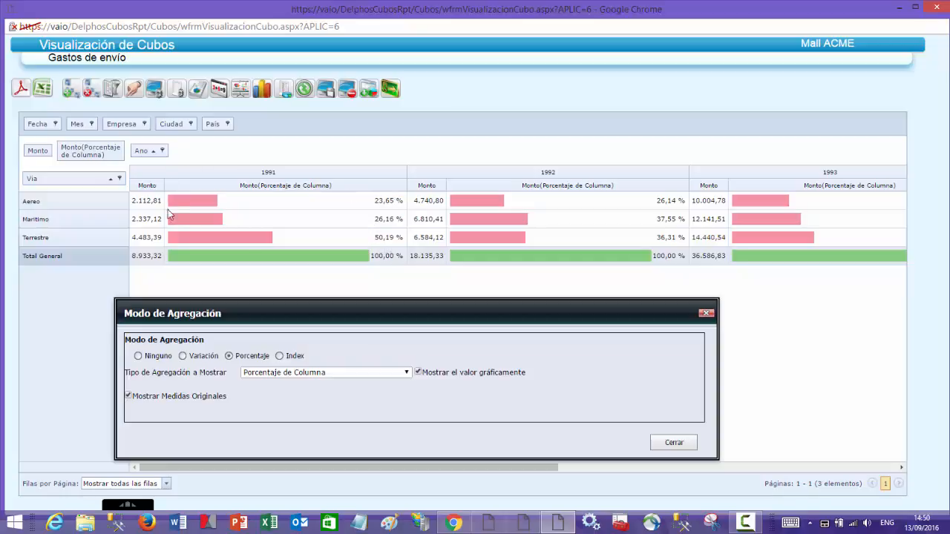
- Turn off the graphical values and set the aggregation mode to Variación with type Variación Porcentual
left_click(418, 372)
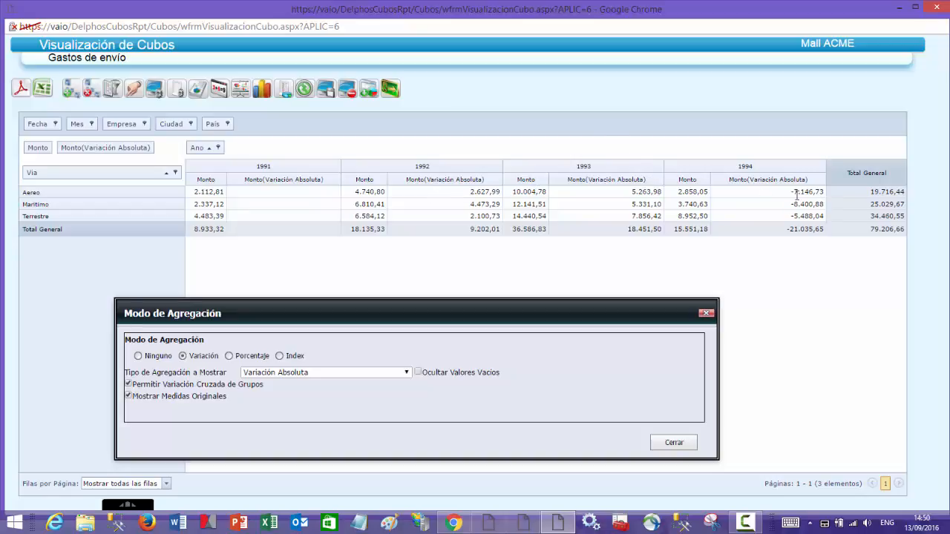
left_click(406, 374)
left_click(311, 393)
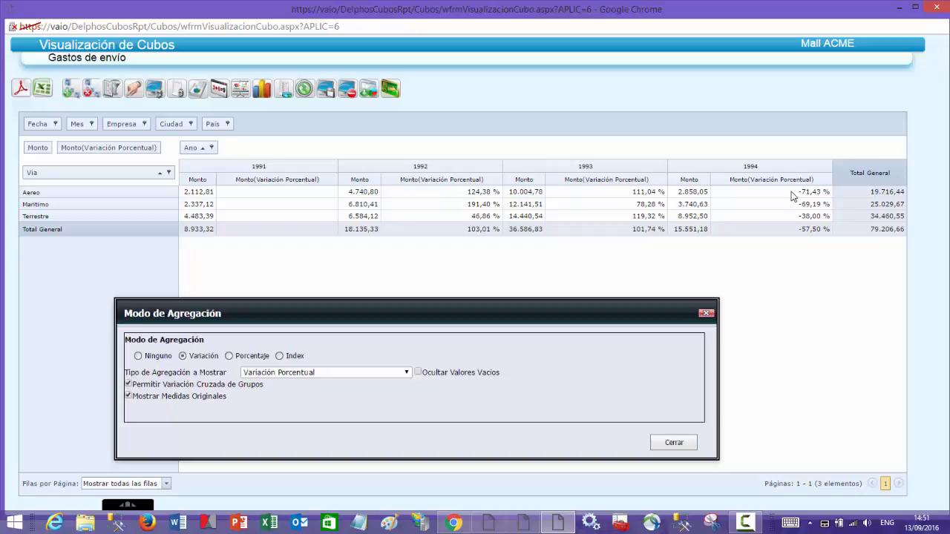
- Try the Index aggregation mode with Posición de Columna del Mayor al Menor, and reset the cube's aggregation mode to Ninguno
left_click(279, 356)
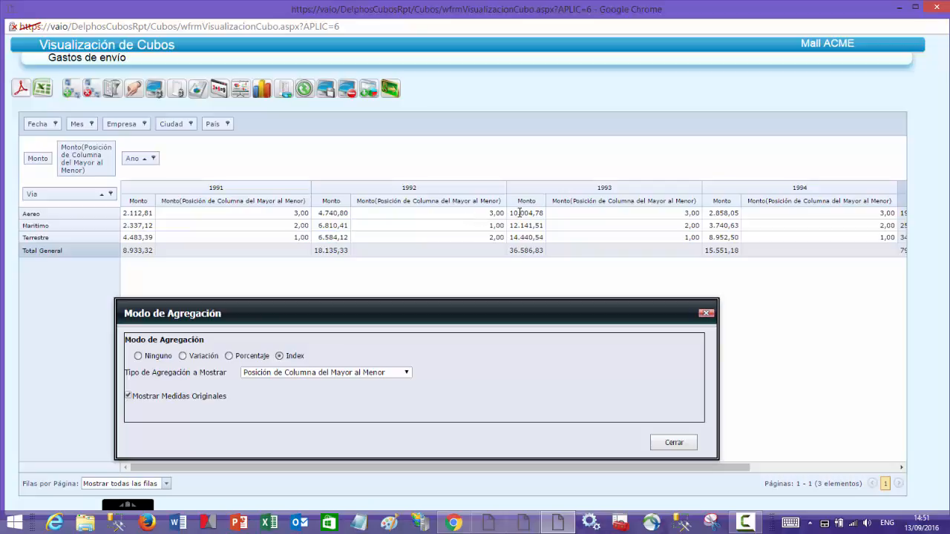
left_click(139, 356)
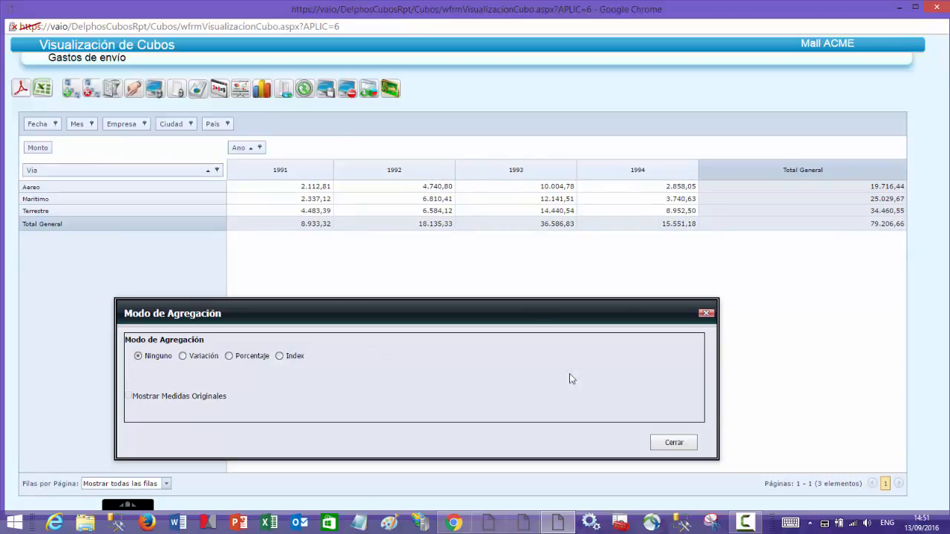
left_click(675, 443)
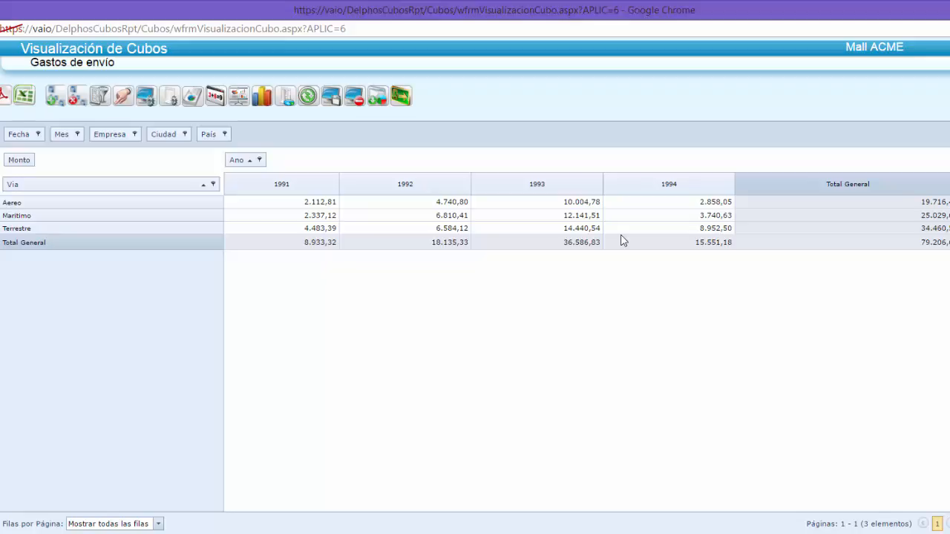
- Open the totals settings in the cube options and move the dialog clear of the cube's field area
left_click(146, 97)
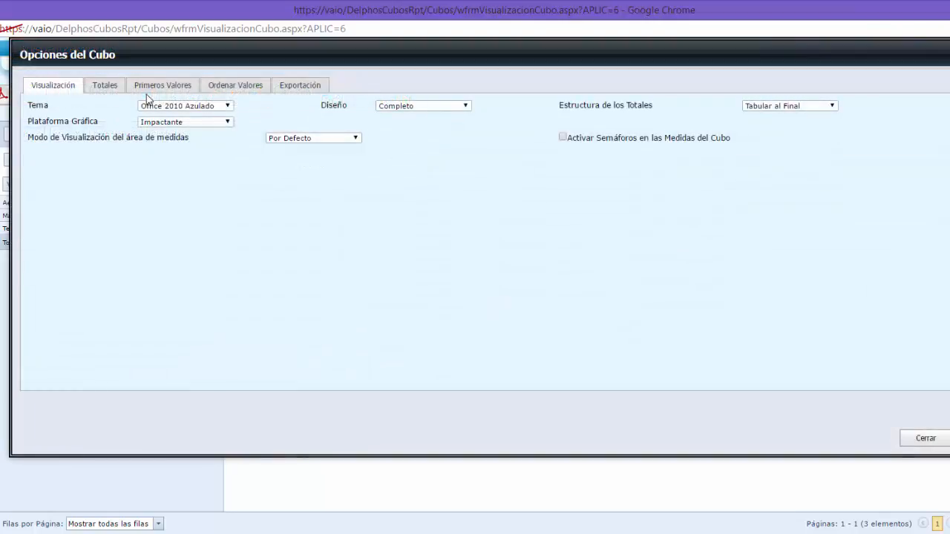
left_click(105, 86)
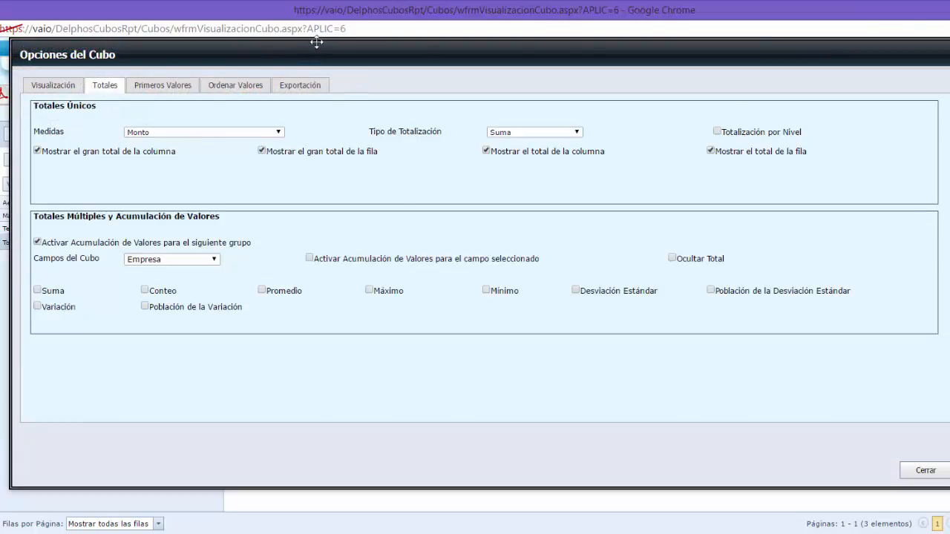
left_click_drag(318, 61, 316, 301)
left_click_drag(319, 260, 317, 165)
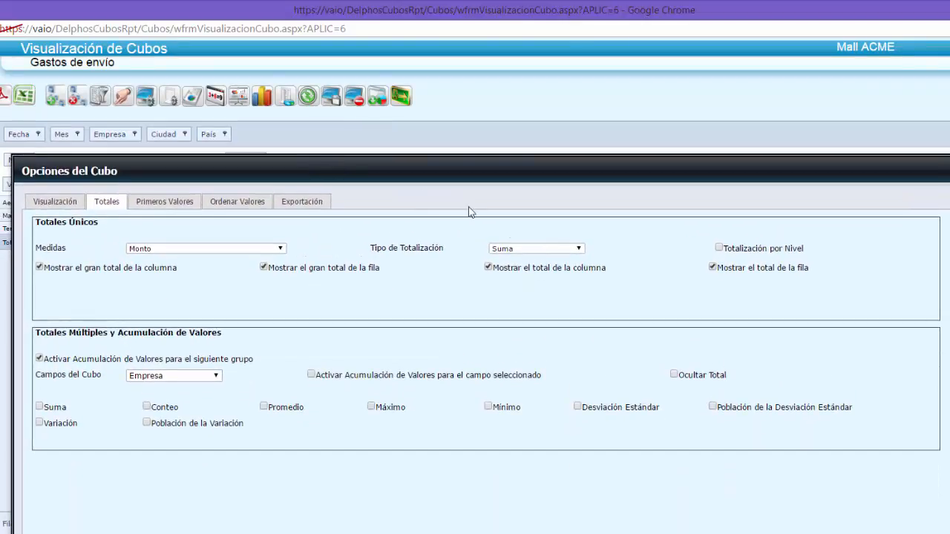
- Try Conteo as the totalization type for Monto, check the cube's values and restore the type to Suma
left_click(579, 250)
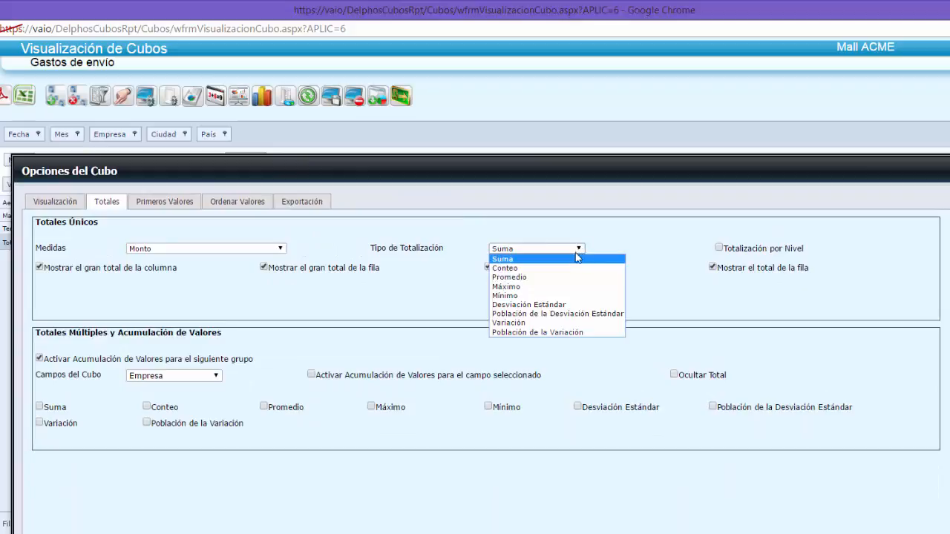
left_click(578, 270)
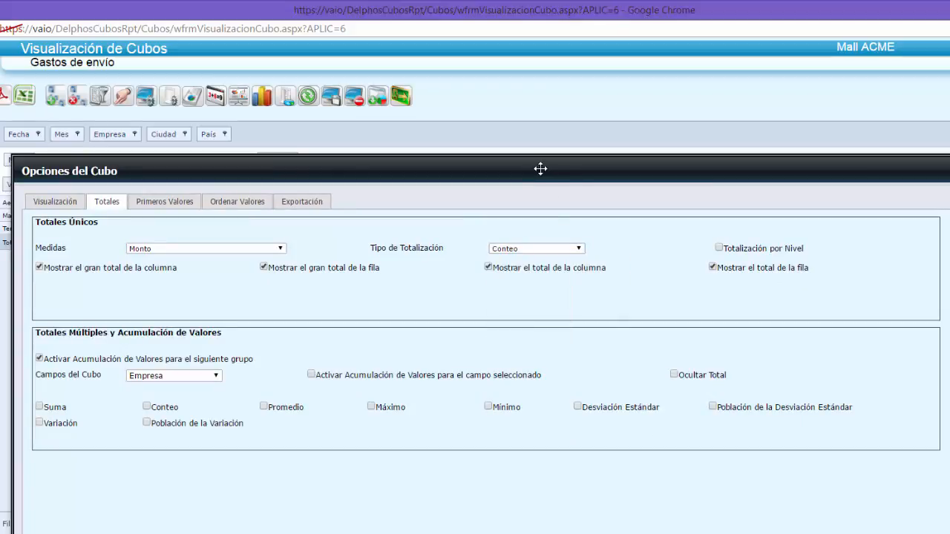
left_click_drag(540, 168, 534, 321)
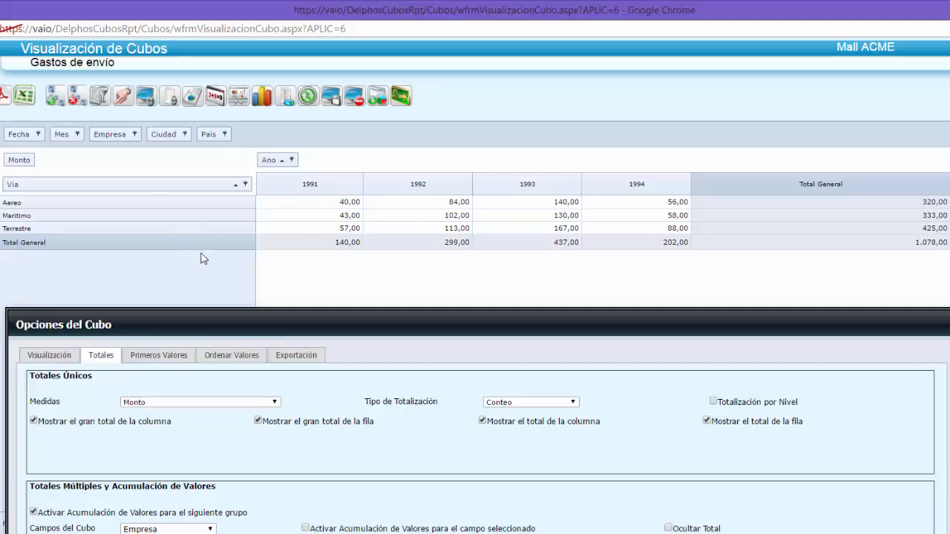
left_click(573, 402)
left_click(512, 413)
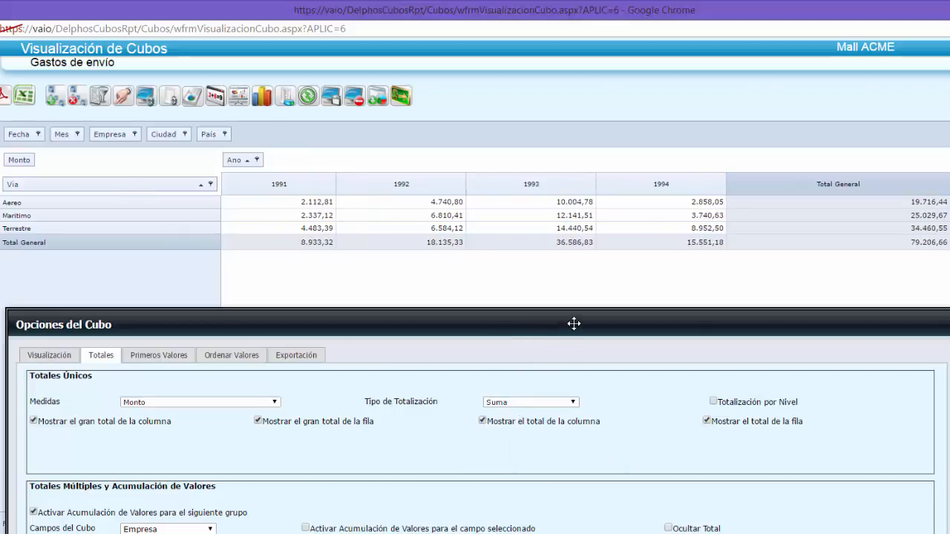
left_click_drag(573, 324, 574, 137)
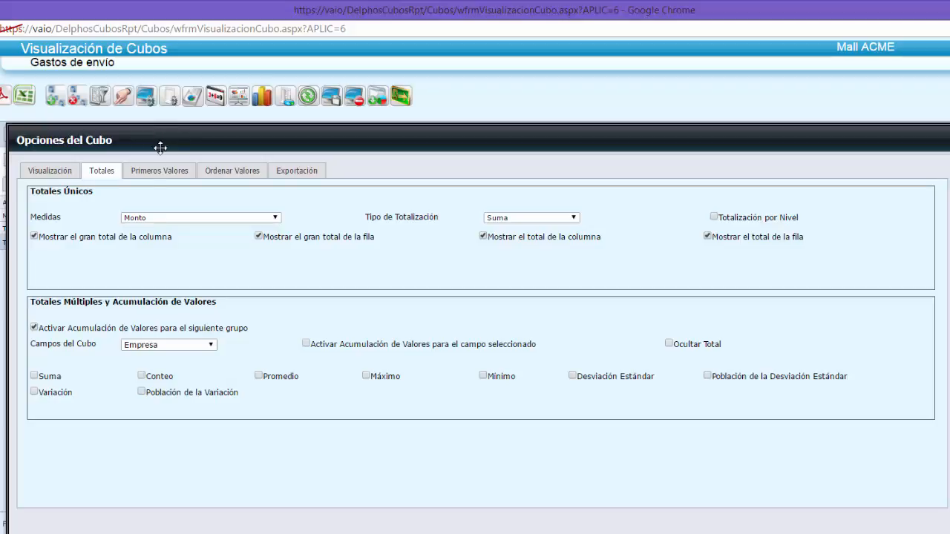
- Enable Suma, Conteo and Promedio as multiple totals for the Via field and uncover the cube's table
left_click(212, 346)
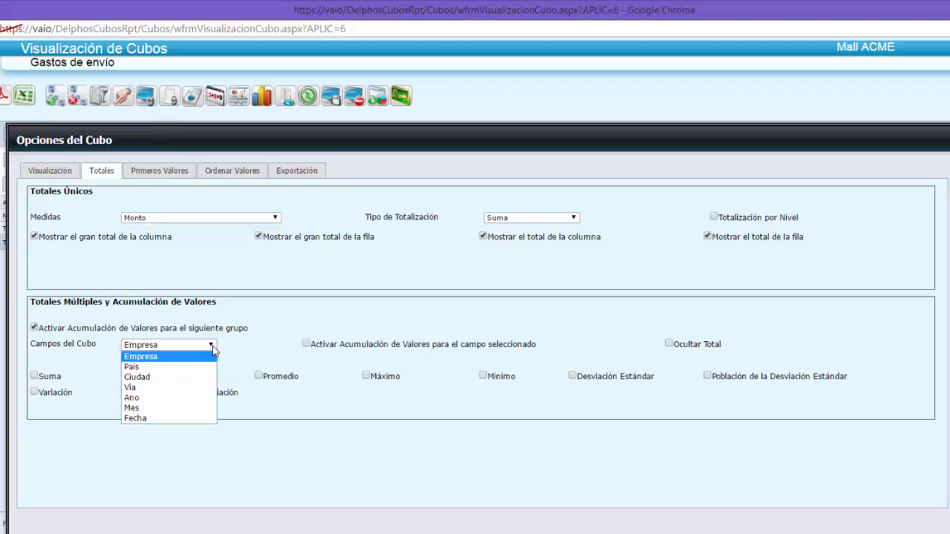
left_click(175, 388)
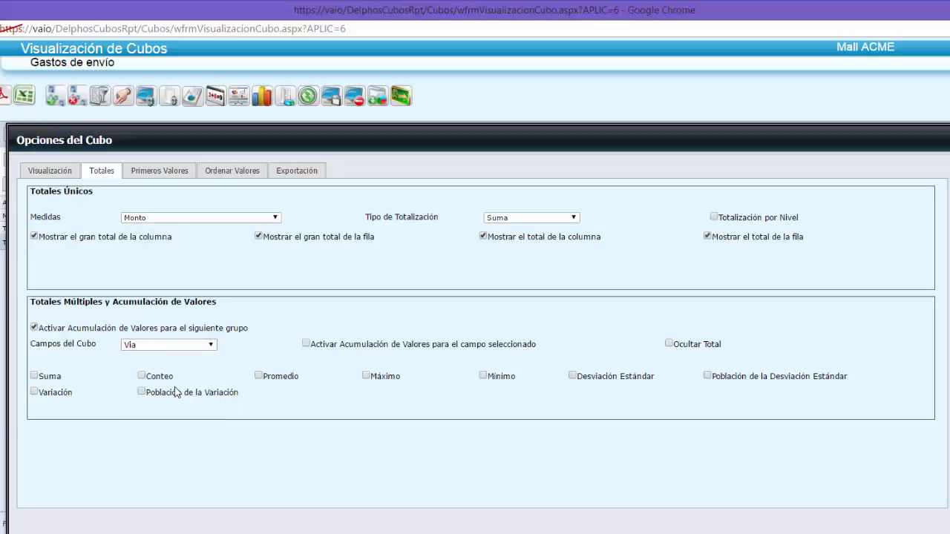
left_click(33, 376)
left_click_drag(386, 135, 393, 386)
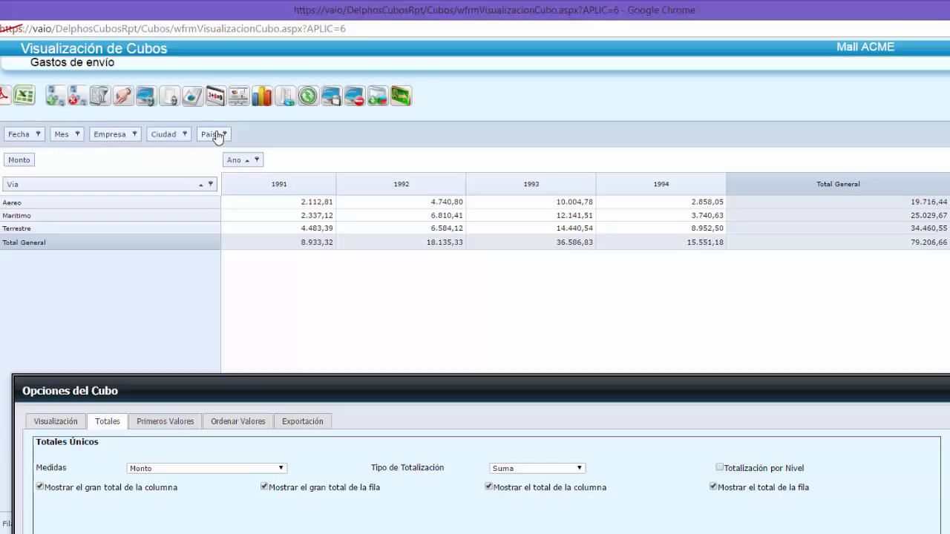
- Add País as a second row field after Via and review the multiple totals of each shipping route
left_click_drag(213, 138, 216, 193)
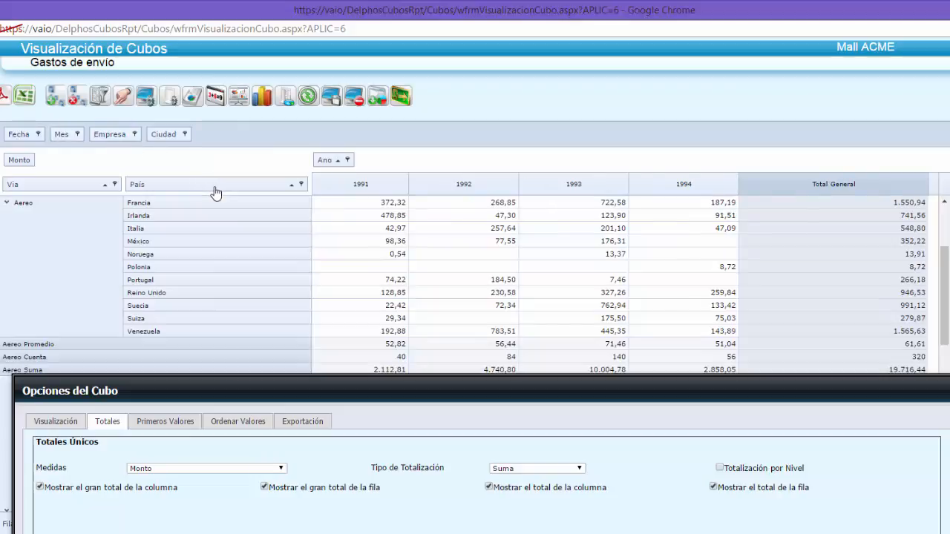
scroll(215, 192, "down", 2)
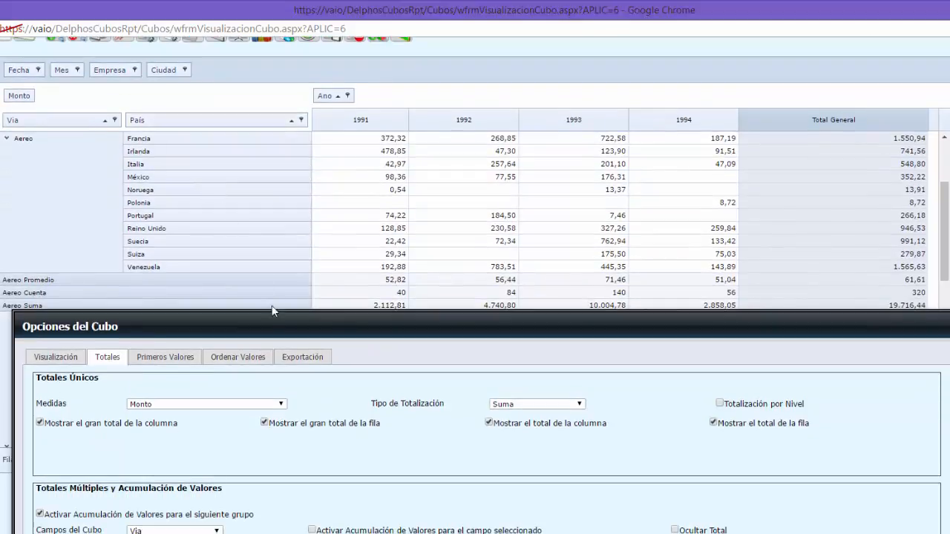
left_click_drag(275, 318, 266, 366)
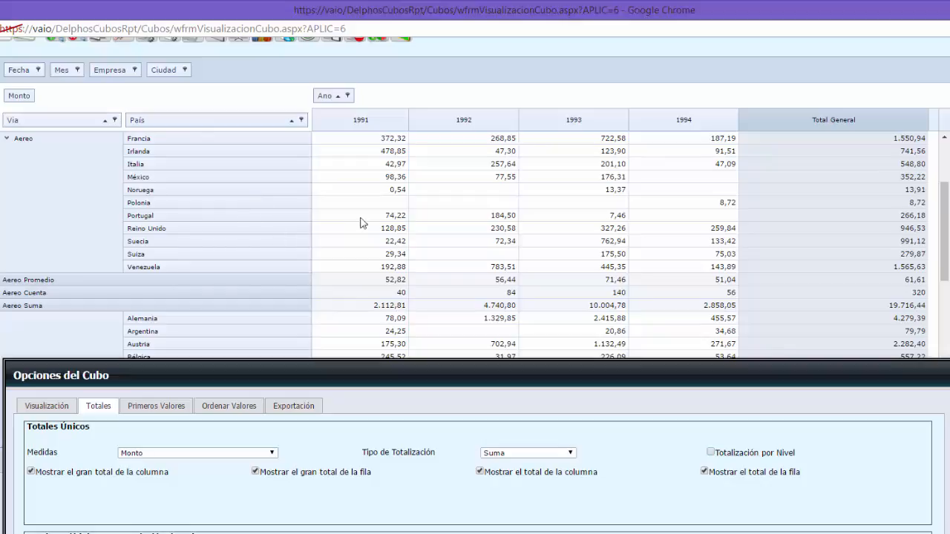
scroll(386, 215, "down", 3)
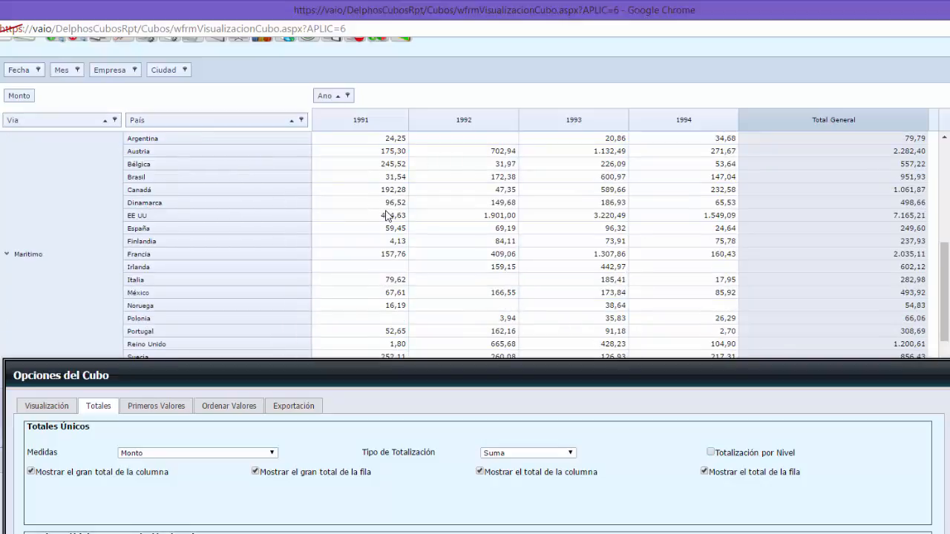
scroll(386, 215, "down", 1)
scroll(386, 215, "down", 1)
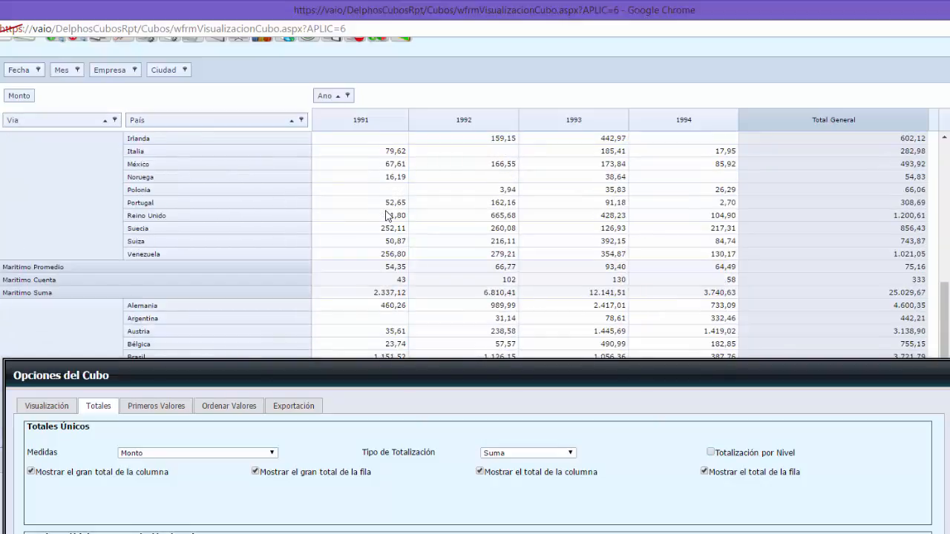
scroll(386, 216, "down", 1)
scroll(388, 212, "up", 4)
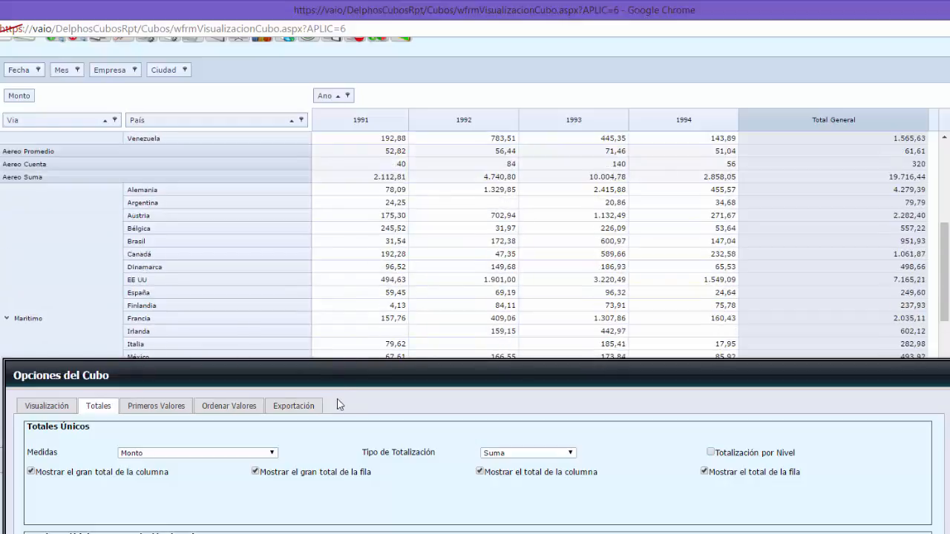
- Leave only Conteo as the multiple total for Via and move País back to the filter area
left_click_drag(346, 372, 351, 139)
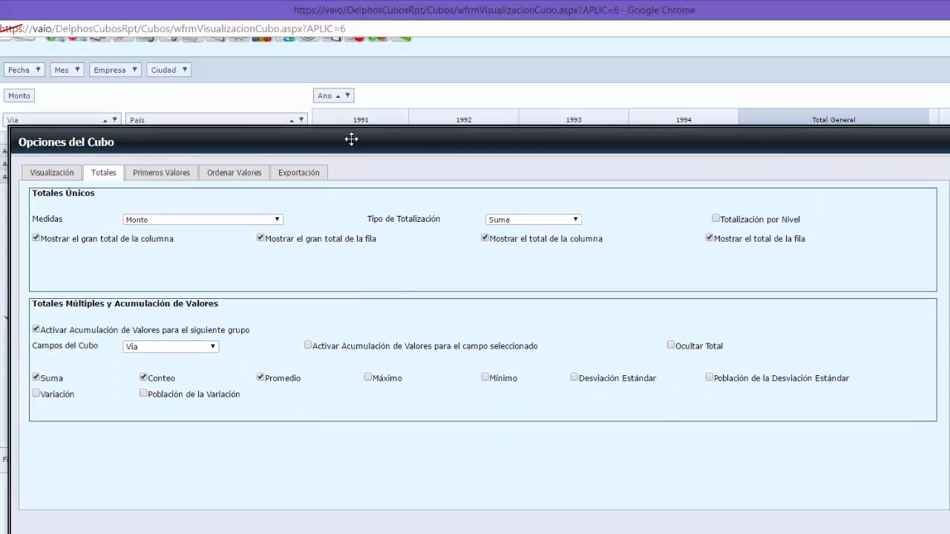
left_click(36, 377)
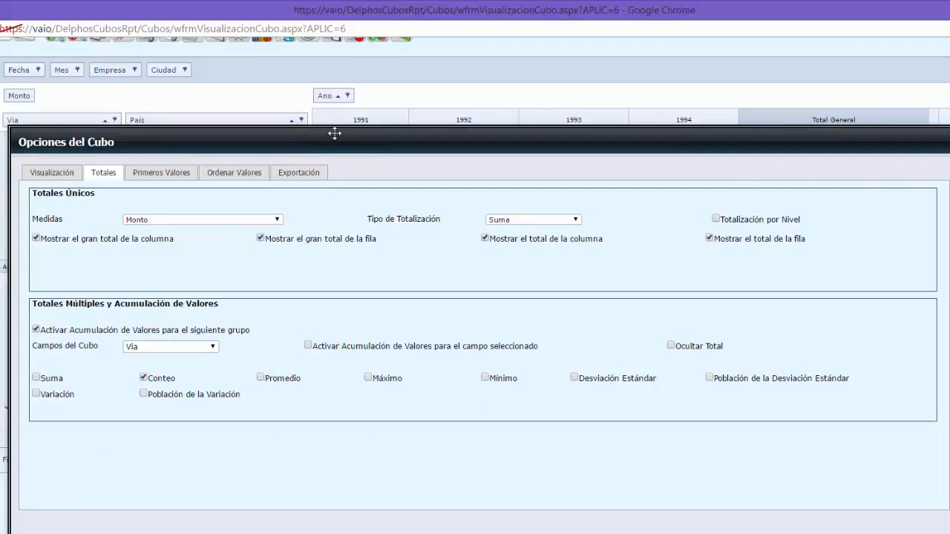
left_click_drag(335, 134, 321, 41)
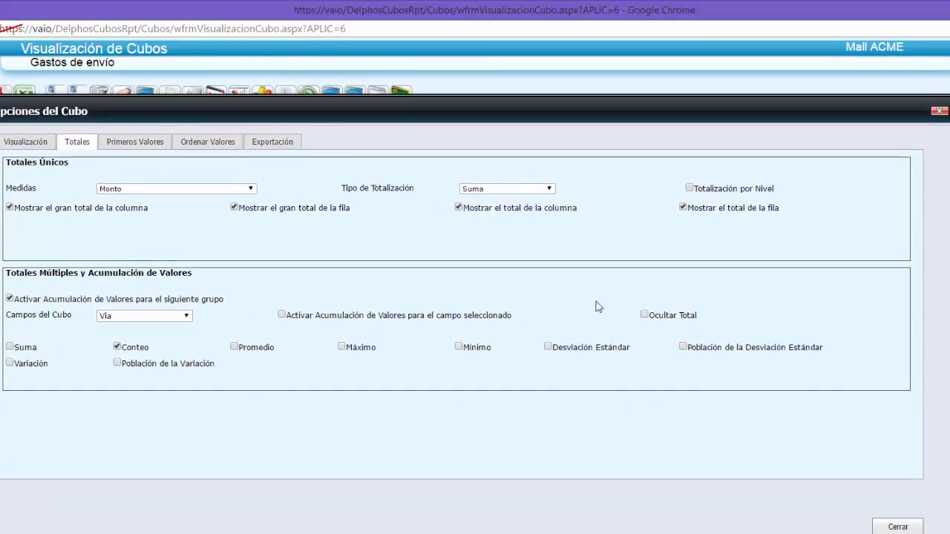
left_click(893, 528)
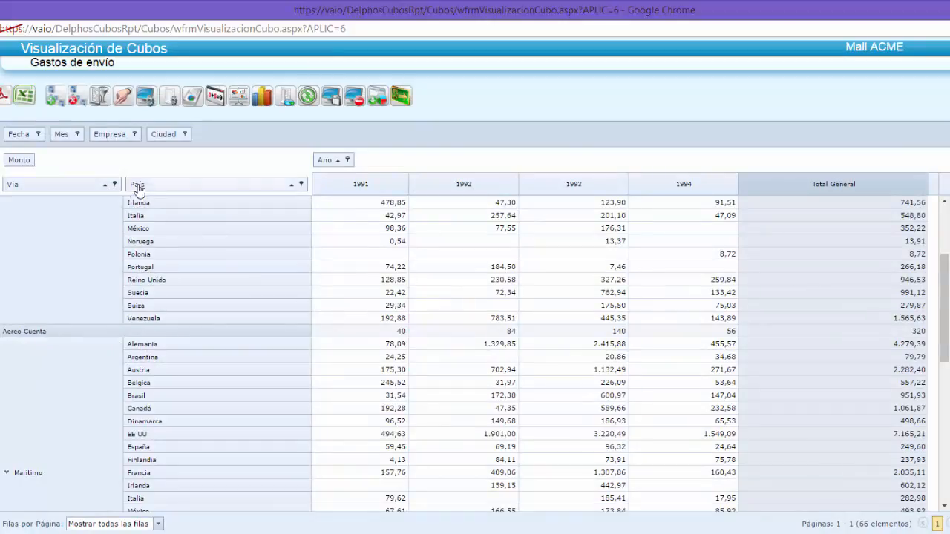
left_click_drag(153, 186, 223, 141)
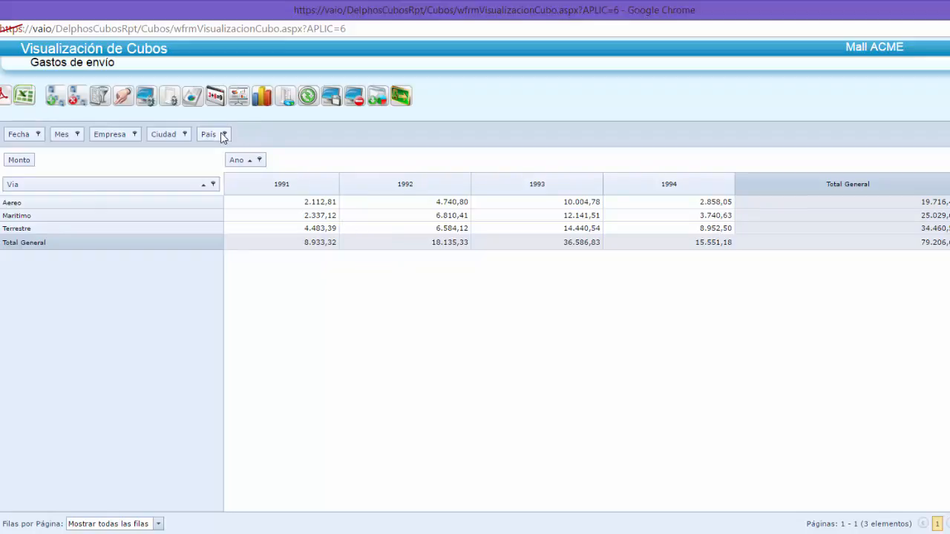
- Filter the Mes field to 01. Enero, 02. Febrero and 03. Marzo
left_click(78, 135)
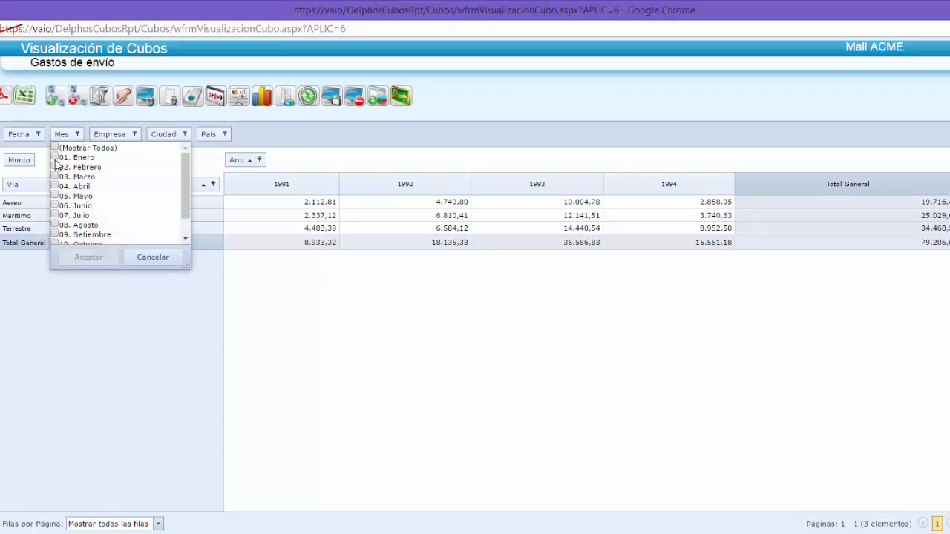
left_click(55, 158)
left_click(55, 167)
left_click(55, 177)
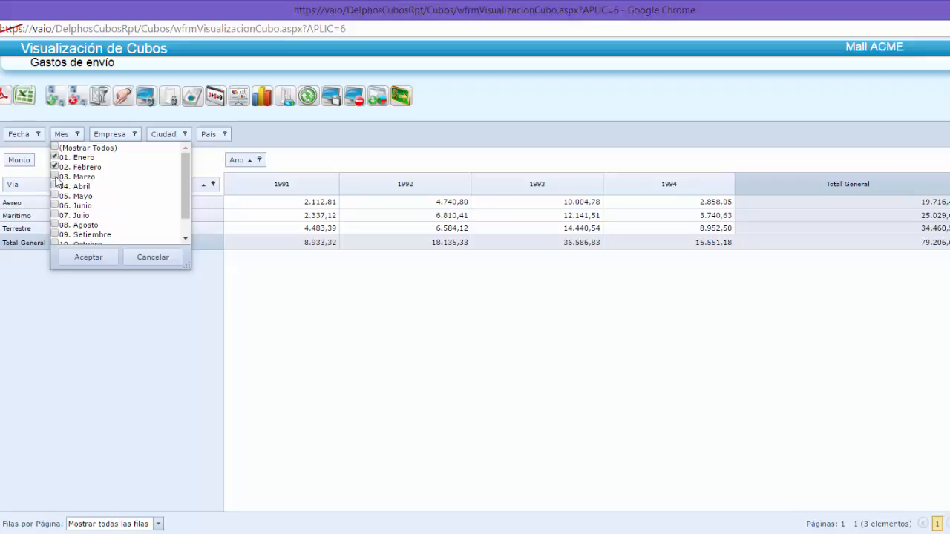
left_click(106, 258)
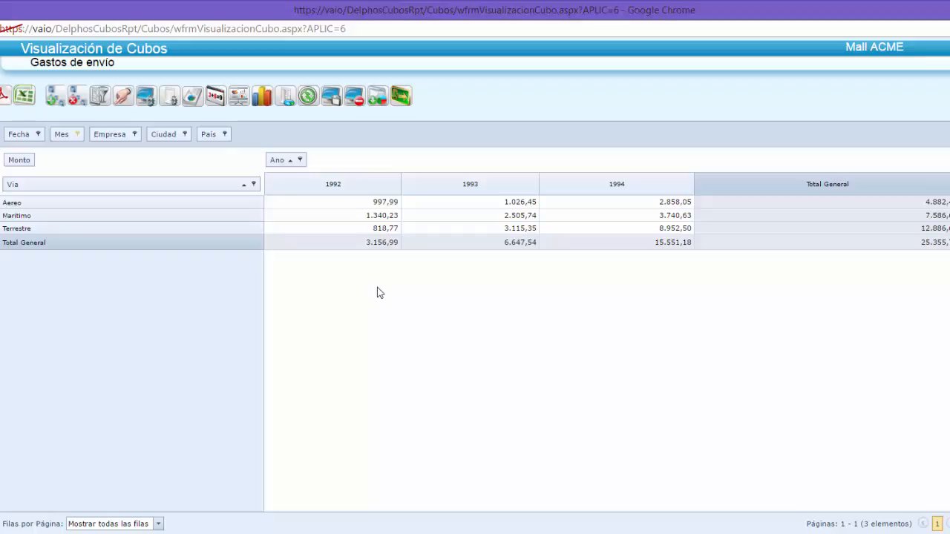
- Reset the Mes filter to show all months
left_click(75, 137)
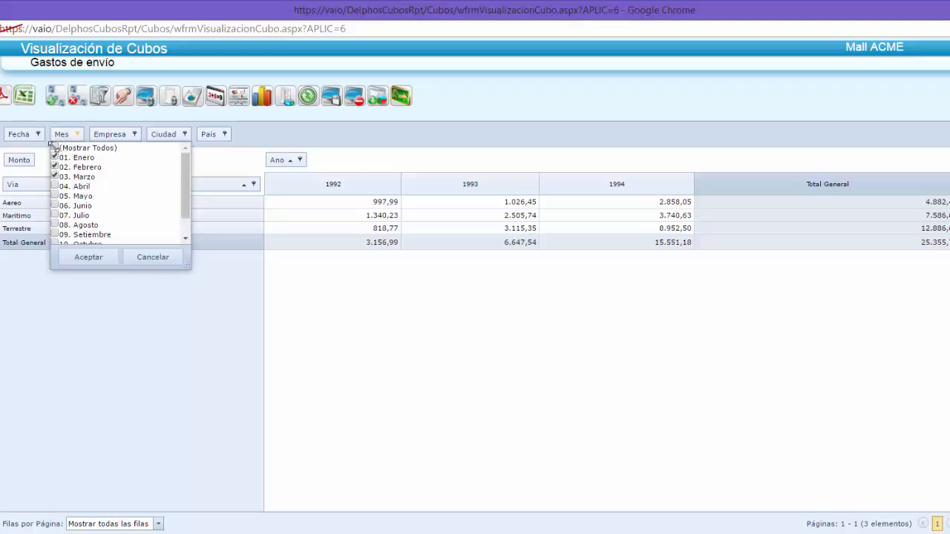
left_click(54, 148)
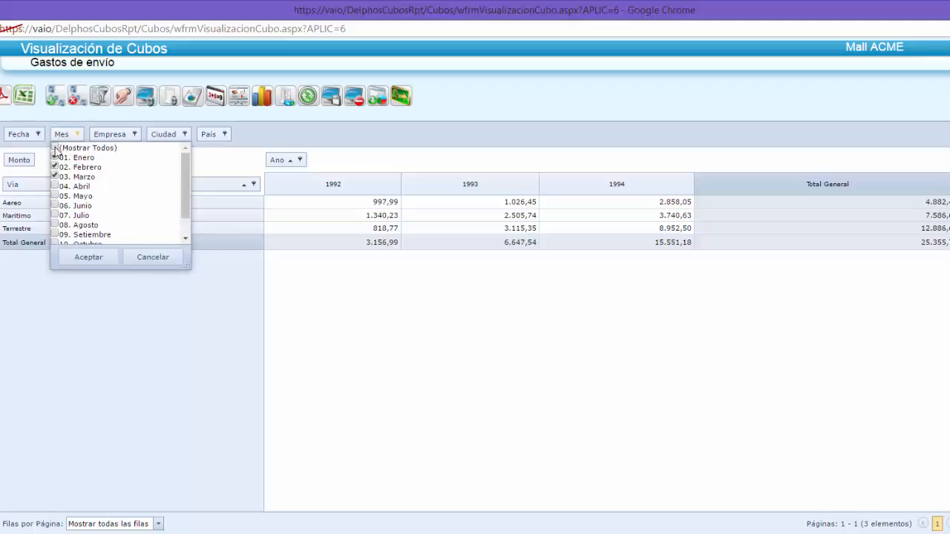
left_click(107, 260)
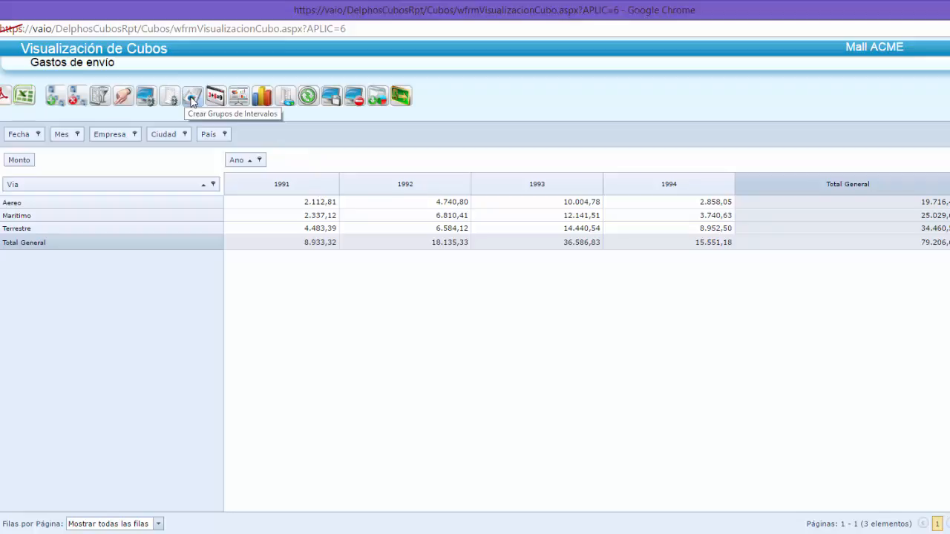
- Show the cube together with its integrated chart and add Mes as a column field after Ano
left_click(287, 97)
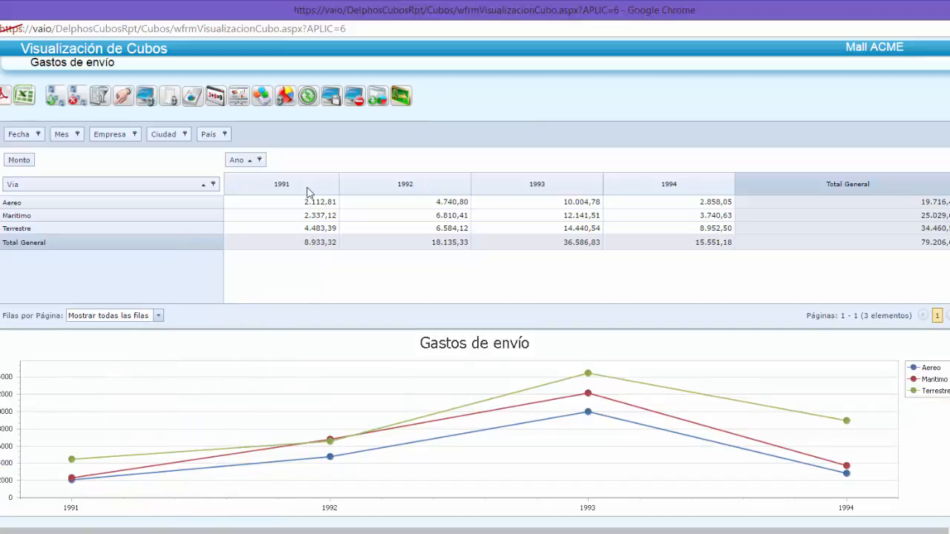
mouse_move(135, 421)
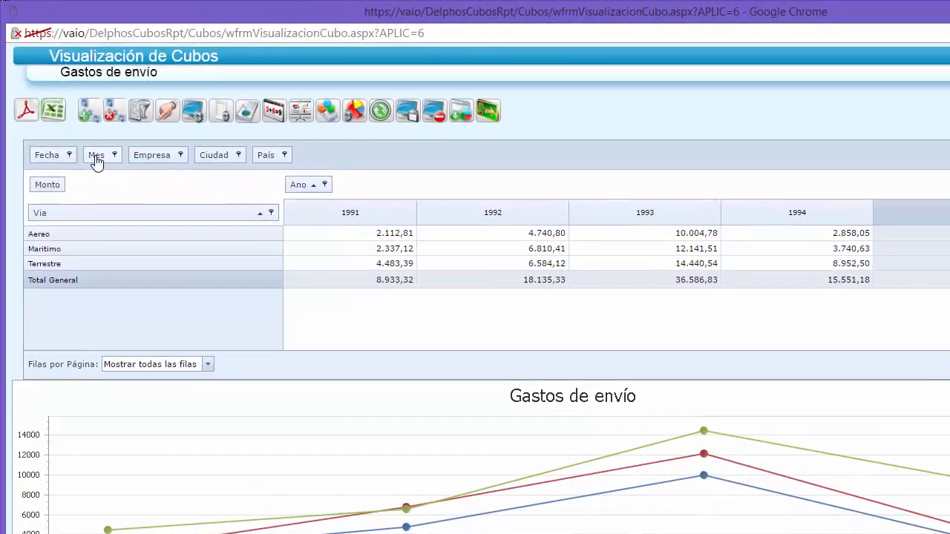
left_click_drag(60, 137, 313, 192)
left_click_drag(386, 221, 382, 193)
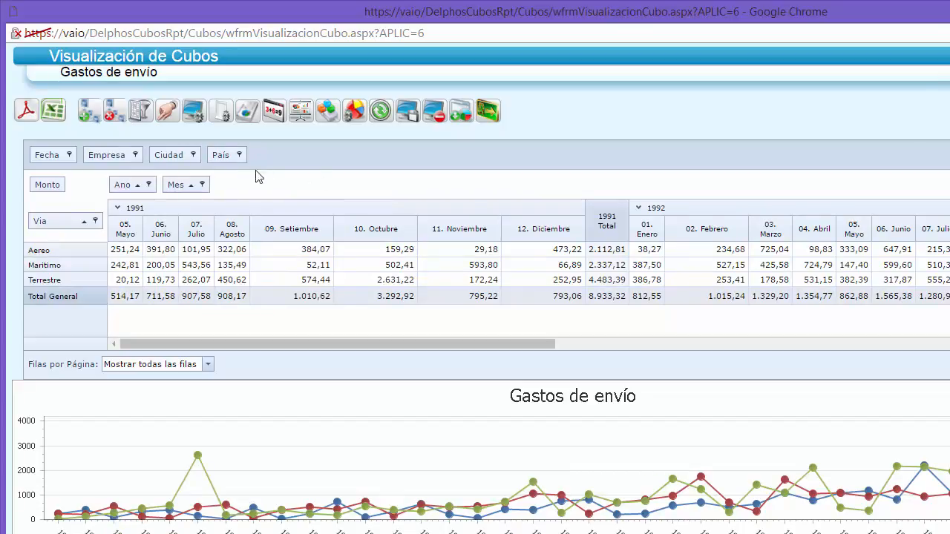
- Move Mes back to the filter area, add País as a row field after Via and review the country rows
left_click_drag(178, 186, 265, 215)
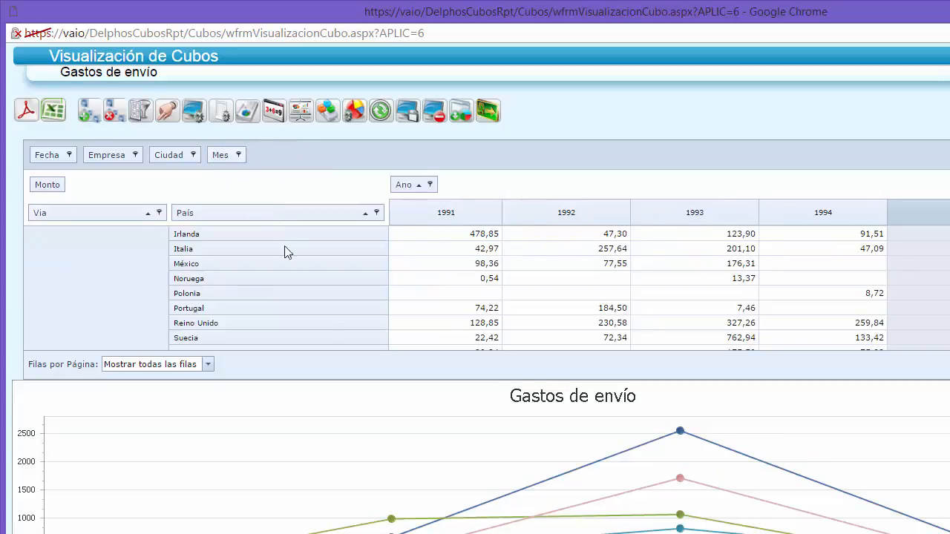
mouse_move(585, 496)
scroll(261, 289, "down", 3)
scroll(260, 289, "down", 3)
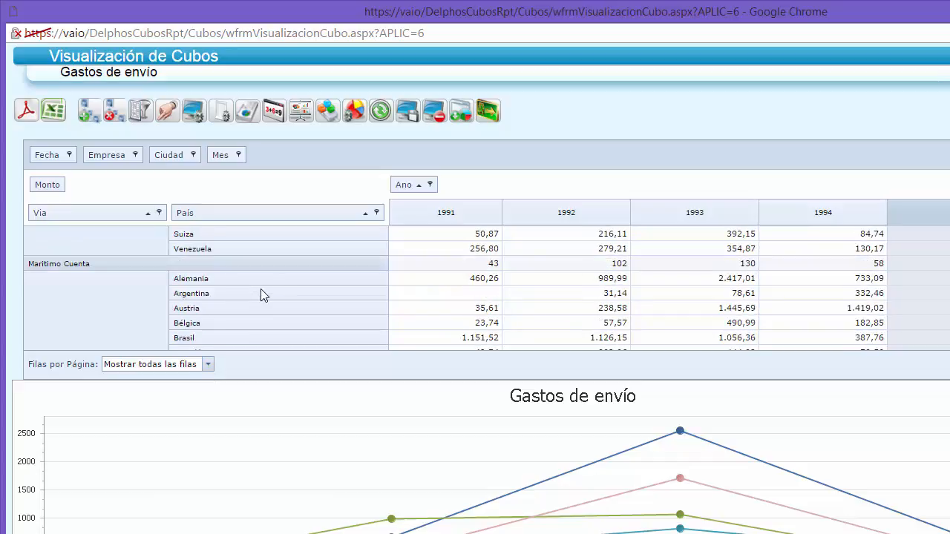
scroll(261, 289, "down", 4)
scroll(261, 289, "up", 6)
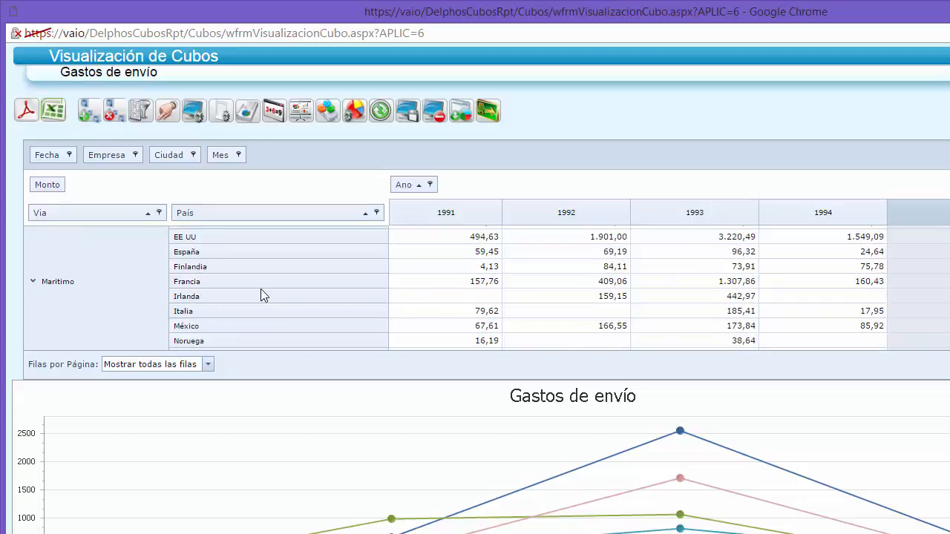
- Move the País field from the rows back to the cube's filter area
scroll(260, 289, "up", 3)
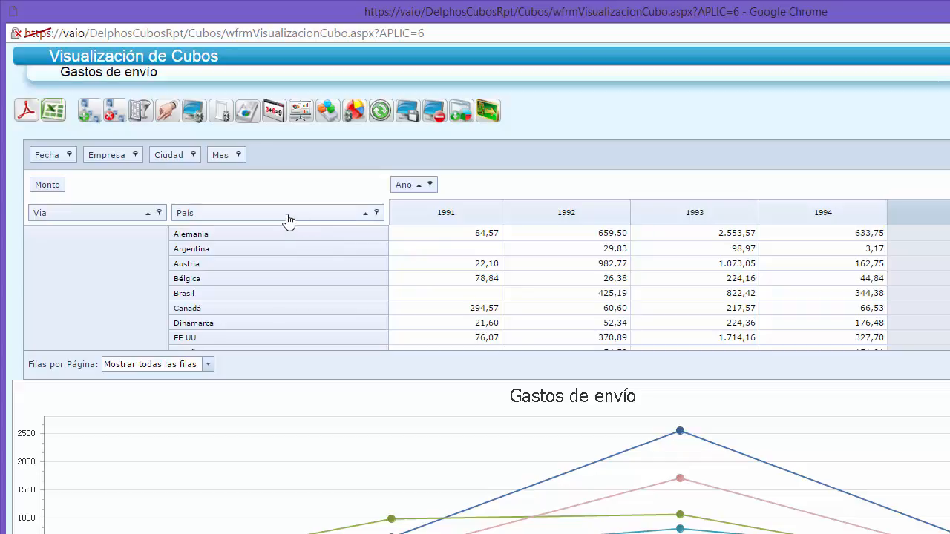
left_click_drag(290, 223, 315, 168)
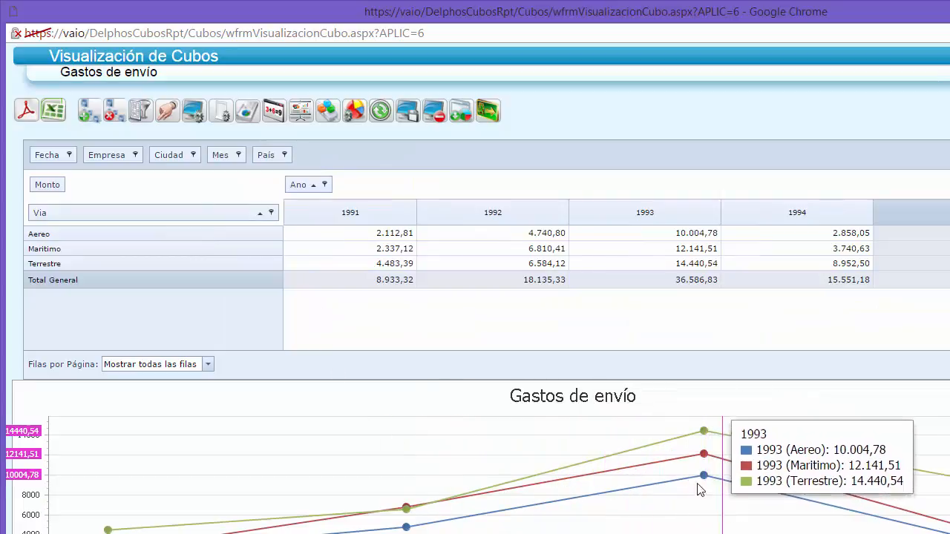
- Review the chart types available in the integrated chart's options without changing the Linea type
left_click(353, 112)
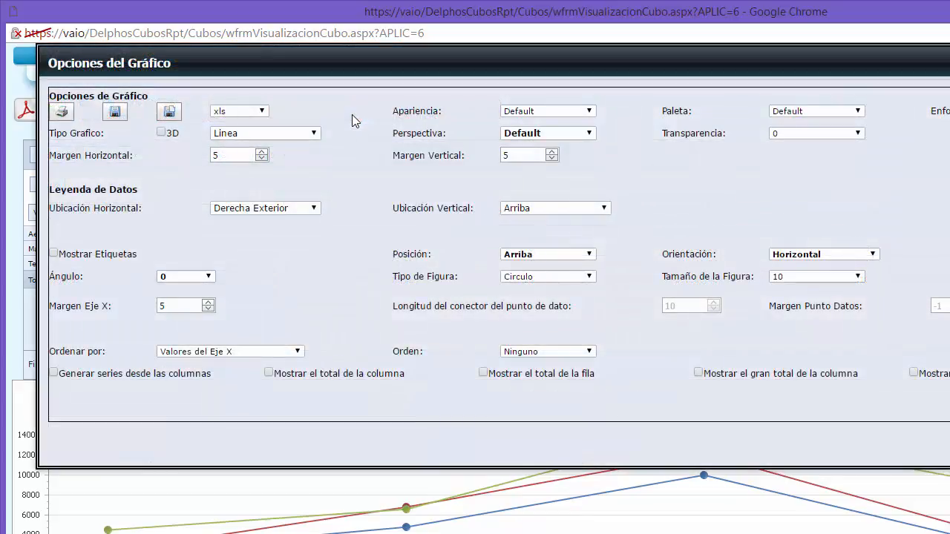
left_click(314, 133)
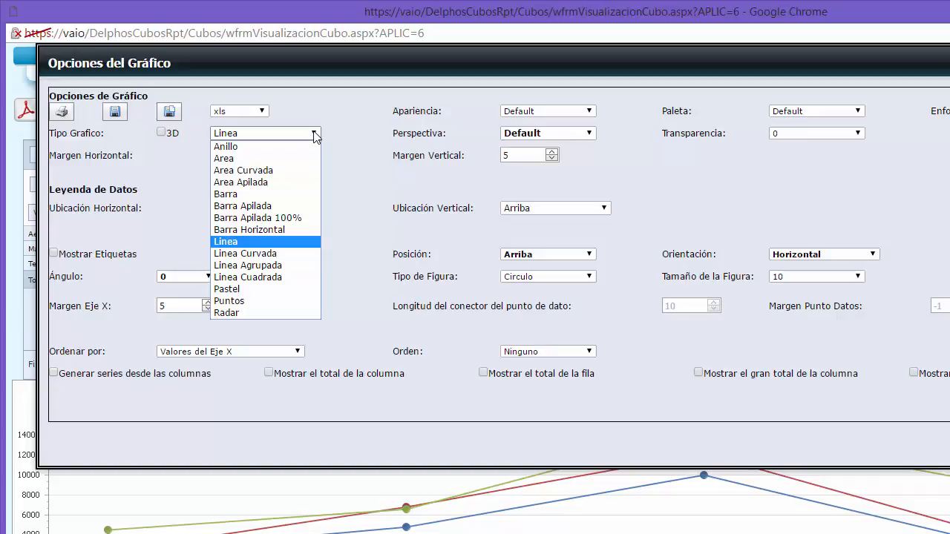
left_click(357, 171)
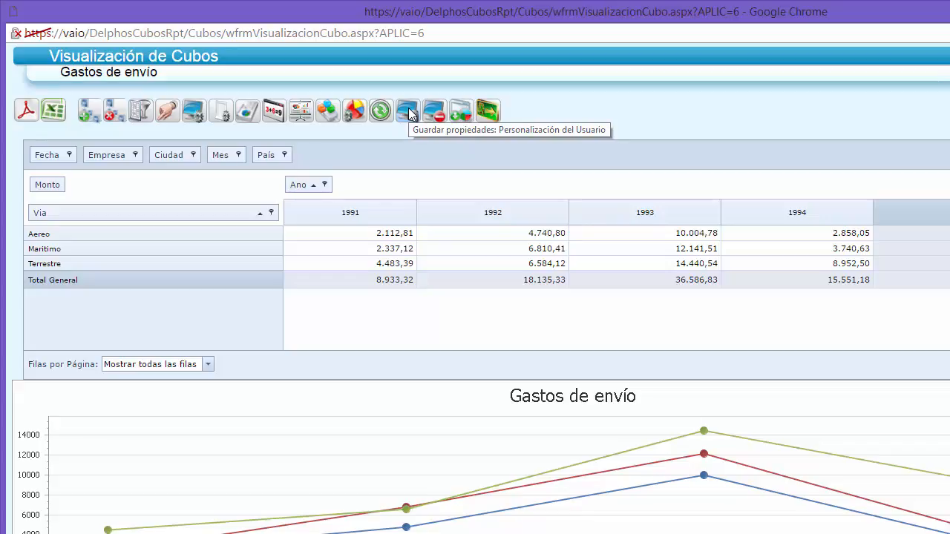
- Return to the cube-only view and forecast 3 periods for its series using Error Medio Cuadrado as the error measure
left_click(327, 111)
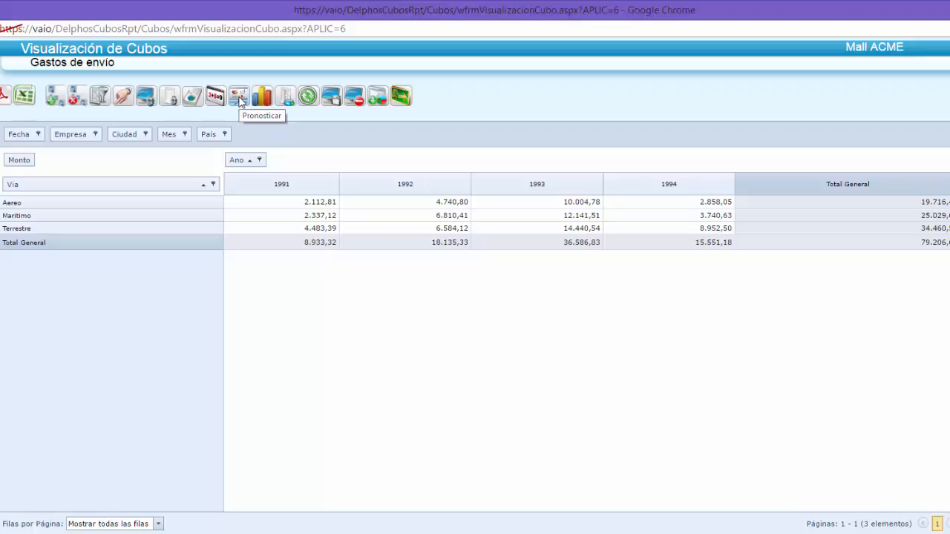
left_click(239, 99)
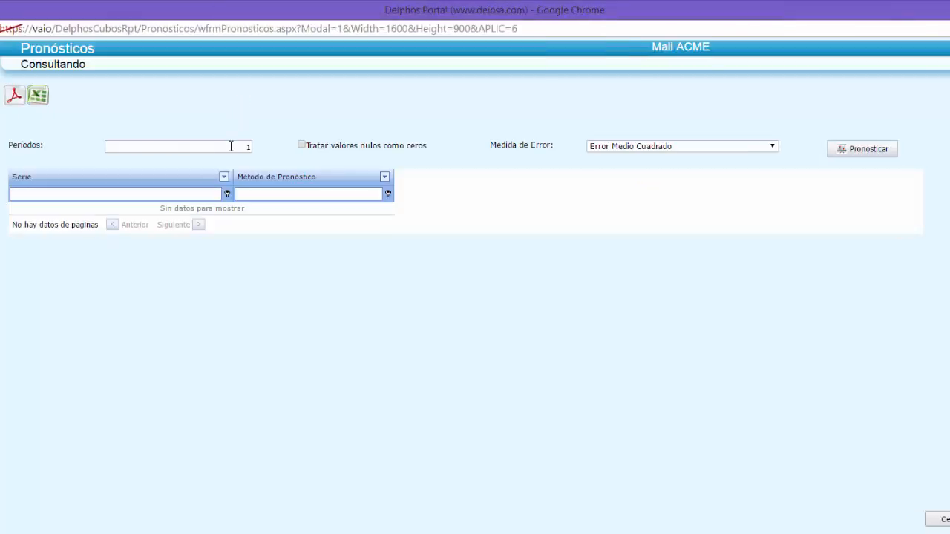
left_click_drag(230, 145, 246, 148)
type("3")
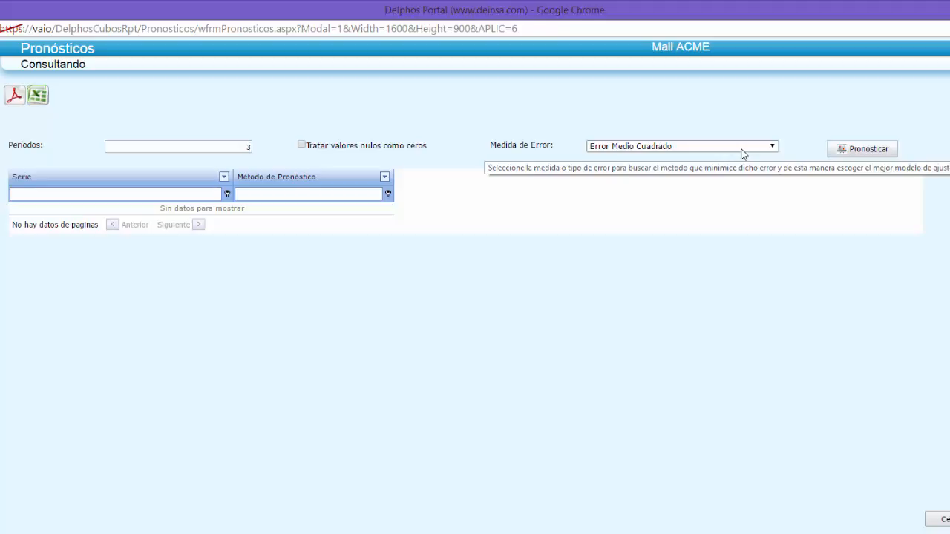
left_click(874, 149)
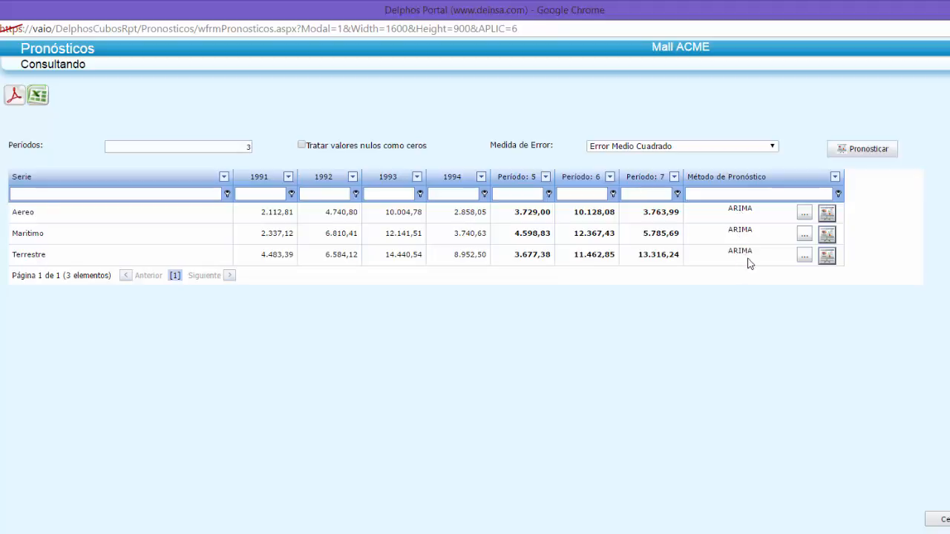
- Look over the forecast methods offered for the Aereo series and leave the list without selecting any
left_click(827, 214)
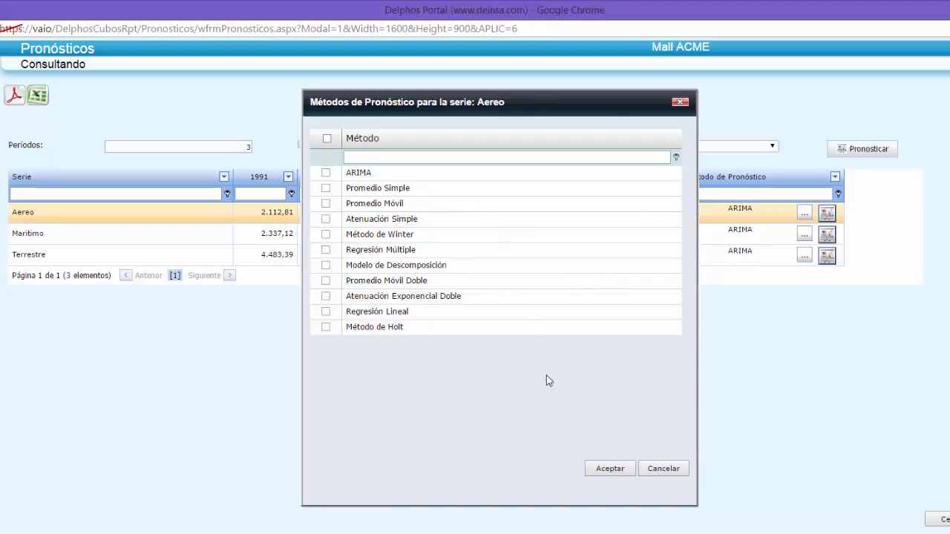
left_click(686, 470)
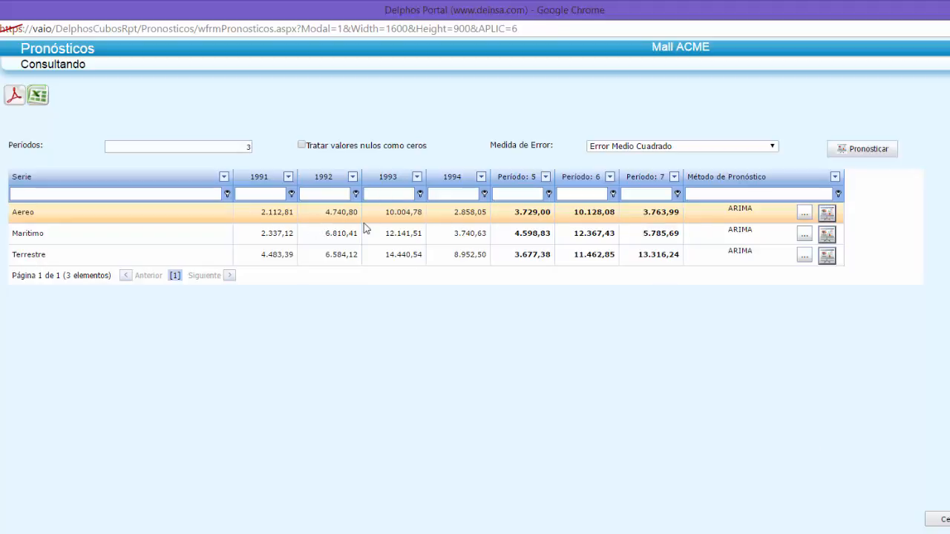
- Examine the Aereo forecast's error measures, statistics and chart, and return to the forecast table
left_click(806, 213)
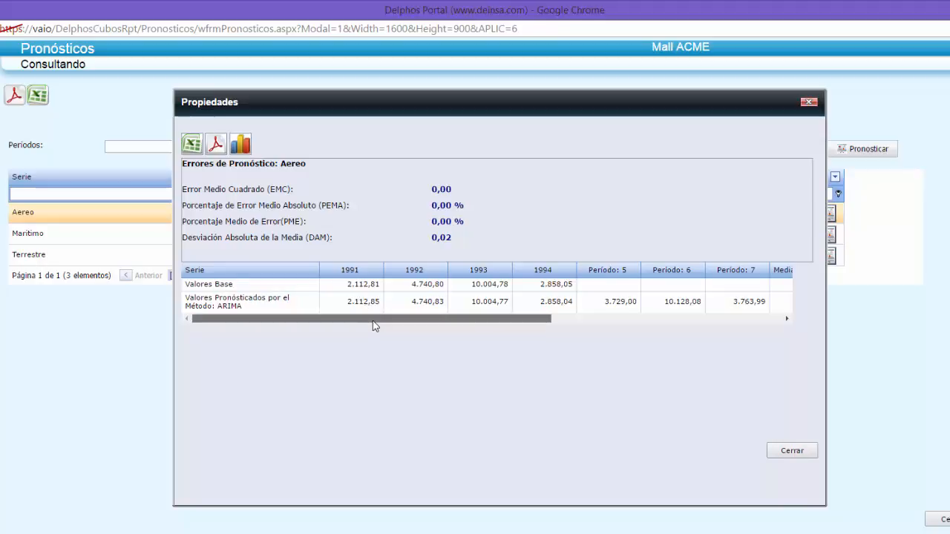
left_click_drag(373, 322, 615, 319)
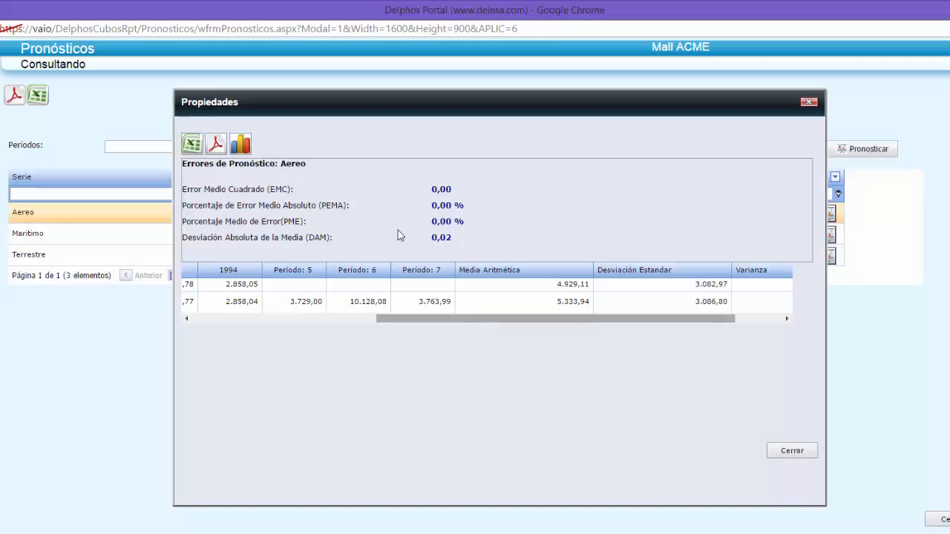
left_click(242, 144)
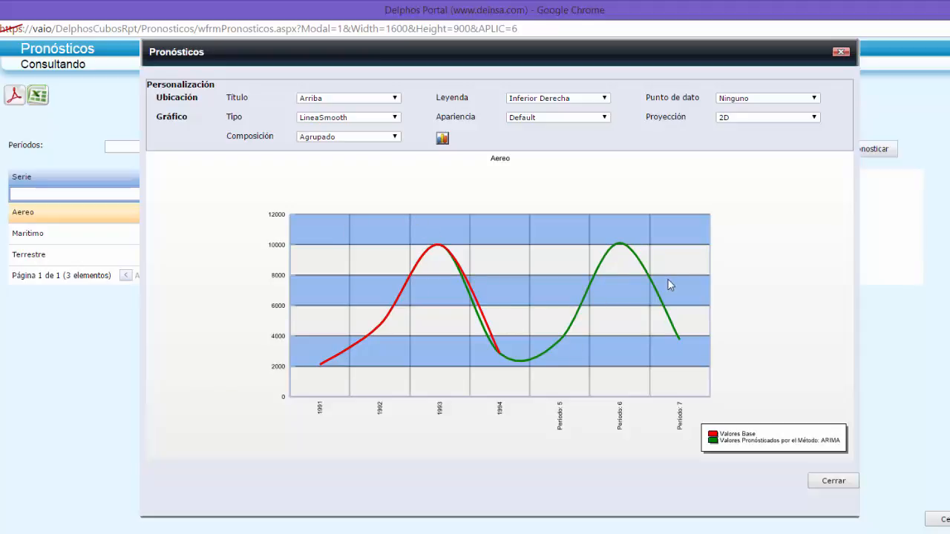
left_click(841, 52)
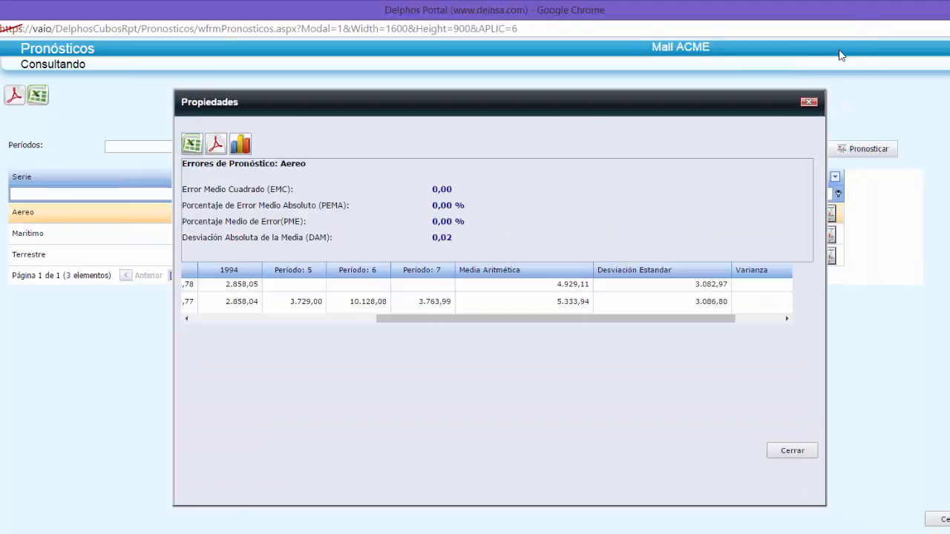
left_click(796, 451)
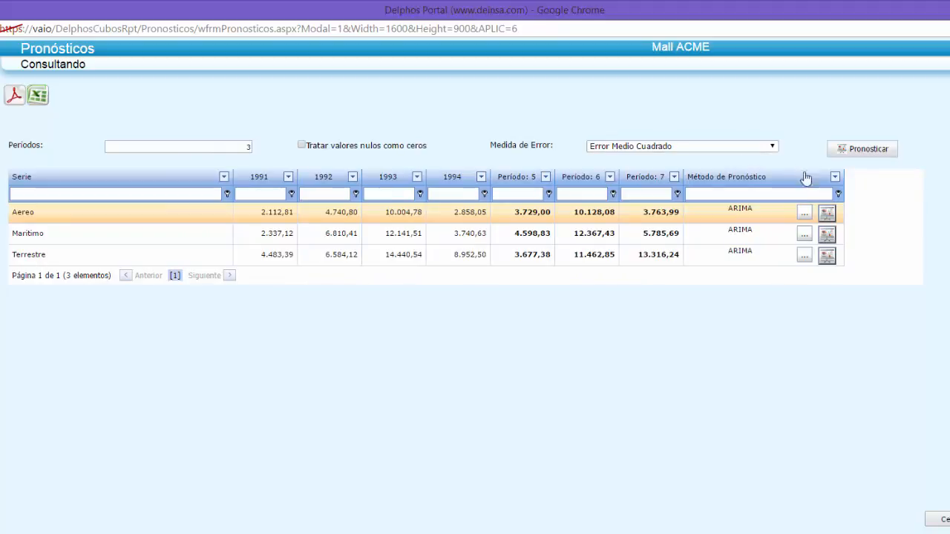
- Generate a comparison of the ARIMA, Atenuación Exponencial Doble and Regresión Lineal forecasts for the Aereo series
left_click(821, 213)
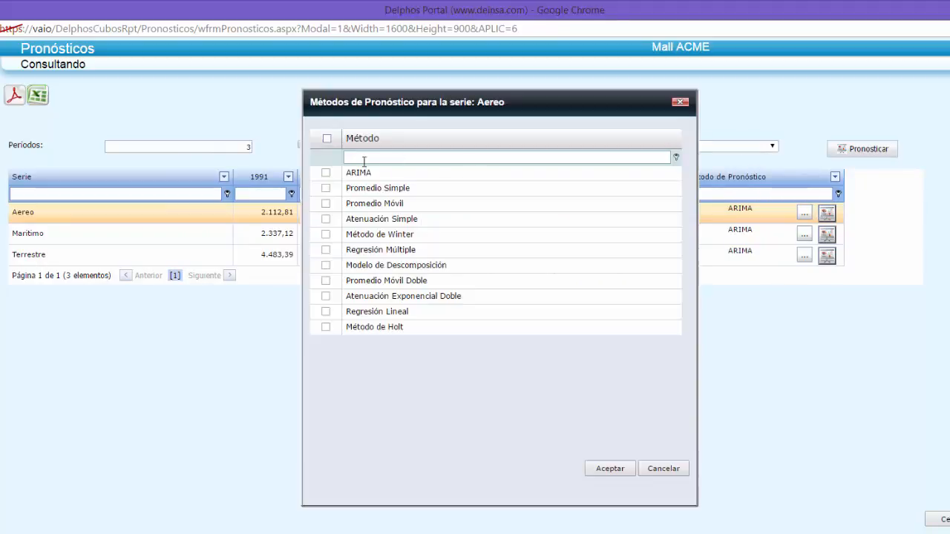
left_click(327, 174)
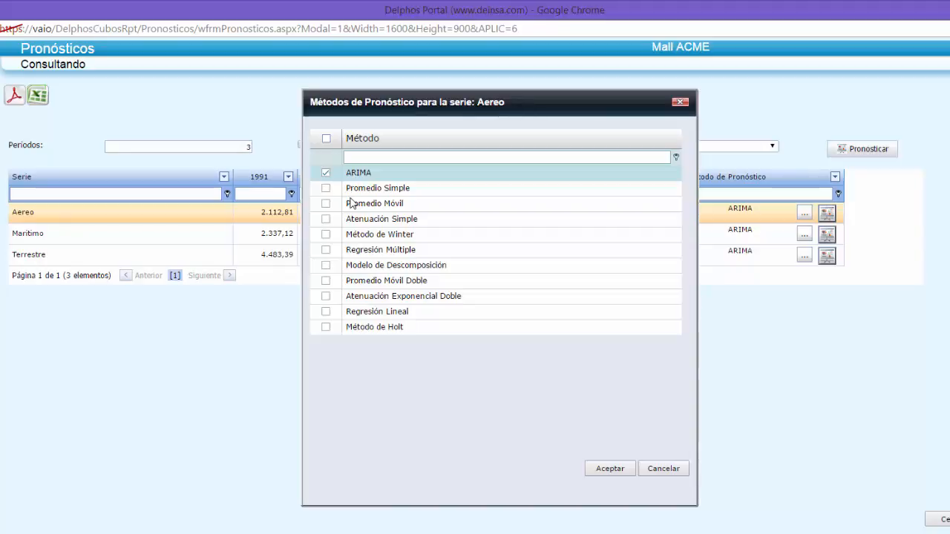
left_click(326, 299)
left_click(327, 313)
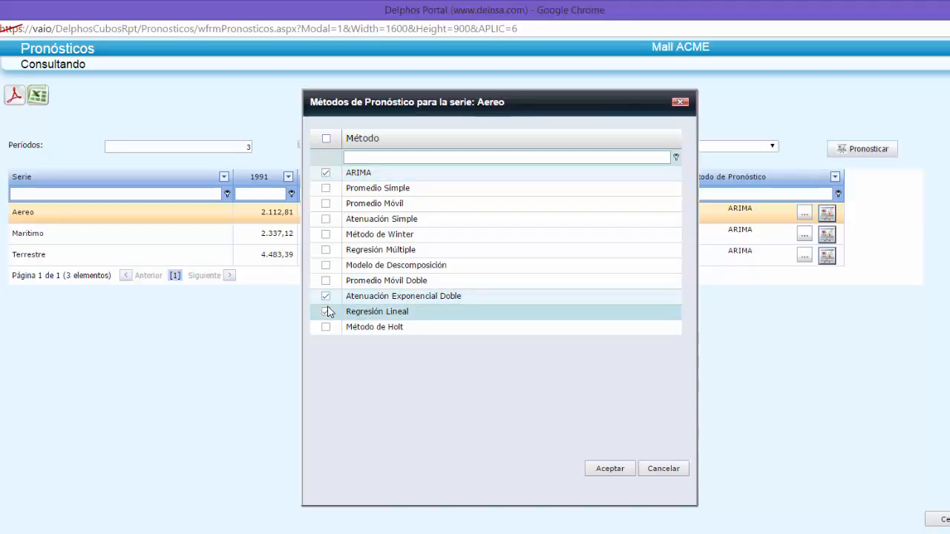
left_click(610, 468)
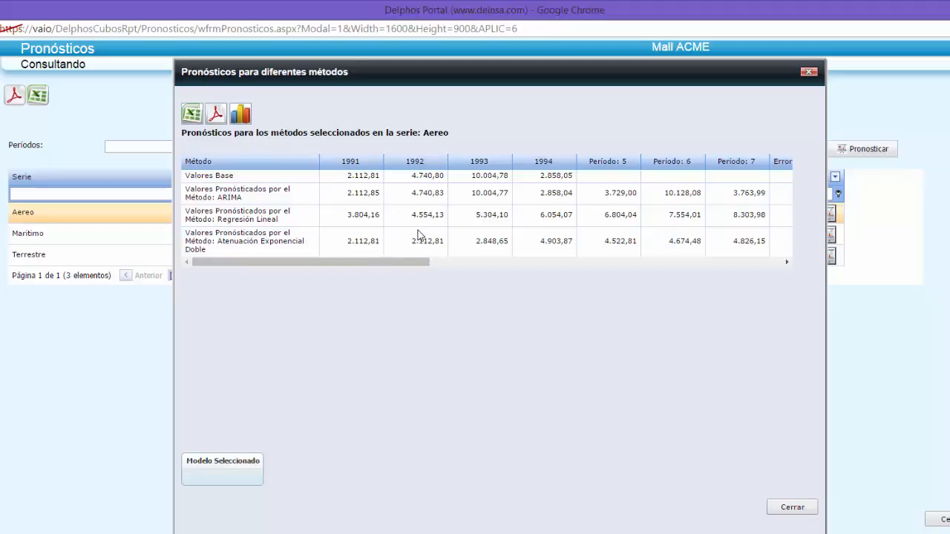
- Examine the chart comparing the Aereo forecasts by method, and close the forecasts to return to the cube
left_click(241, 116)
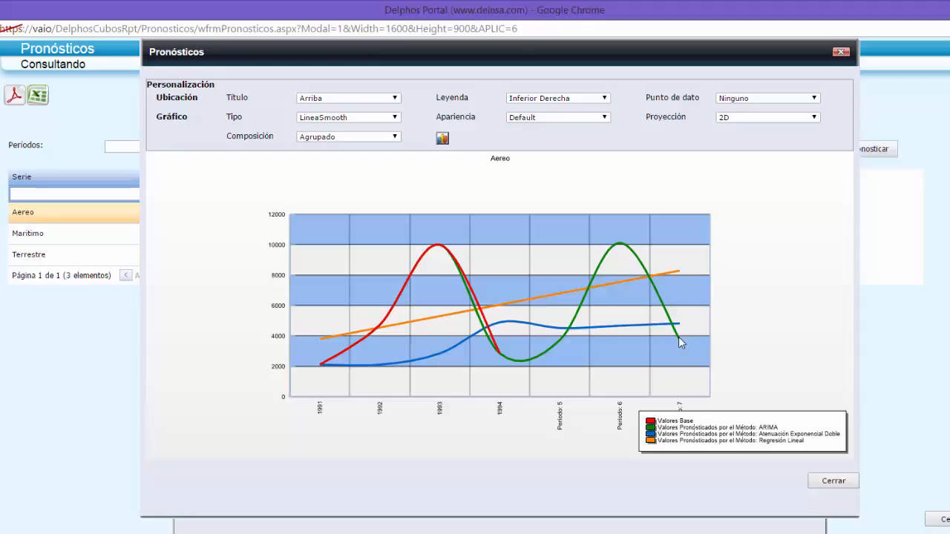
left_click(833, 481)
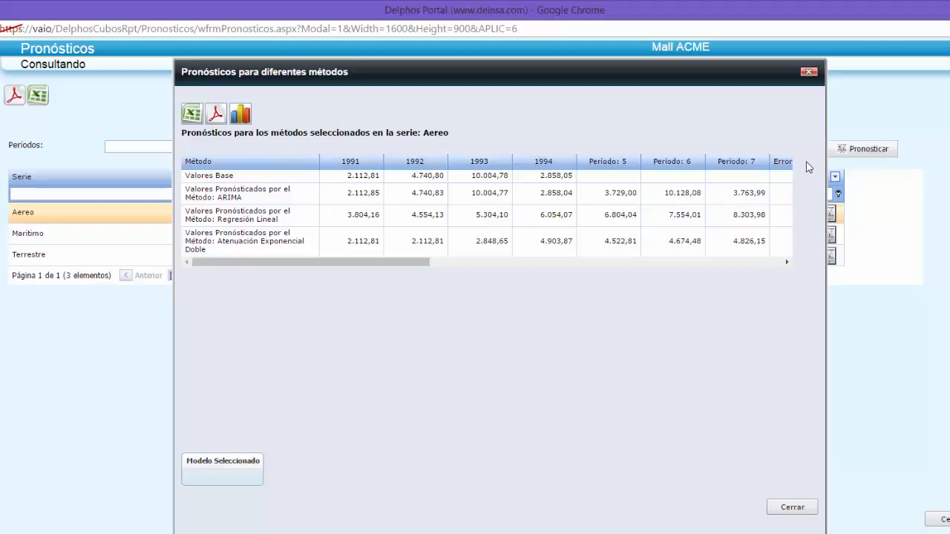
left_click(810, 72)
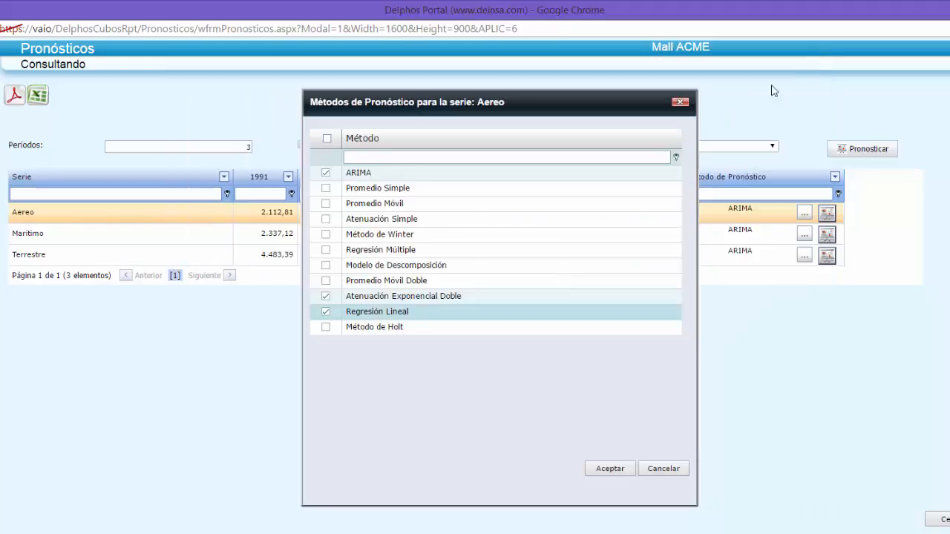
left_click(668, 469)
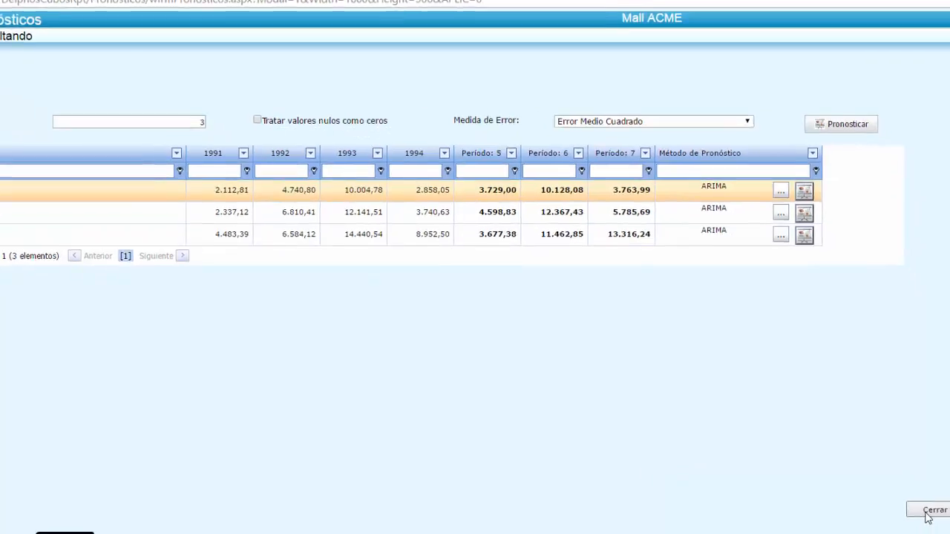
left_click(895, 496)
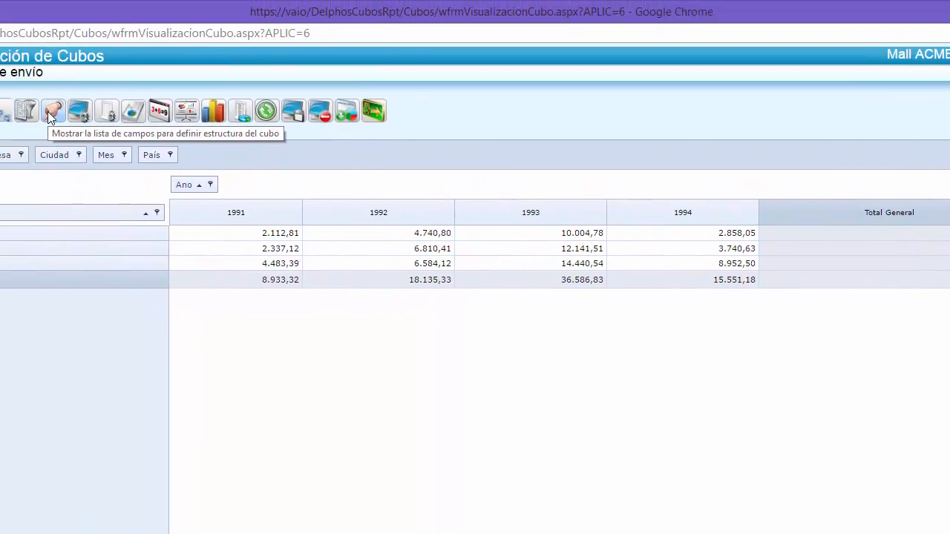
- In the cube's field list, move Via to the filter area and place País and Ciudad in the row area
left_click(0, 0)
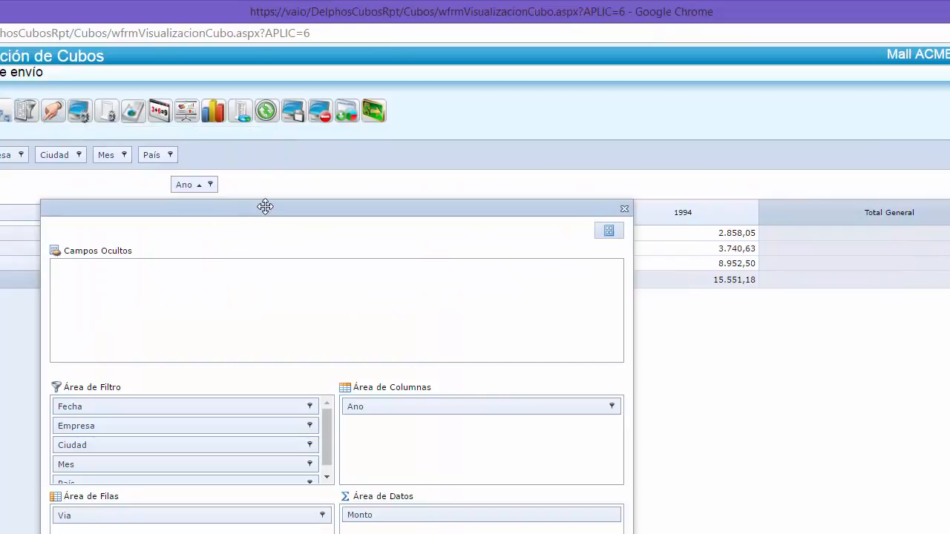
left_click_drag(266, 197, 269, 29)
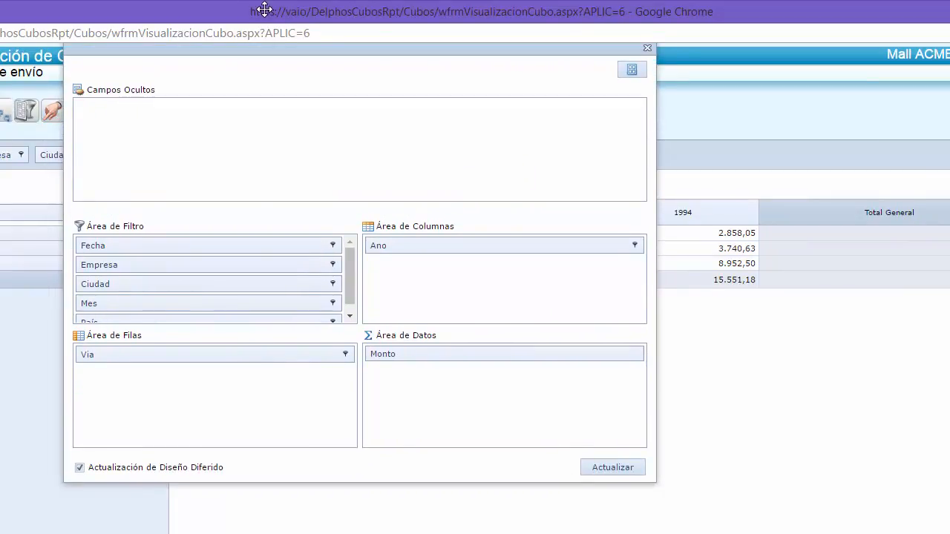
mouse_move(213, 307)
left_mouse_down()
mouse_move(230, 357)
mouse_move(233, 299)
mouse_move(222, 298)
left_mouse_up()
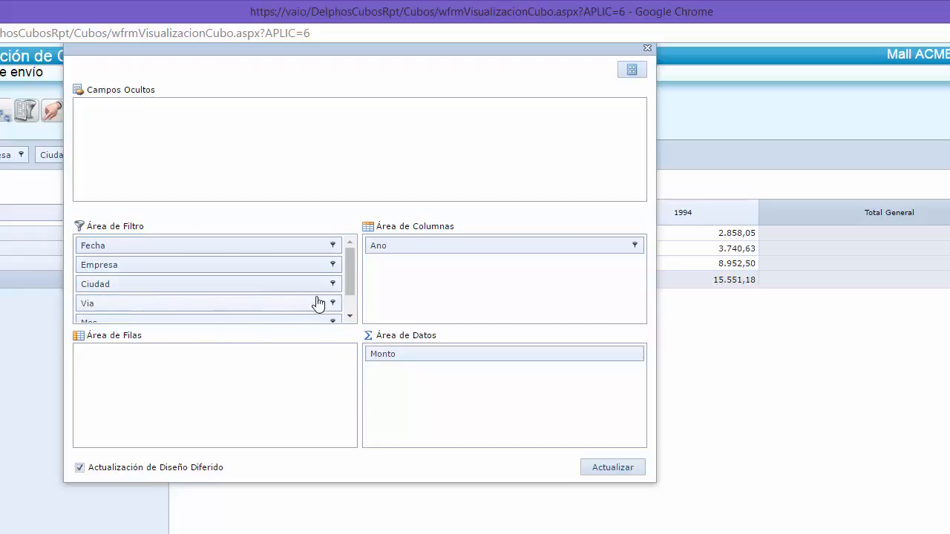
scroll(353, 276, "down", 1)
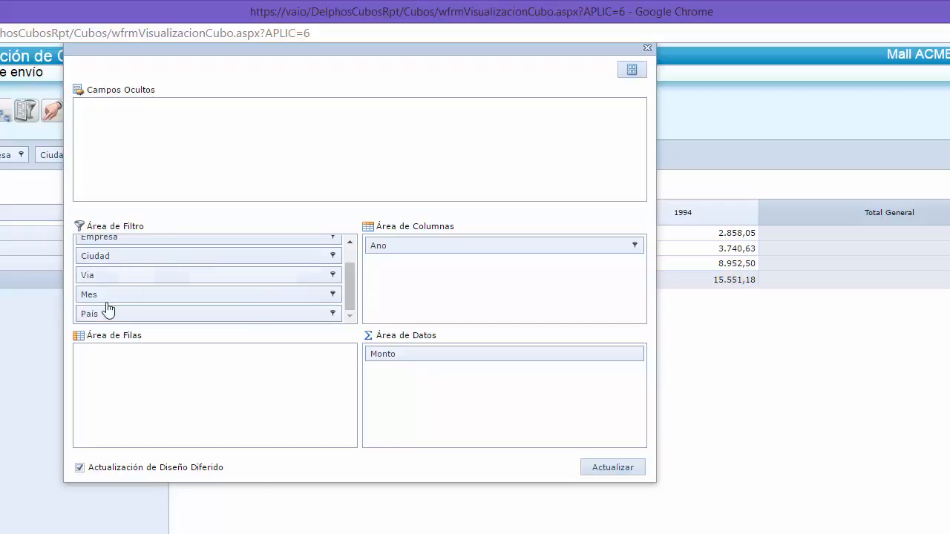
left_click_drag(115, 318, 111, 382)
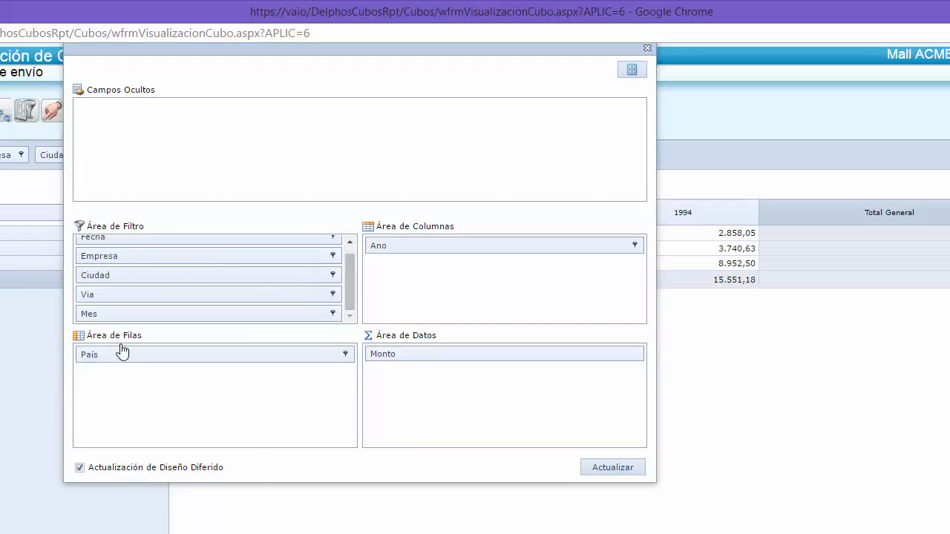
left_click_drag(116, 283, 158, 417)
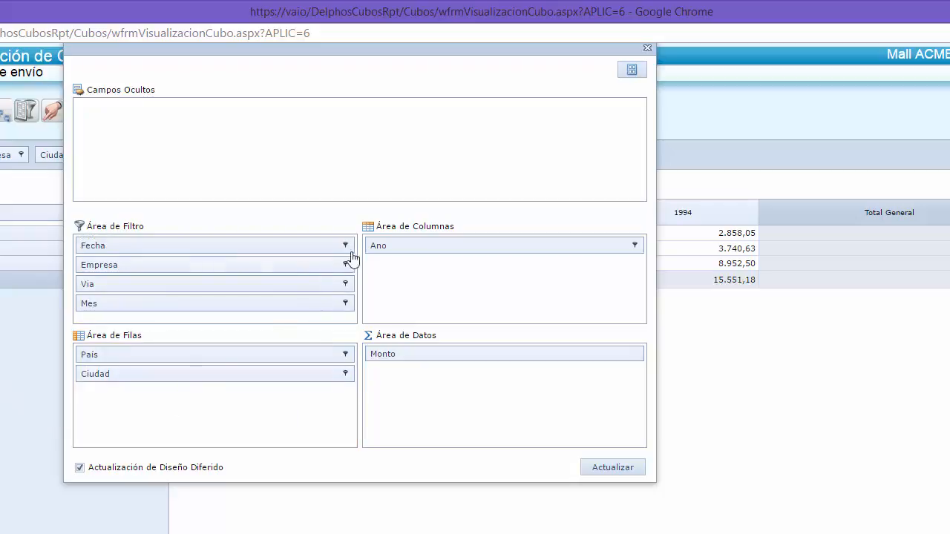
- Move Ano to the filter area and Via to the column area, and apply the new layout to the cube
left_click_drag(406, 247, 267, 264)
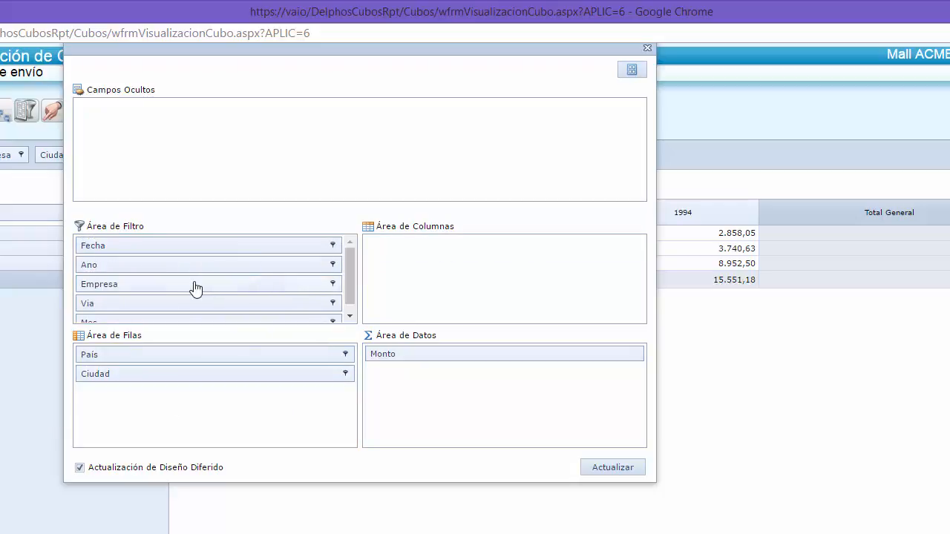
left_click_drag(192, 312, 561, 286)
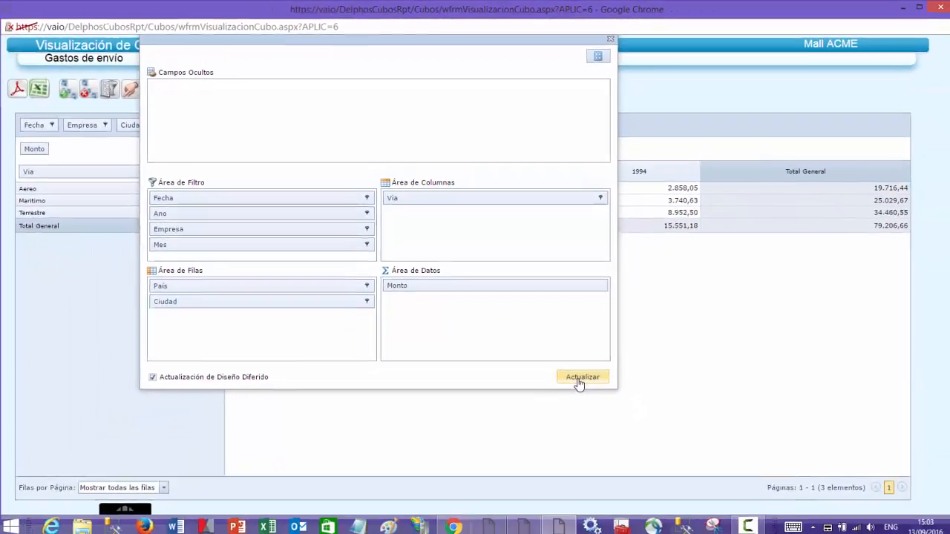
left_click(607, 474)
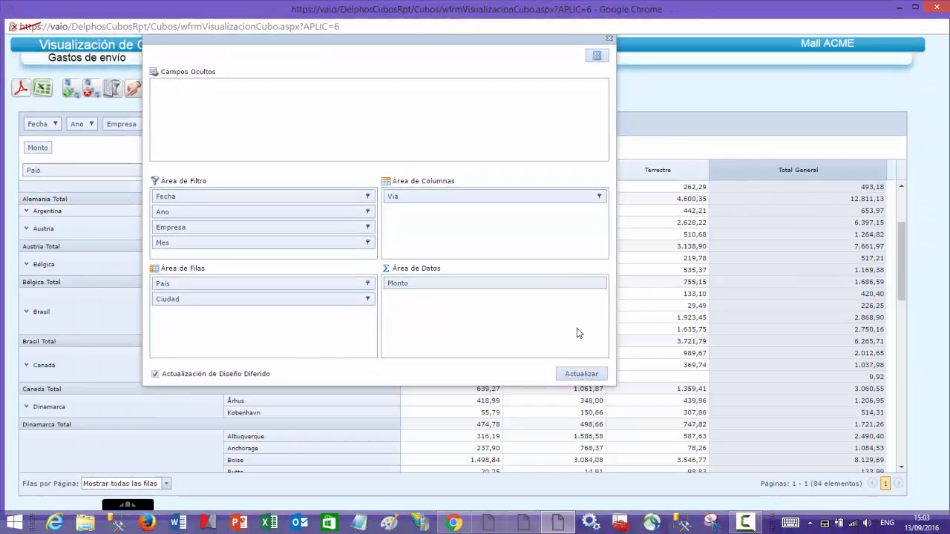
left_click(609, 38)
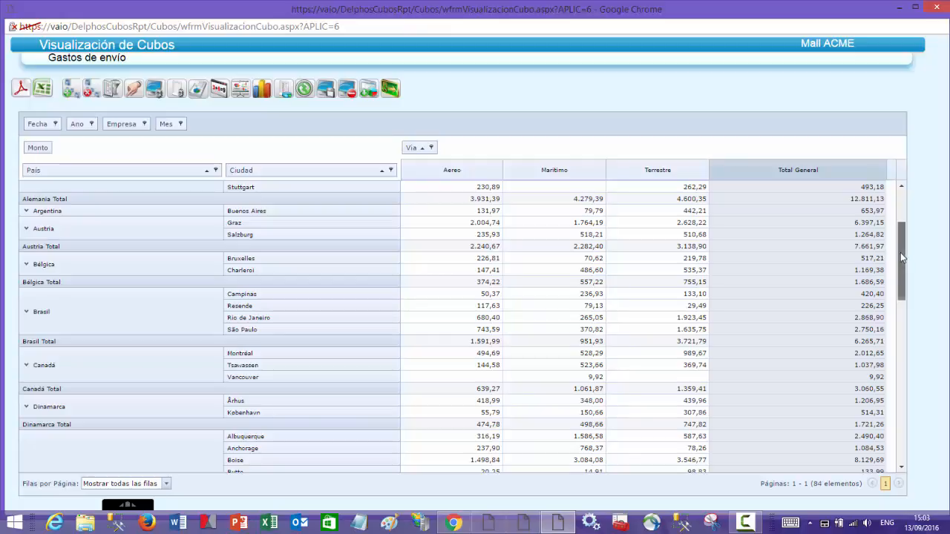
- Go to the end of the cube's rows and set the rows per page to 10
left_click_drag(902, 255, 905, 453)
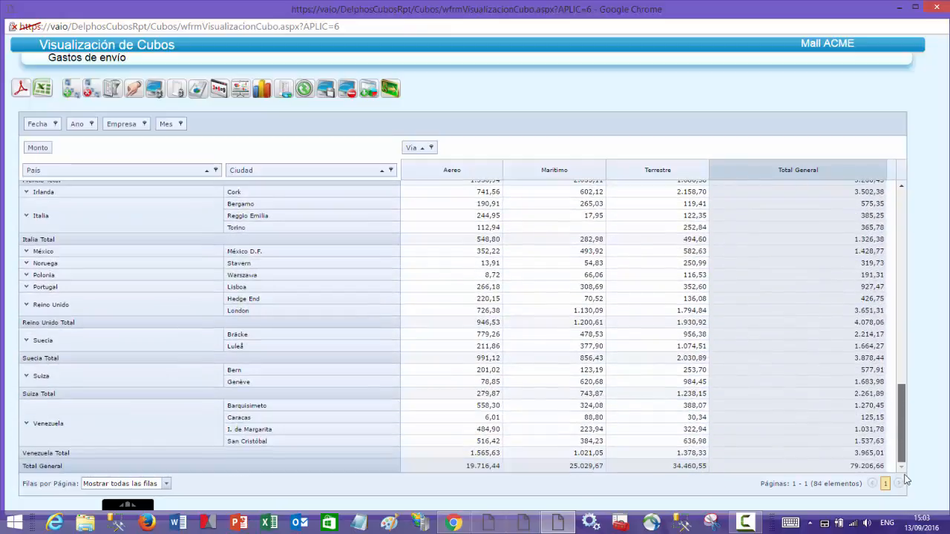
left_click(167, 484)
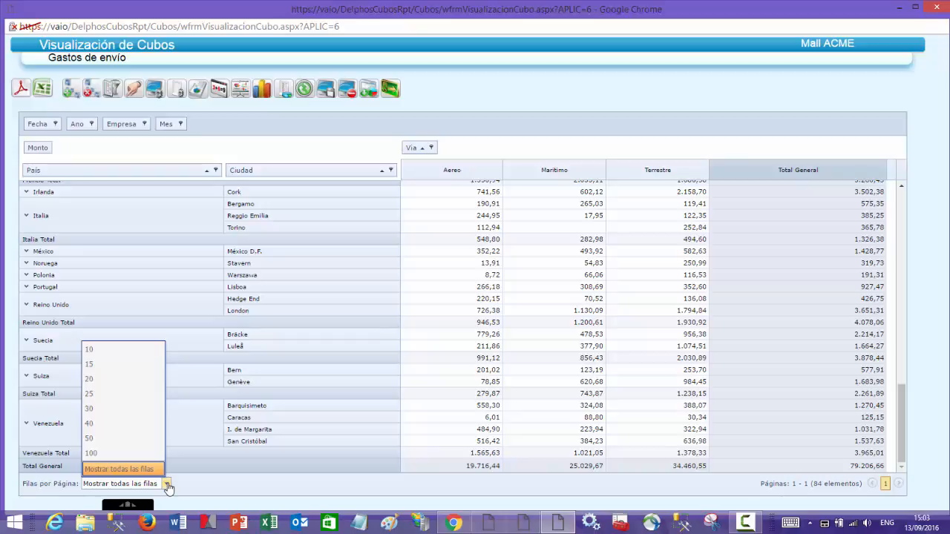
left_click(129, 350)
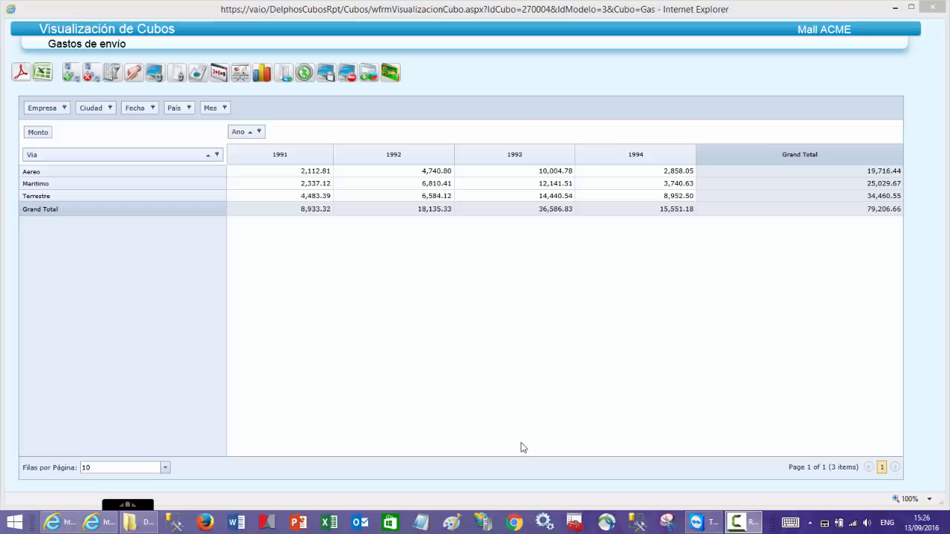
- Generate the chart of shipping costs by Via and Ano, and rotate its 3D view to show the series behind the front columns
left_click(262, 75)
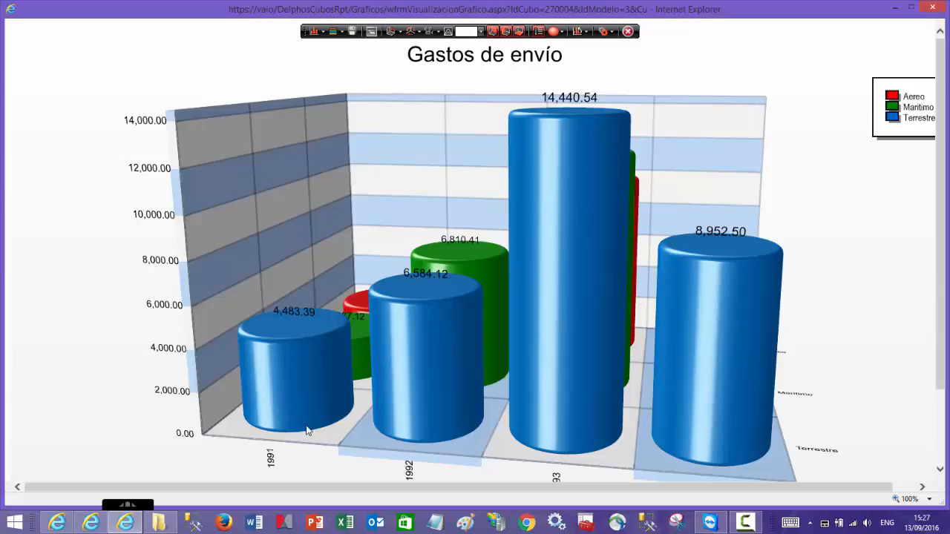
left_click(419, 32)
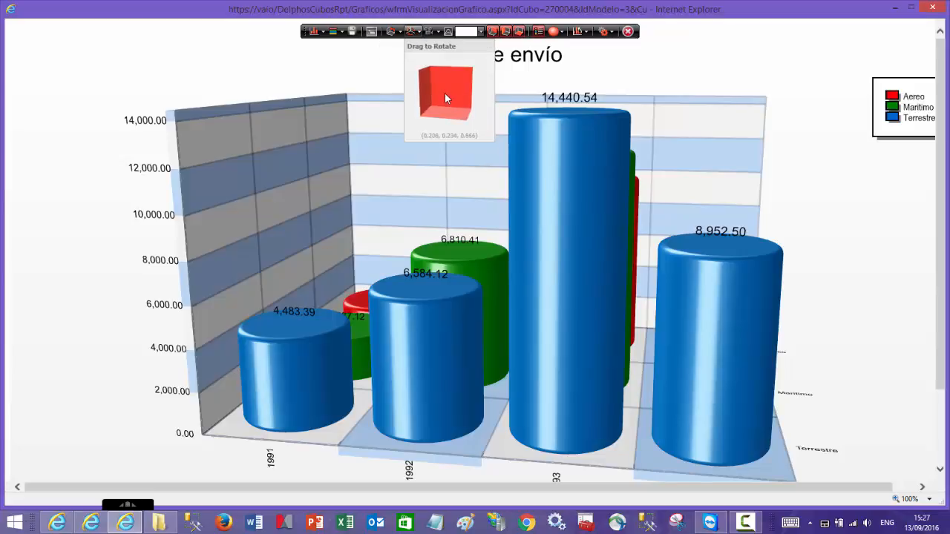
left_click_drag(445, 94, 437, 95)
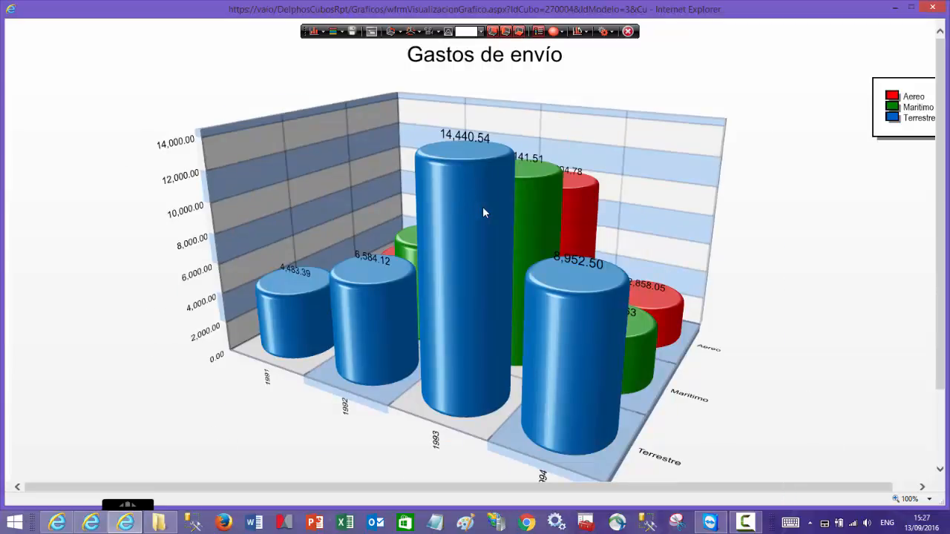
- Apply the Fuego color palette to the chart and change its type from bars to Linea
left_click(342, 33)
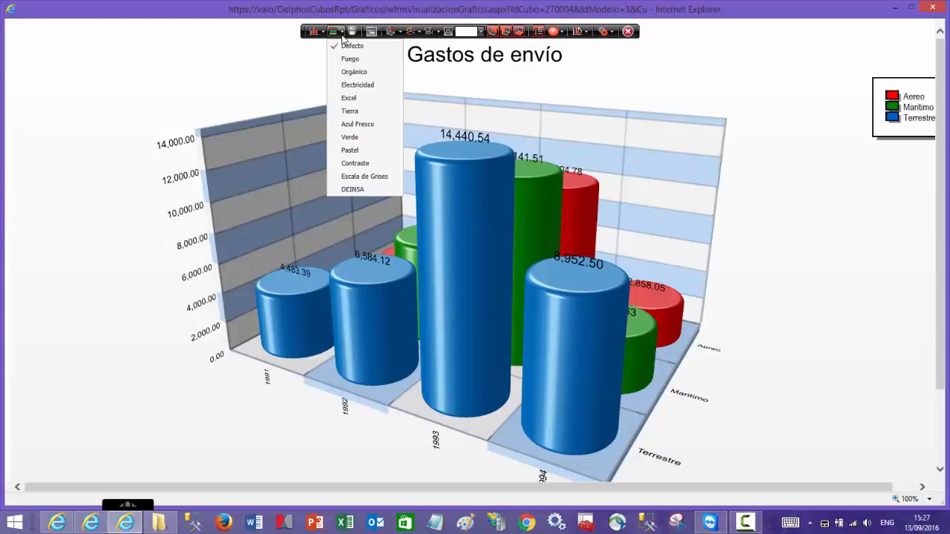
left_click(344, 60)
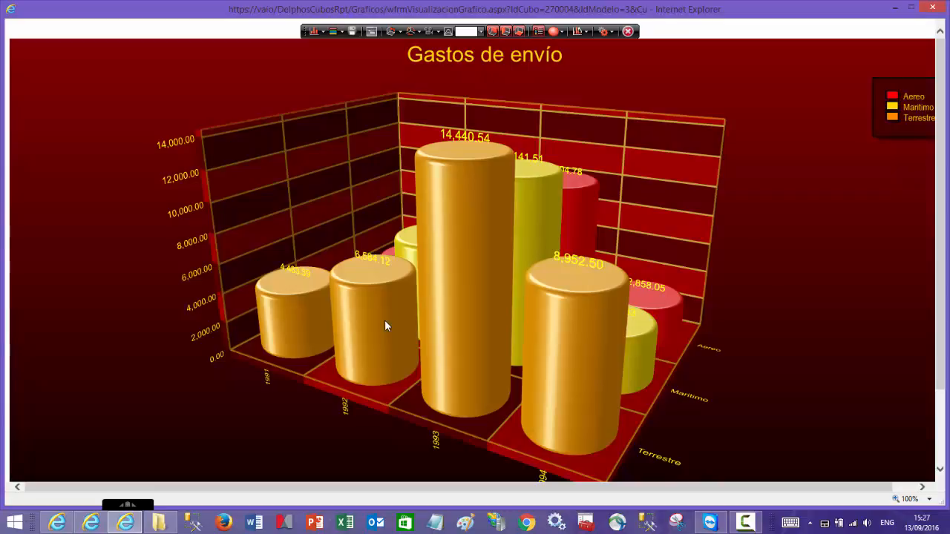
left_click(322, 33)
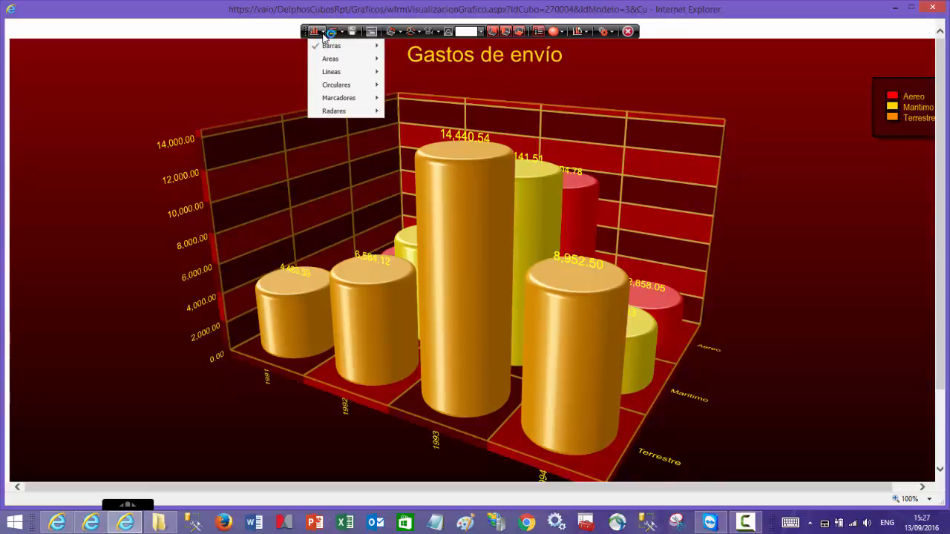
mouse_move(332, 72)
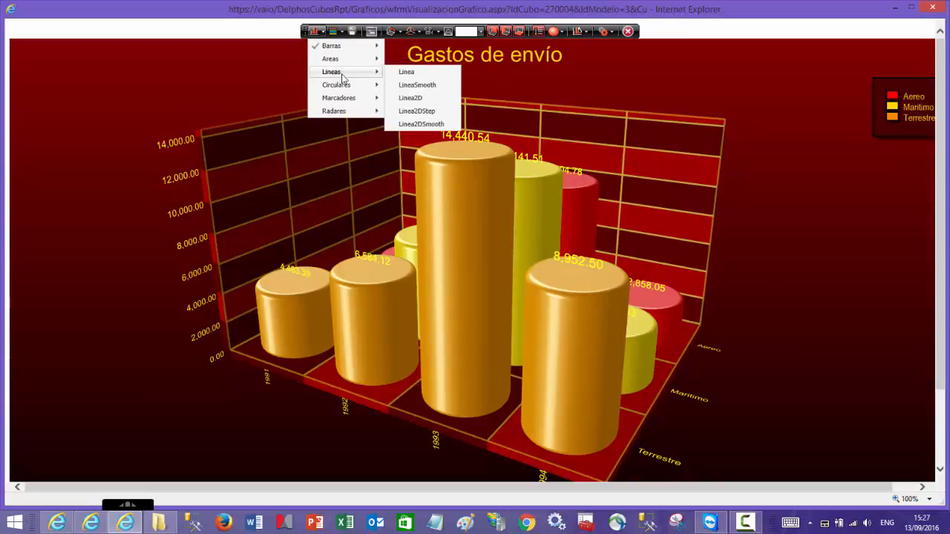
left_click(421, 74)
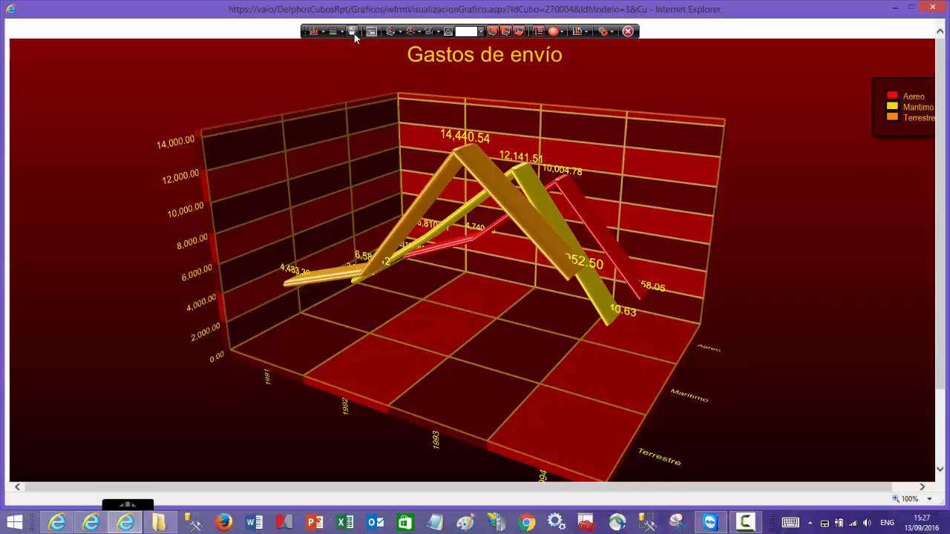
- Hide the chart's back wall, side wall and floor planes, and show all three again
left_click(491, 33)
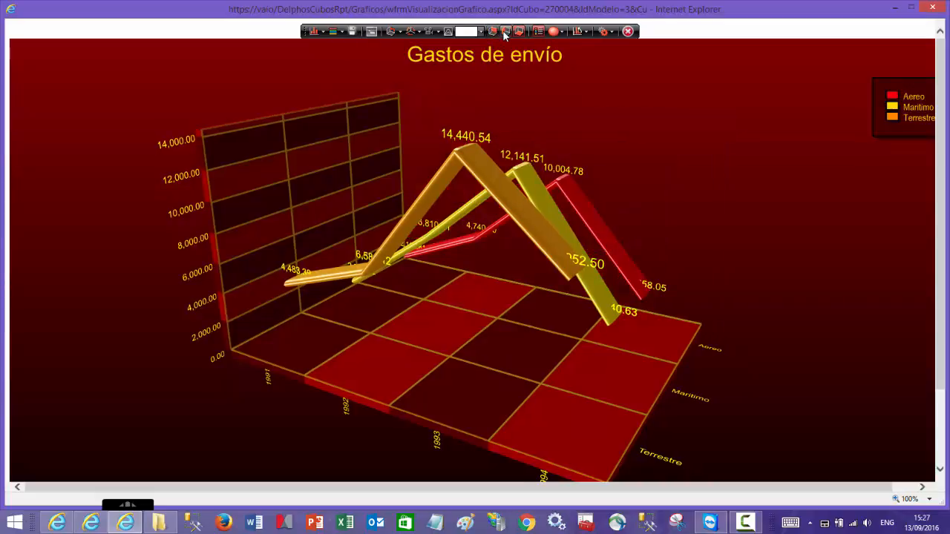
left_click(504, 33)
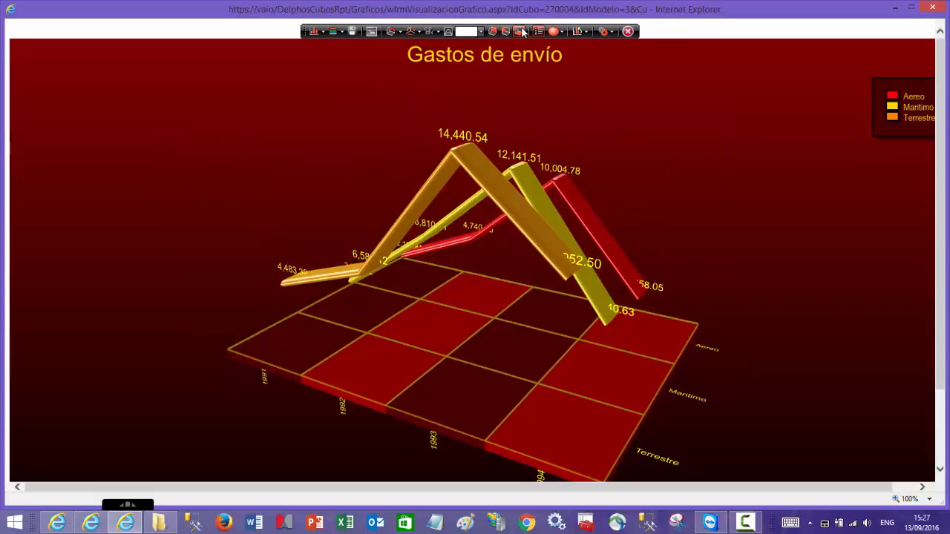
left_click(519, 31)
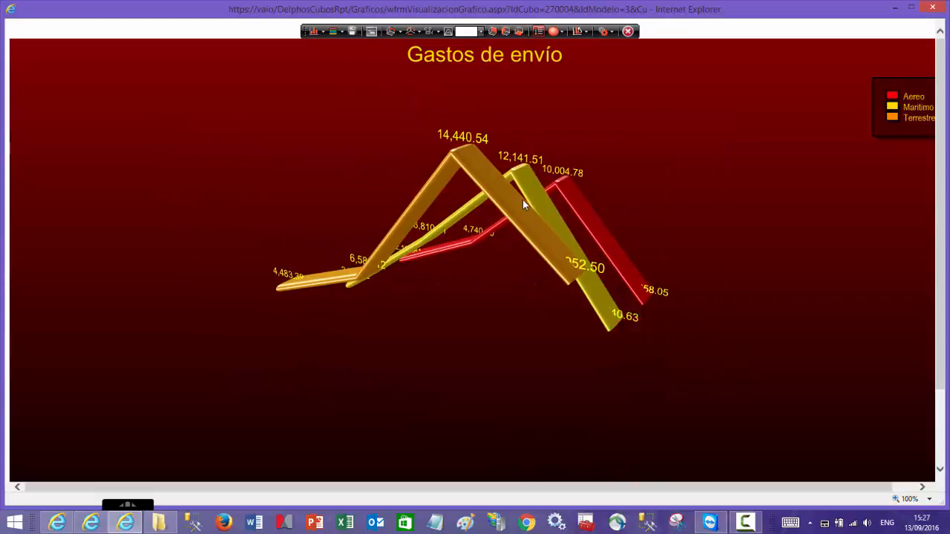
left_click(493, 32)
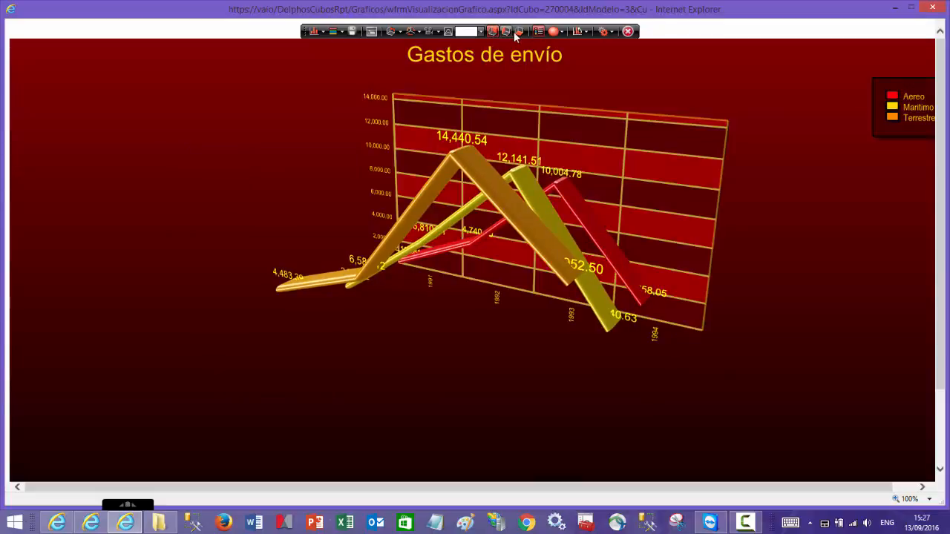
left_click(521, 32)
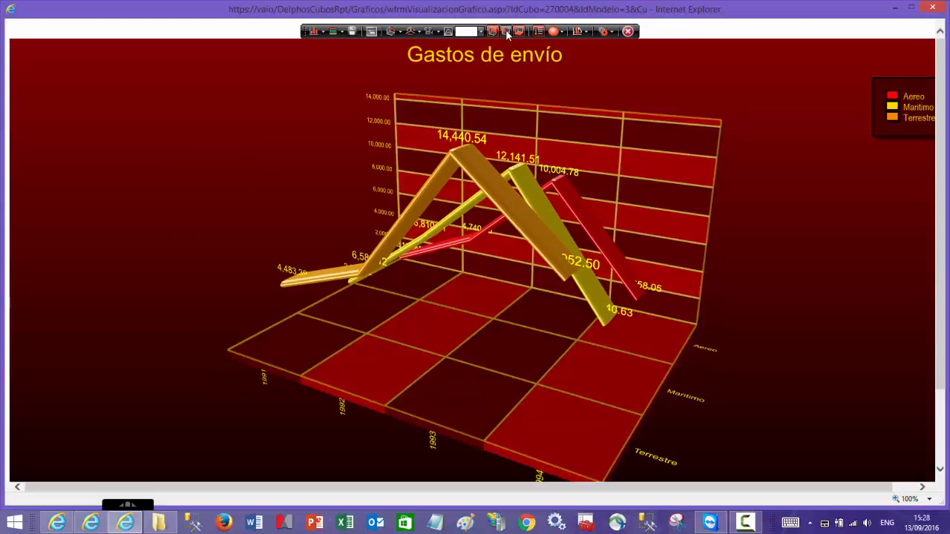
left_click(505, 32)
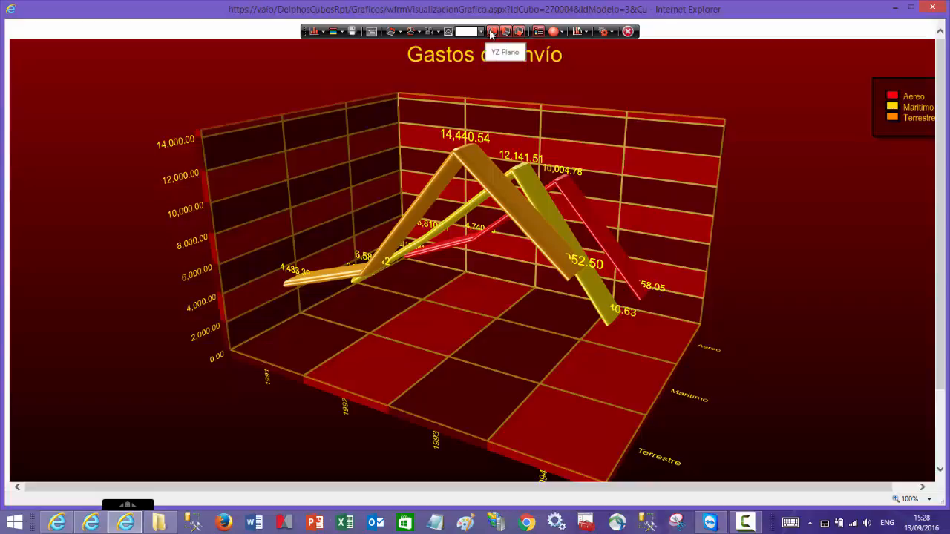
- Change the chart's palette to Electricidad and rotate the 3D view to see the lines from higher up
left_click(323, 31)
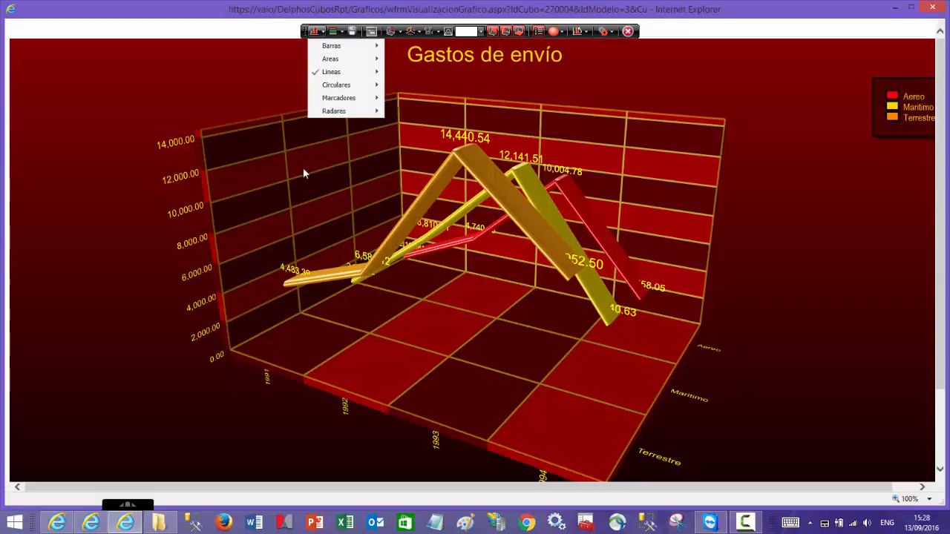
left_click(338, 32)
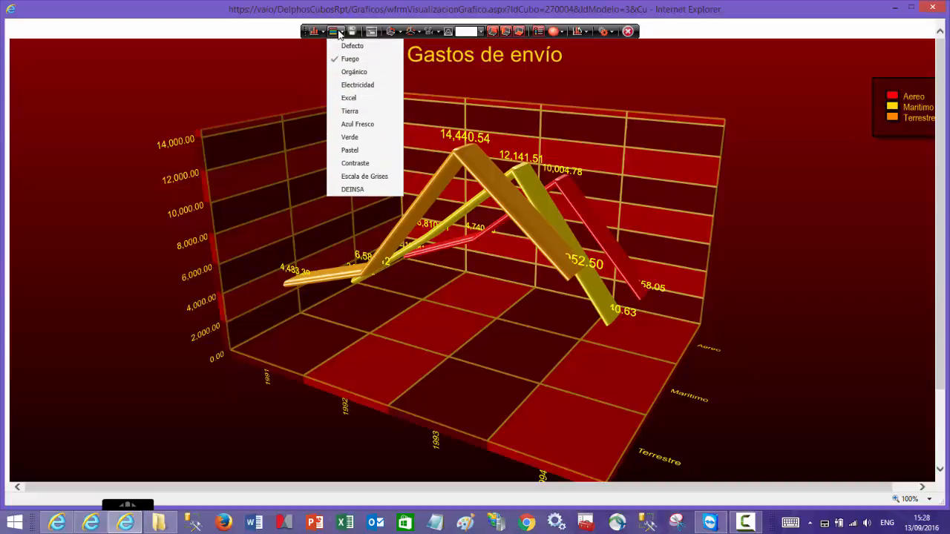
left_click(350, 85)
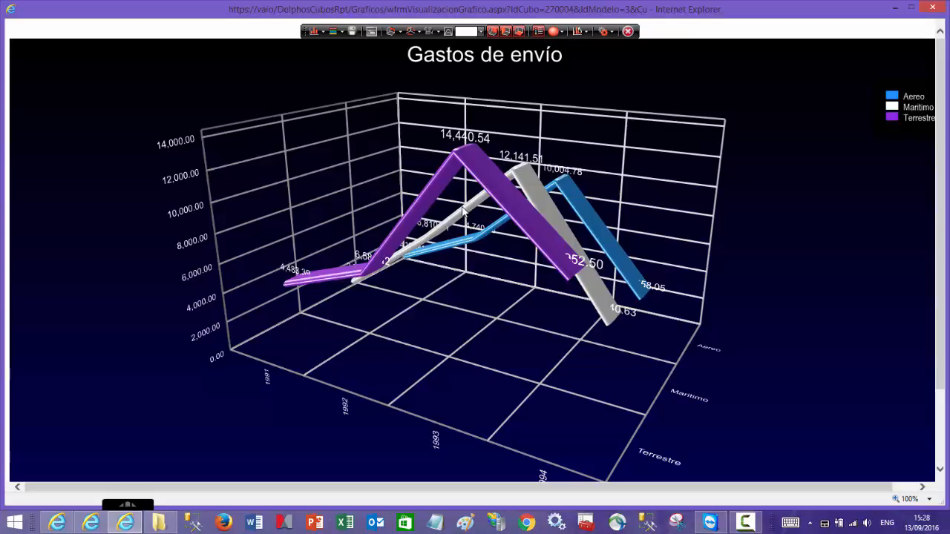
left_click(416, 32)
mouse_move(446, 88)
left_mouse_down()
mouse_move(437, 94)
mouse_move(446, 84)
mouse_move(457, 94)
left_mouse_up()
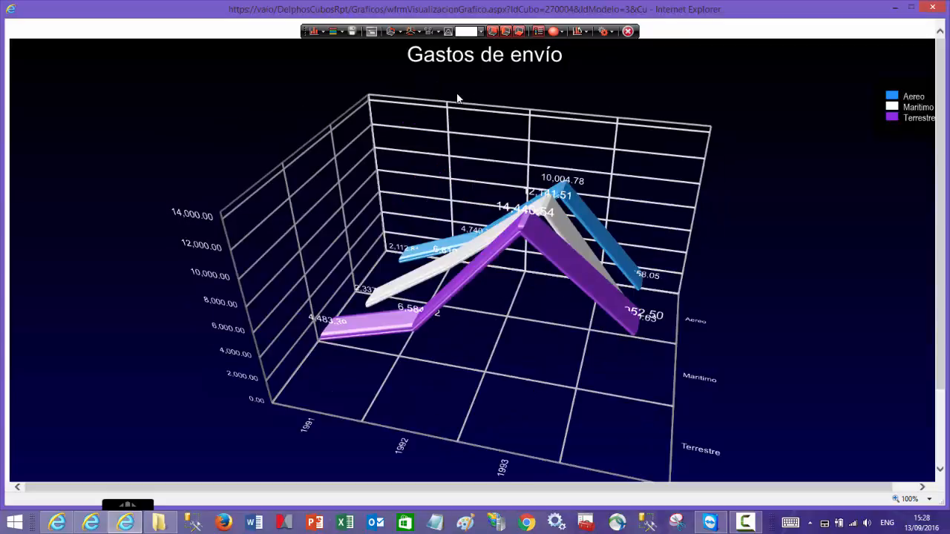
- Close the chart and set the cube's Plataforma Gráfica option to Sencillo
left_click(628, 32)
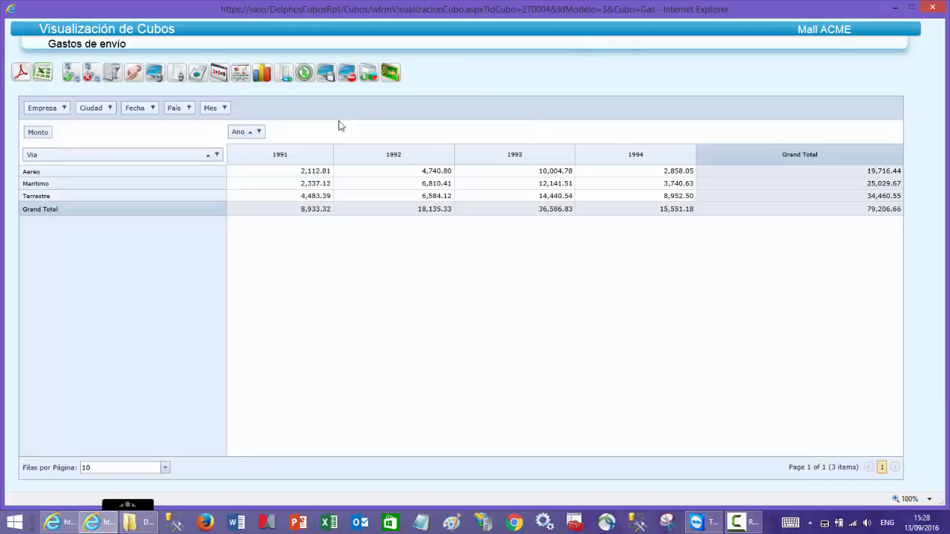
left_click(157, 71)
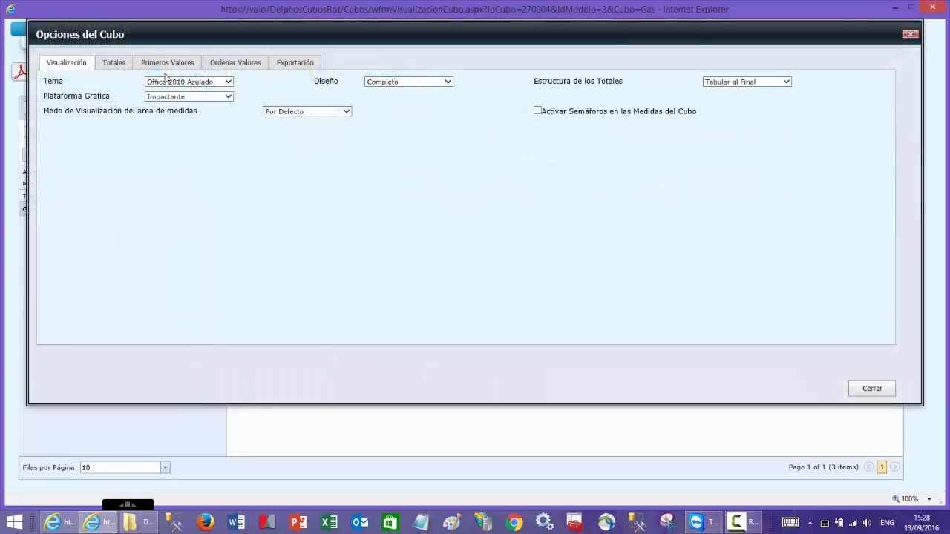
left_click(228, 82)
left_click(208, 87)
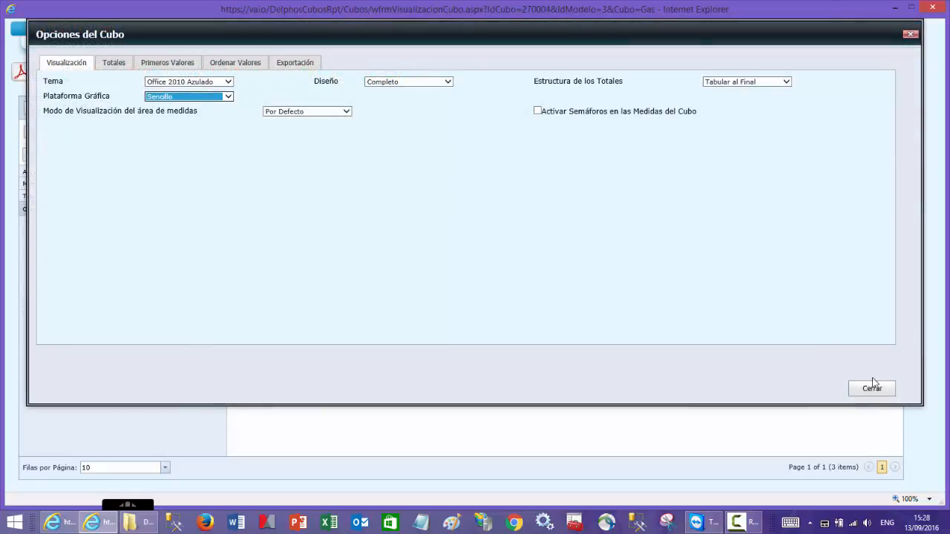
left_click(872, 388)
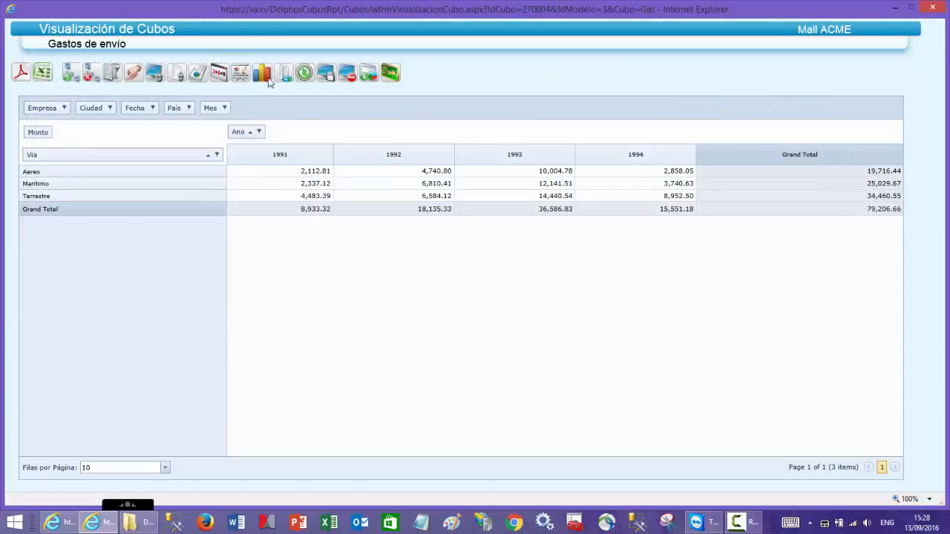
- View the cube's data as a chart in the simple graphics platform, and return to the cube
left_click(263, 77)
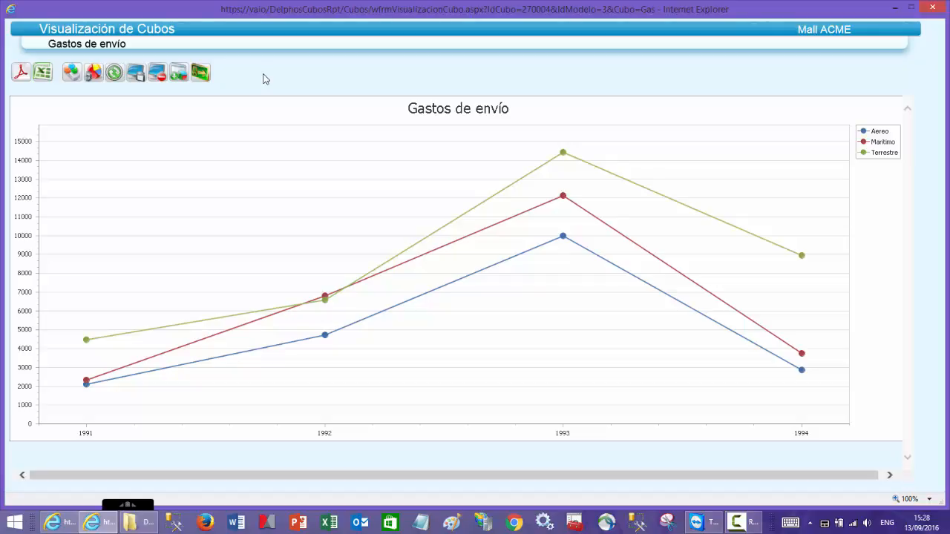
left_click(72, 76)
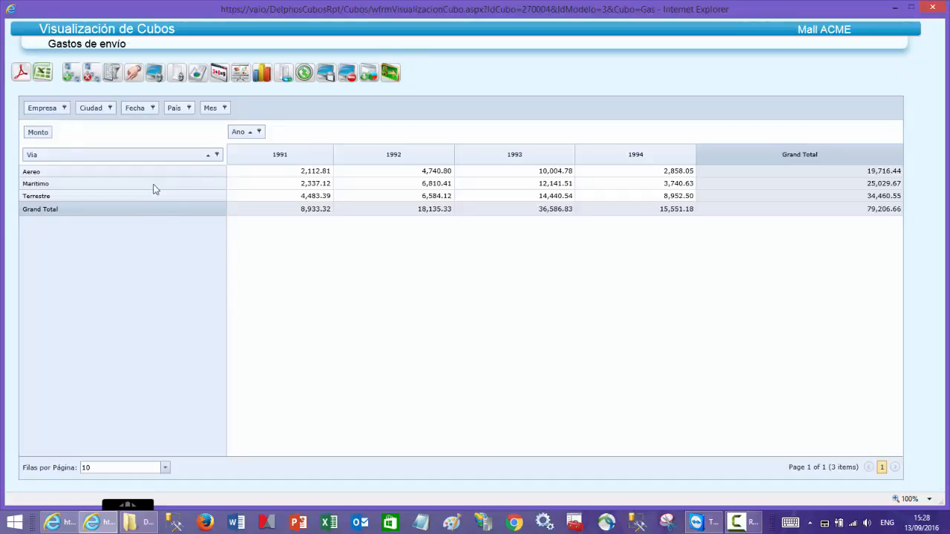
- Move Ano to the filter area and sort the cube's values by Monto in descending order
left_click_drag(238, 131, 255, 115)
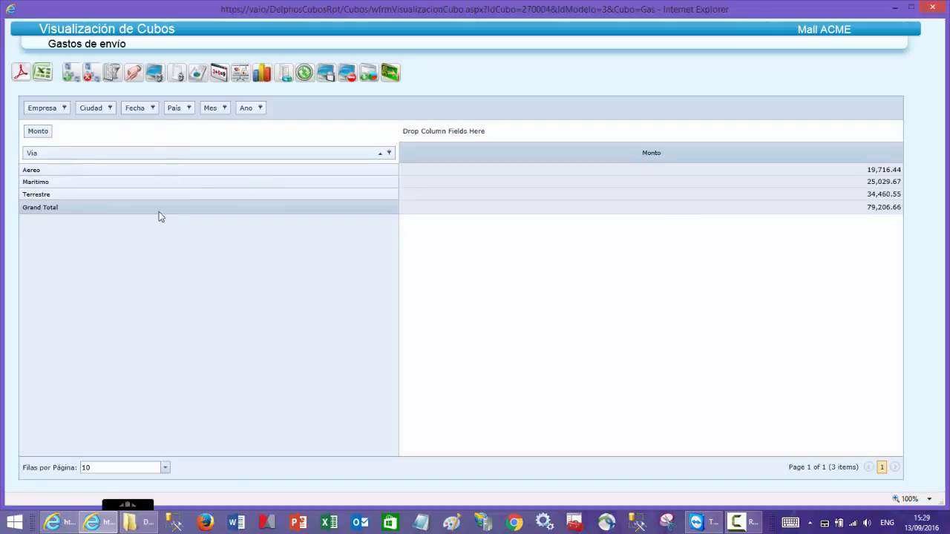
left_click(155, 72)
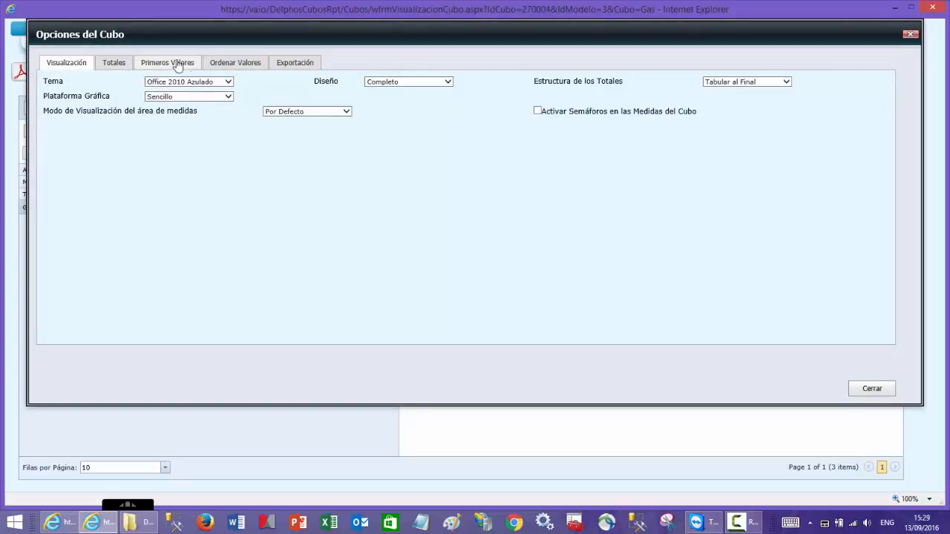
left_click(230, 64)
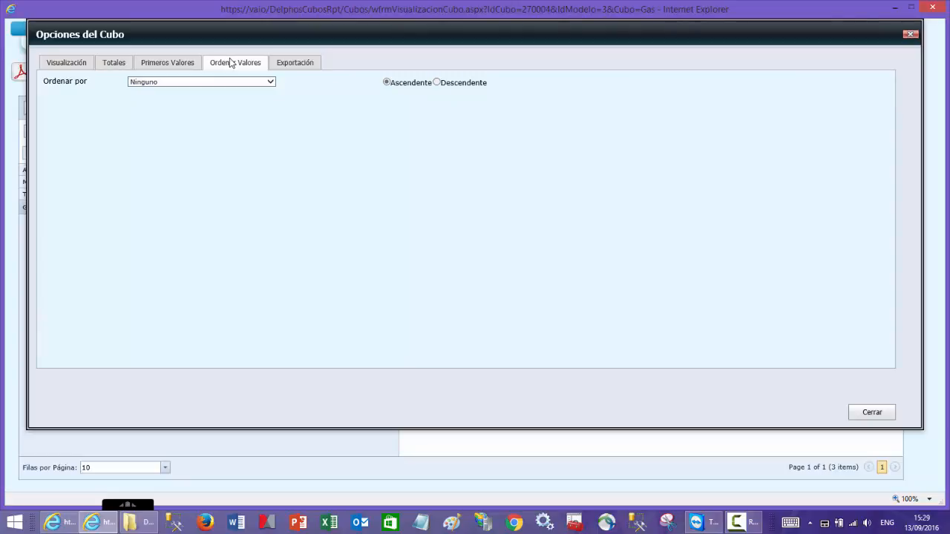
left_click(271, 82)
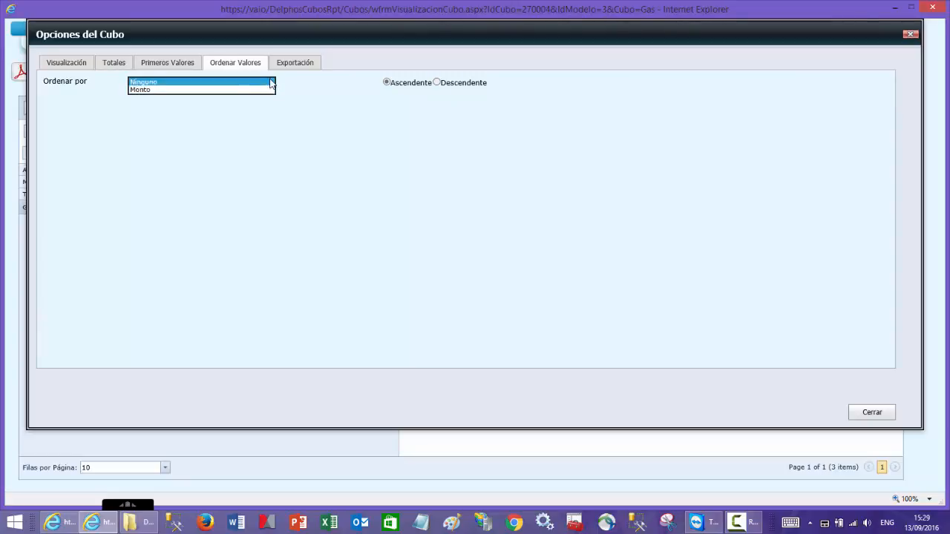
left_click(208, 89)
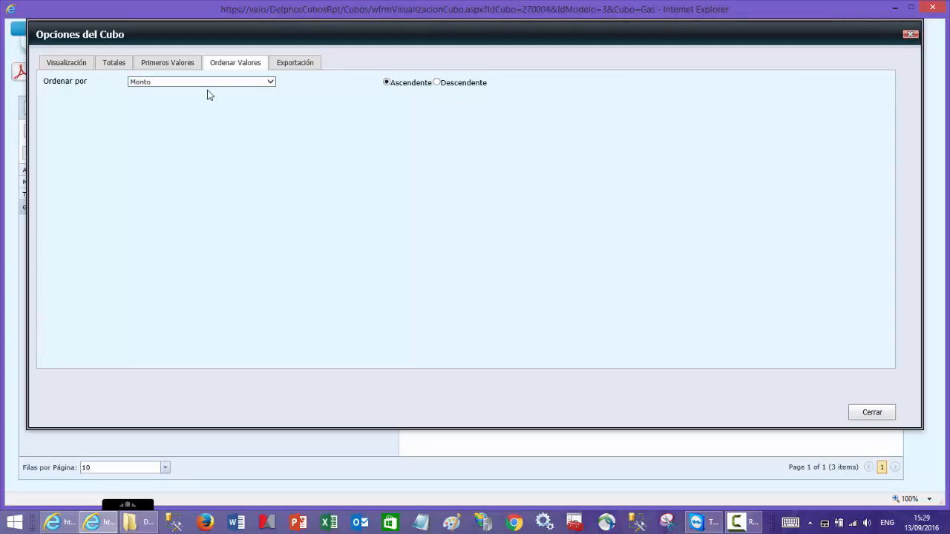
left_click_drag(201, 26, 221, 221)
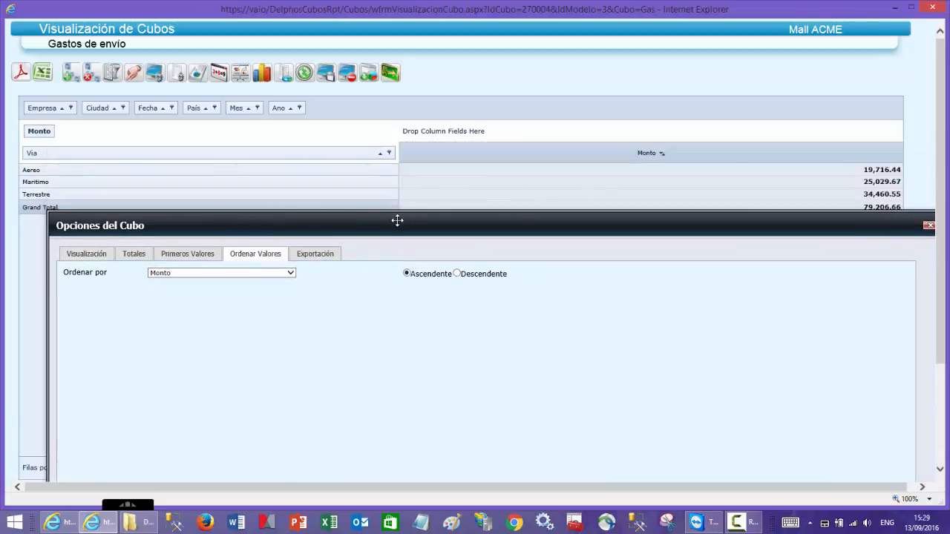
left_click(457, 274)
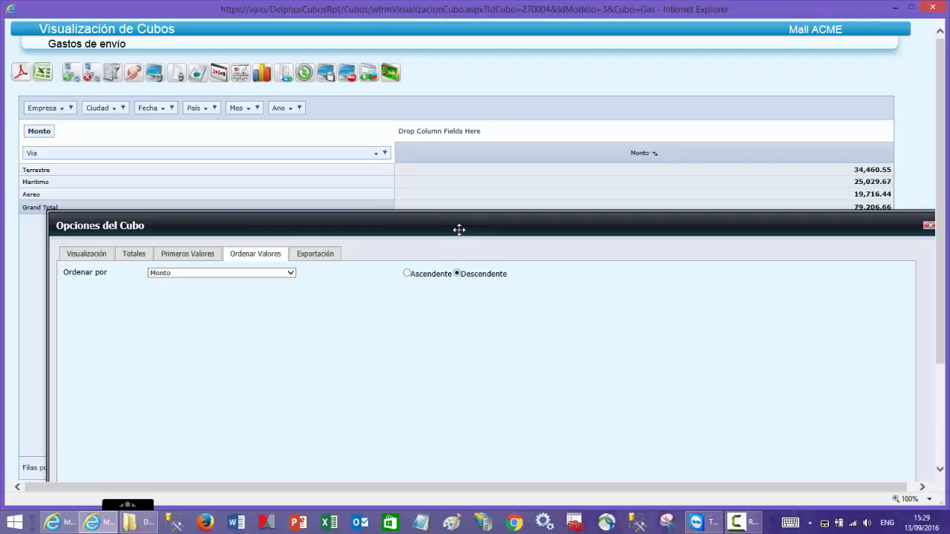
left_click_drag(460, 230, 467, 264)
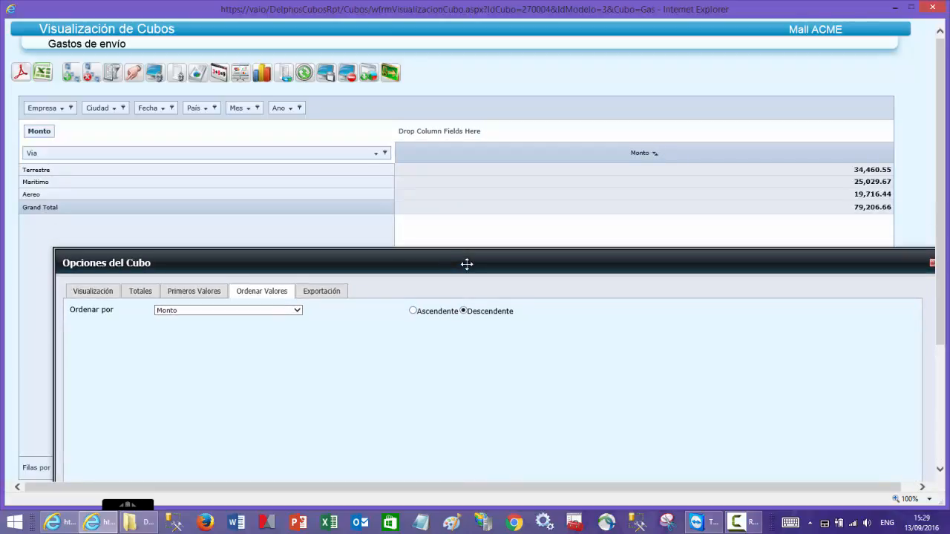
- Bring the Opciones del Cubo dialog into view and close it
left_click_drag(467, 264, 479, 110)
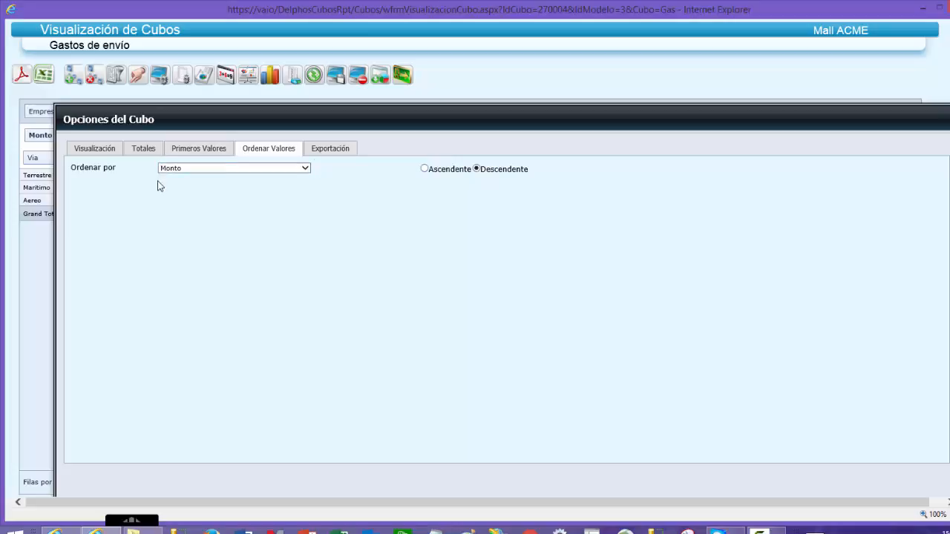
left_click_drag(913, 121, 851, 123)
left_click(902, 121)
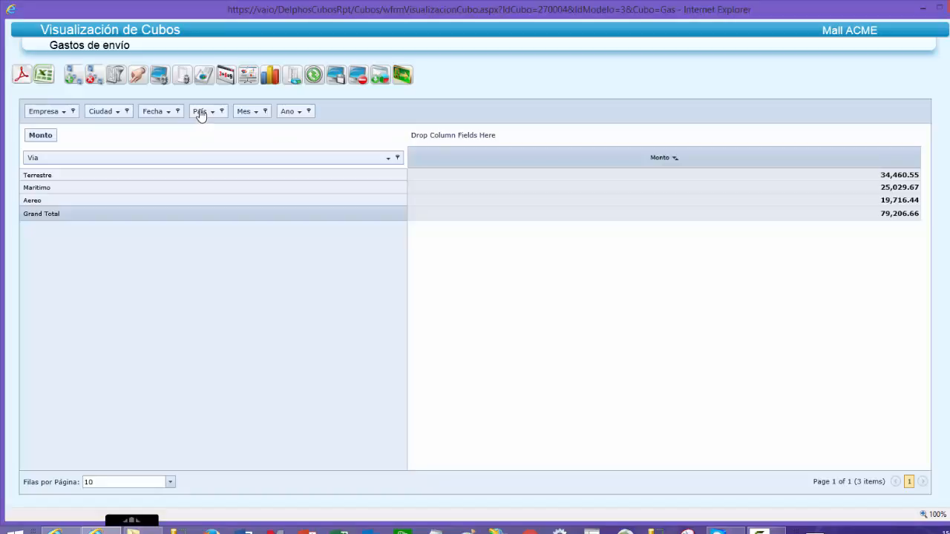
- Replace Via with País as the cube's row field, moving Via to the filter area, and show all rows on one page
left_click_drag(199, 114, 186, 165)
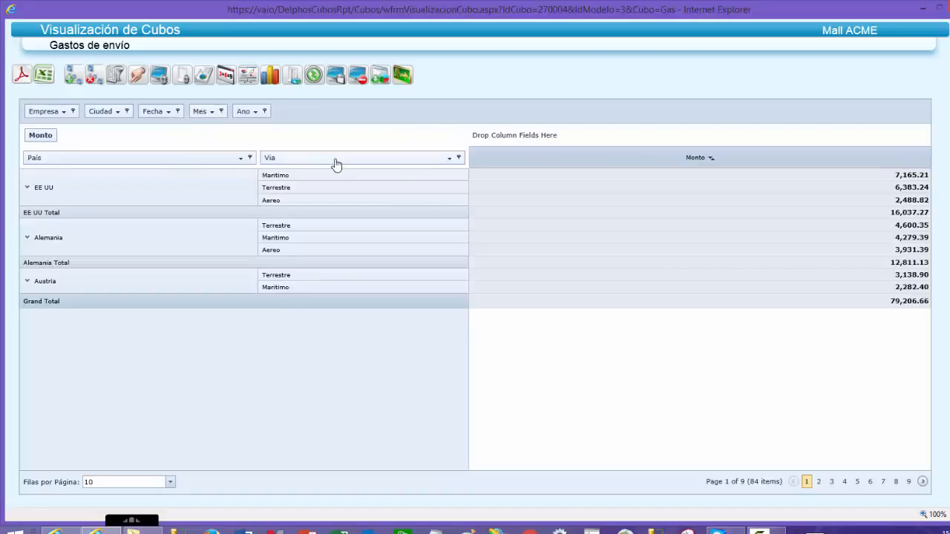
left_click_drag(335, 161, 342, 116)
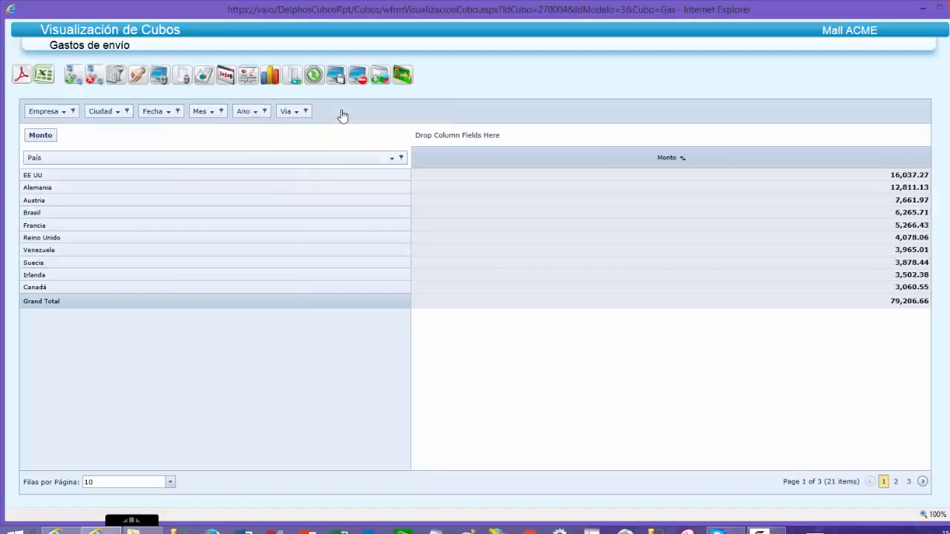
left_click(166, 487)
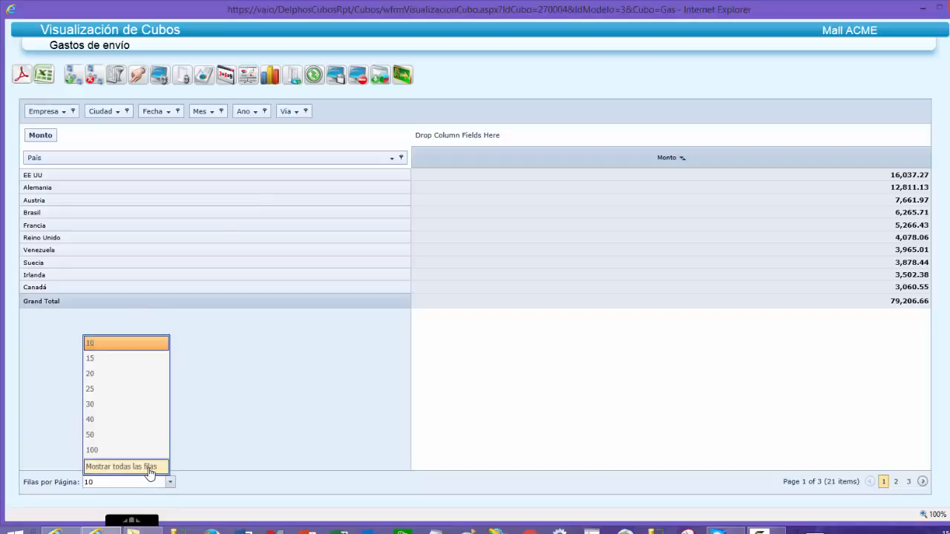
left_click(149, 471)
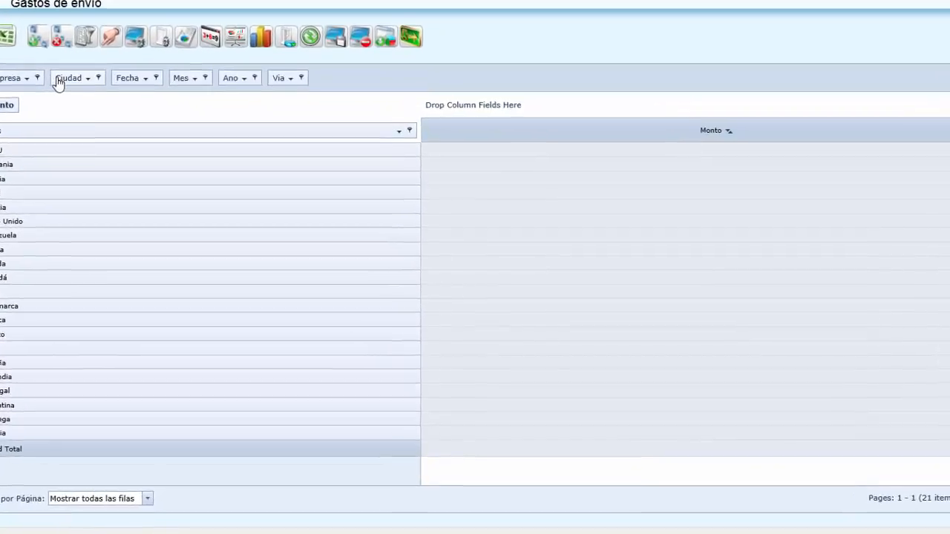
- Break the countries down by Ciudad in the rows, view the cities, and return Ciudad to the filter area
left_click_drag(59, 80, 421, 118)
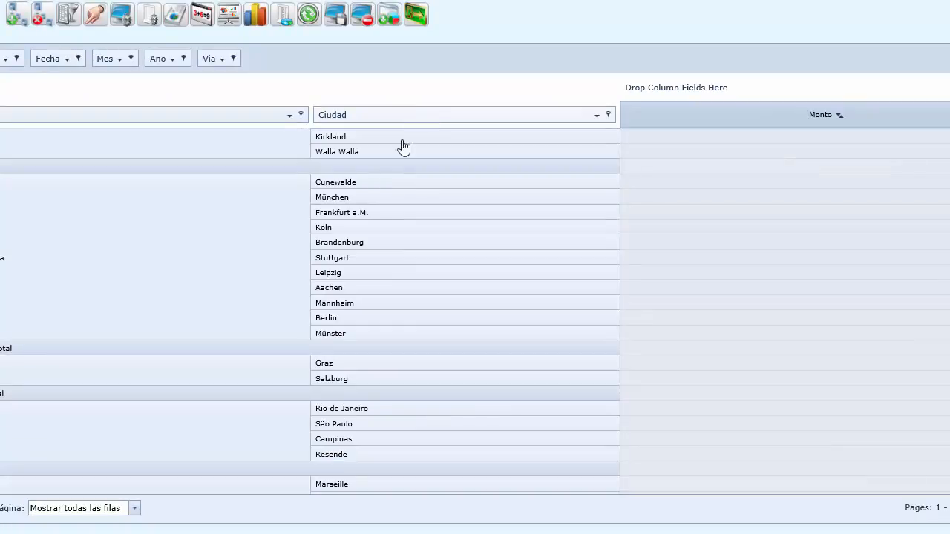
scroll(275, 225, "up", 3)
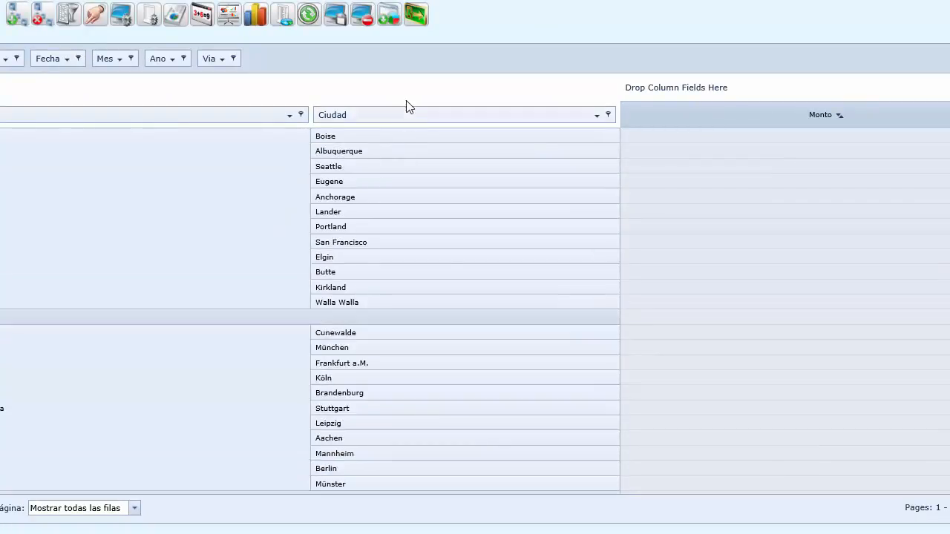
left_click_drag(394, 121, 384, 56)
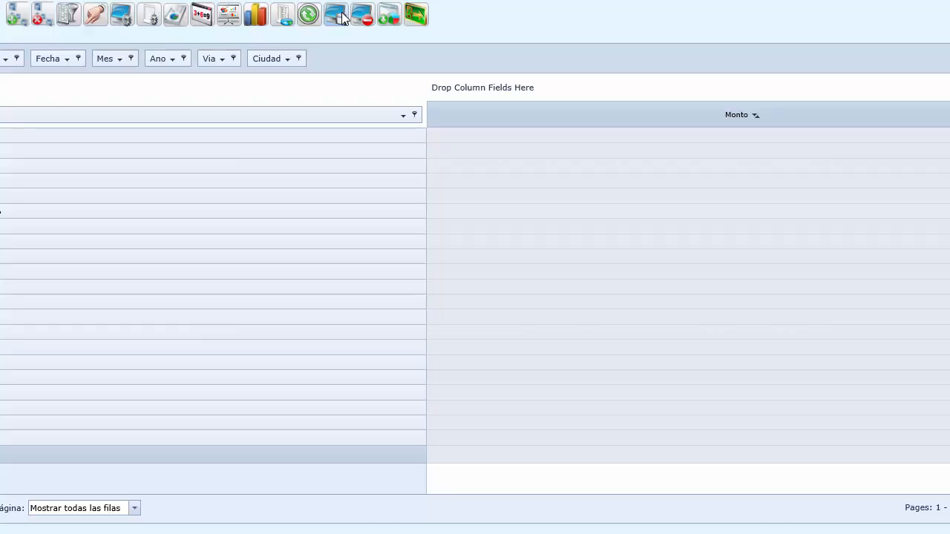
- Filter the País field to Venezuela, México and Brasil only
left_click(414, 116)
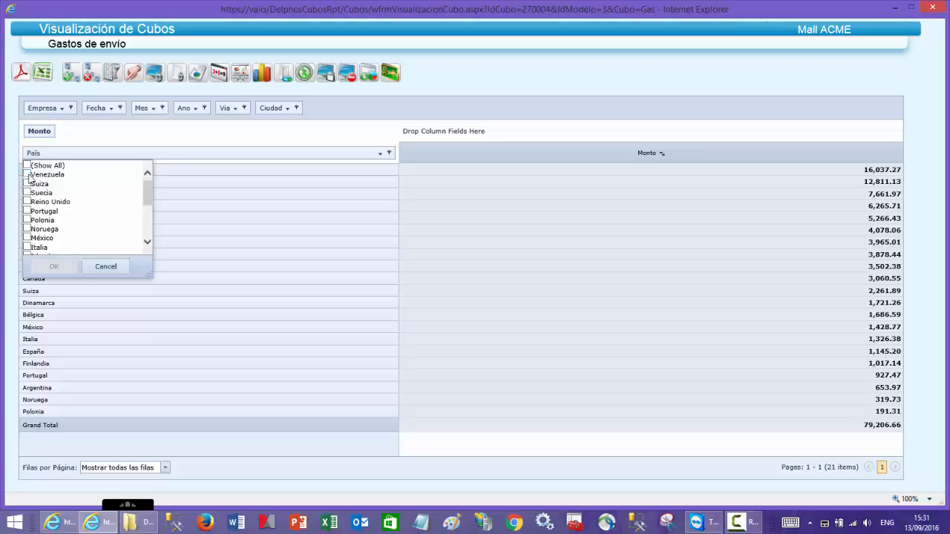
left_click(27, 174)
left_click(30, 238)
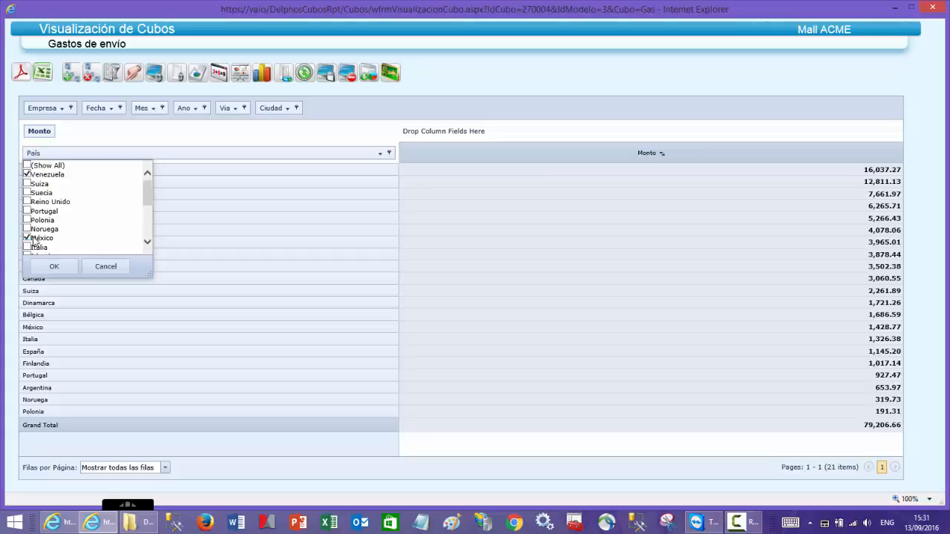
left_click_drag(146, 195, 147, 226)
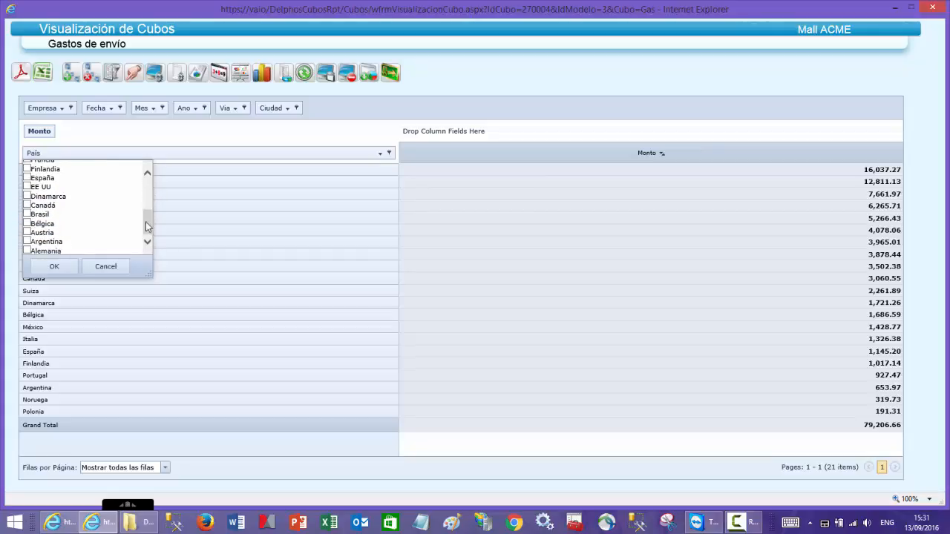
left_click(29, 215)
left_click(52, 265)
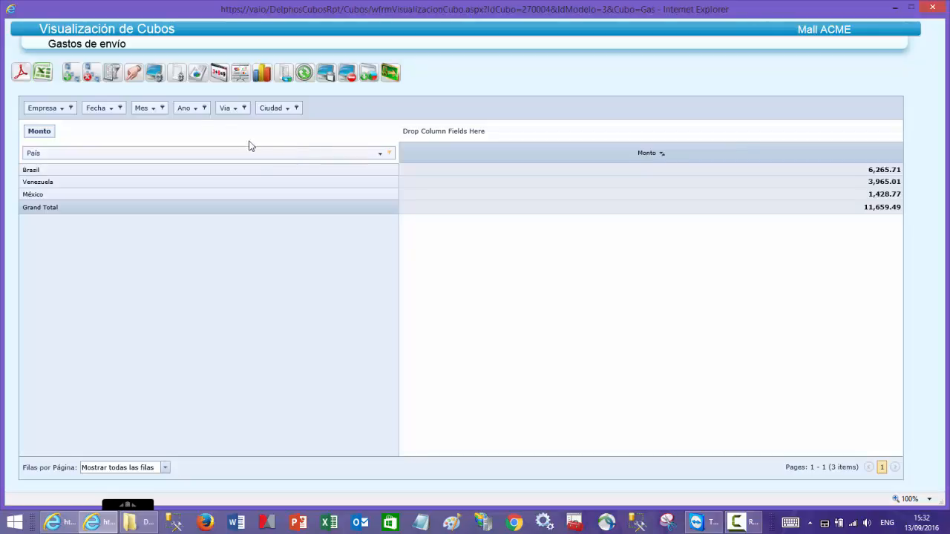
- Place Ano in the columns and set the aggregation mode to Porcentaje de Columna with its values shown graphically
left_click_drag(184, 111, 466, 137)
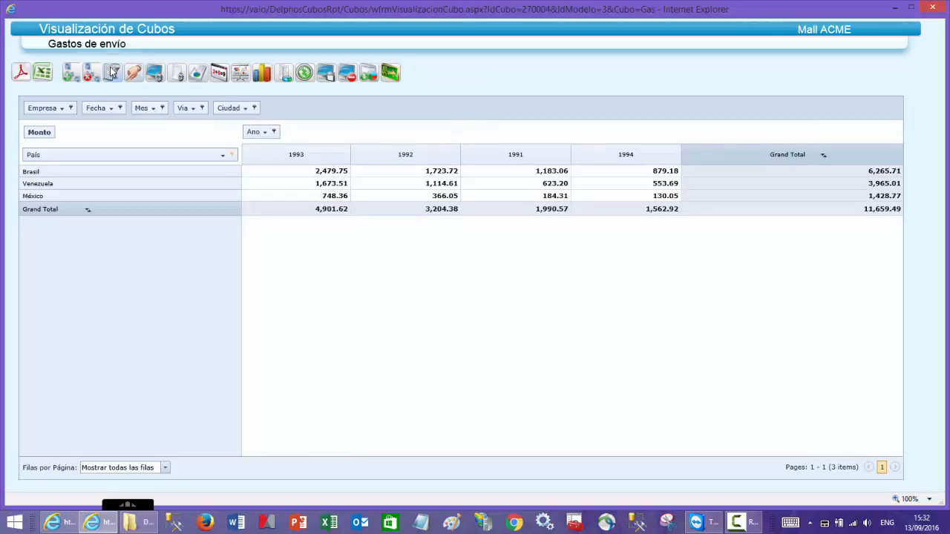
left_click(180, 75)
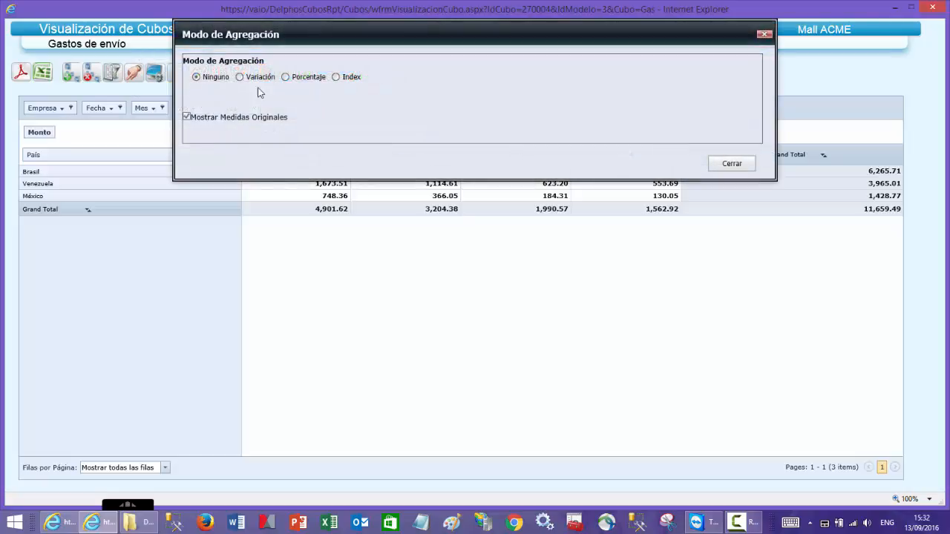
left_click(299, 78)
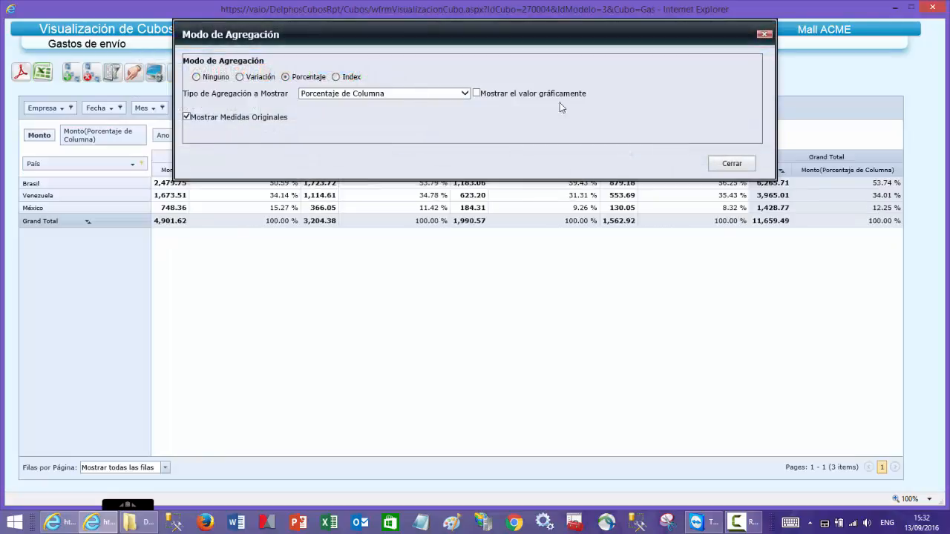
left_click(476, 92)
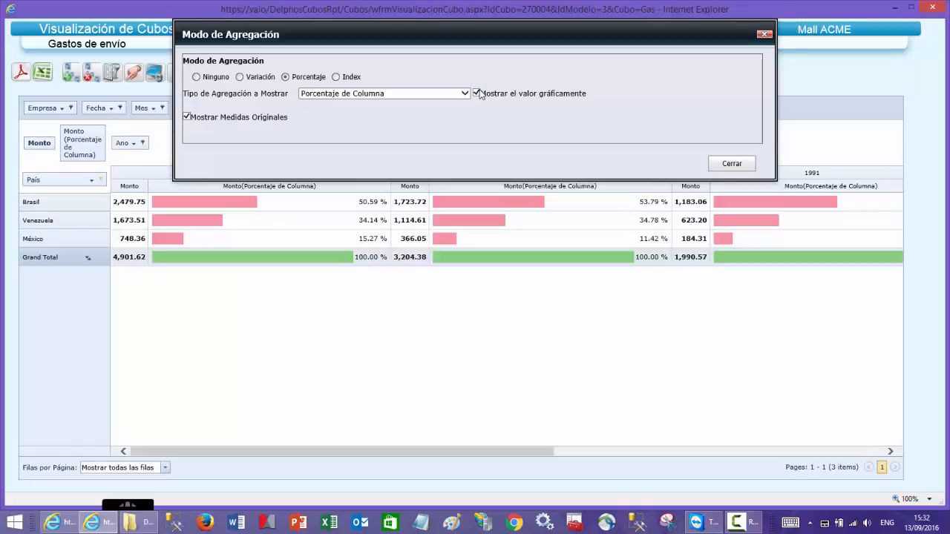
left_click(731, 164)
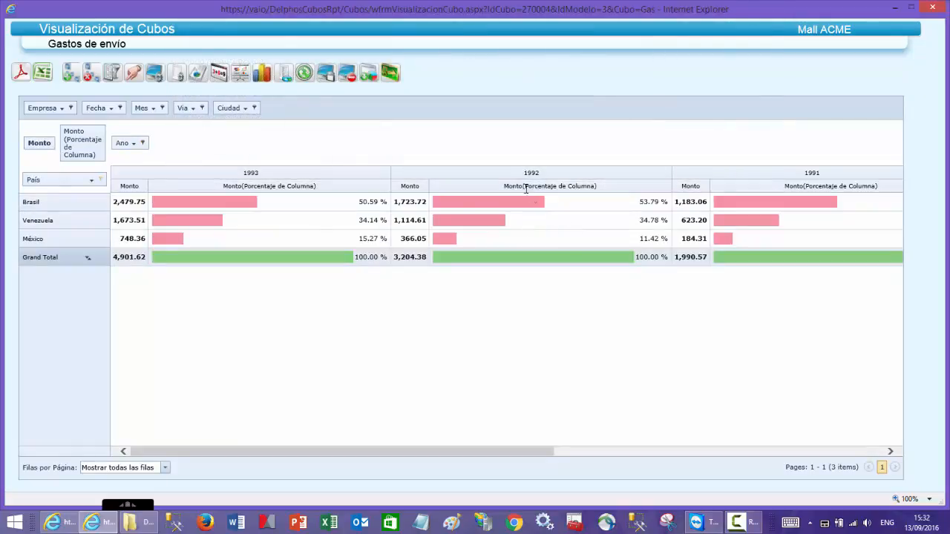
- Save the cube's properties as the user's customization, then exit and reopen the Gastos de envío cube
left_click(331, 72)
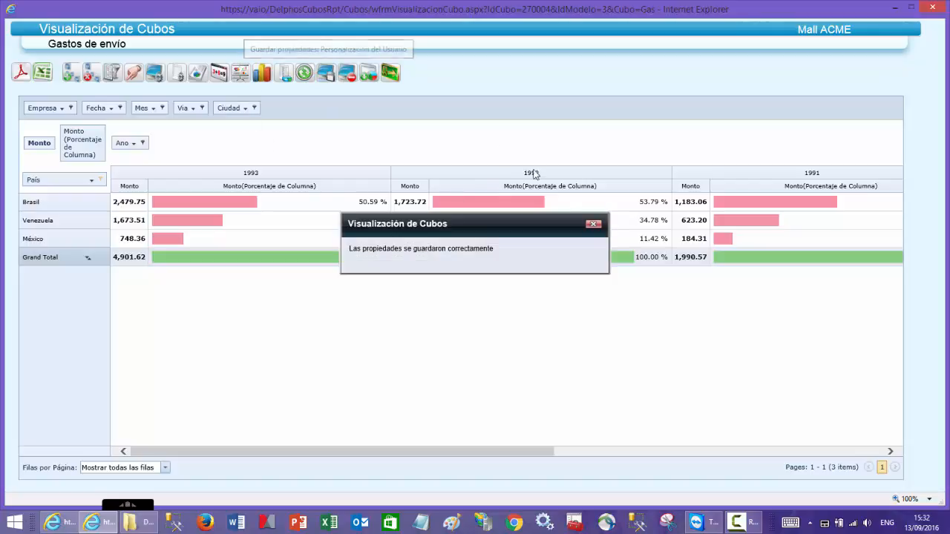
left_click(593, 224)
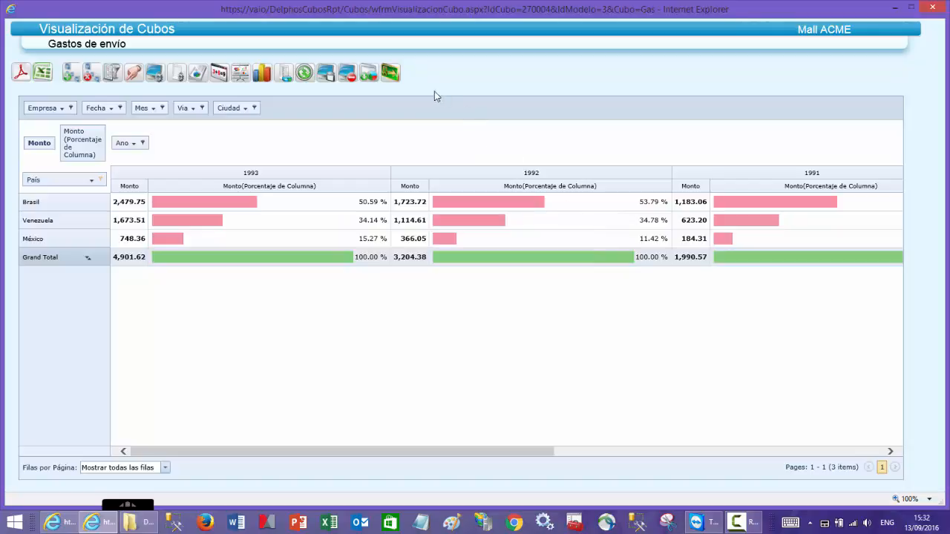
left_click(392, 77)
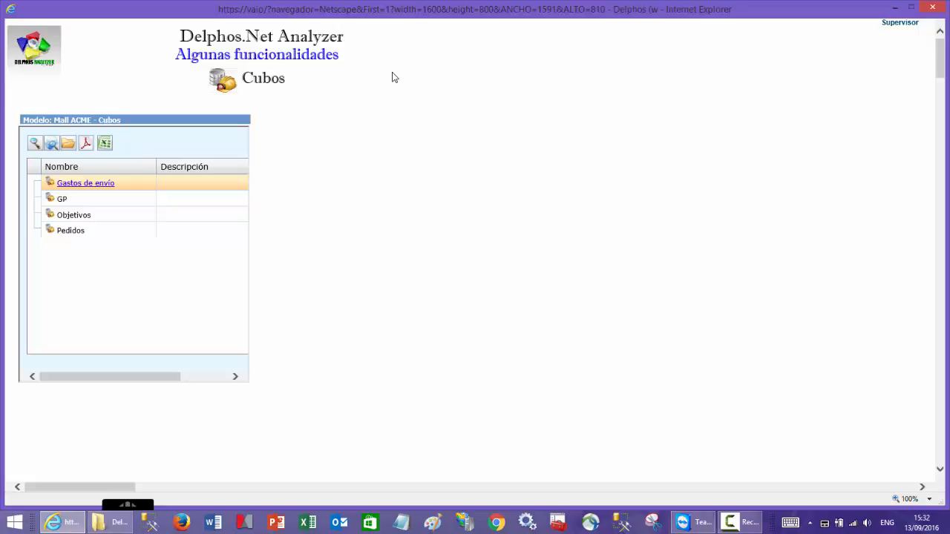
left_click(86, 190)
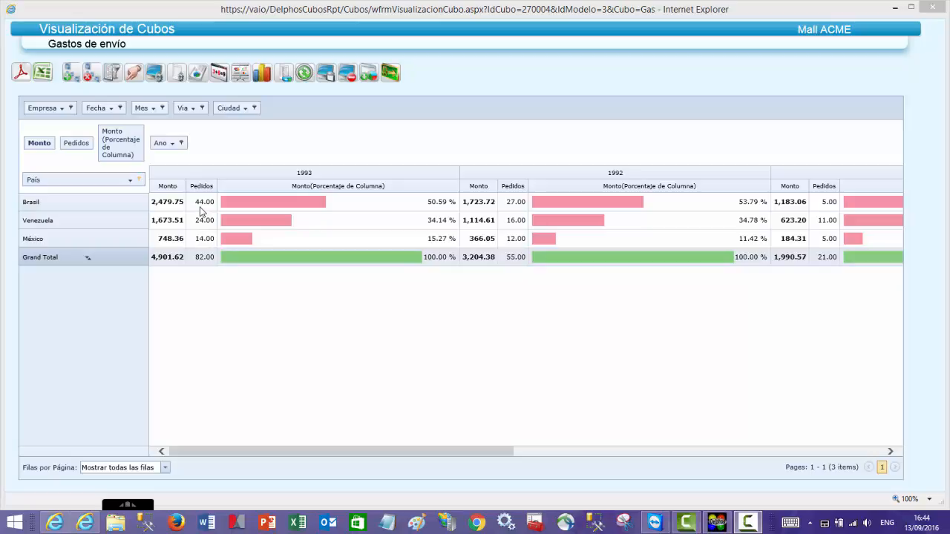
- Clear the País filter so that all countries are included
left_click(139, 182)
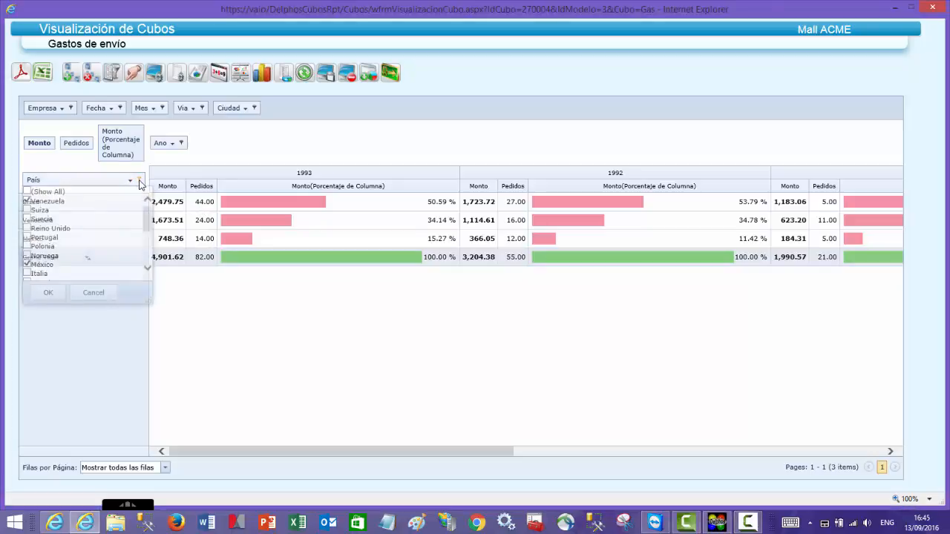
left_click(34, 192)
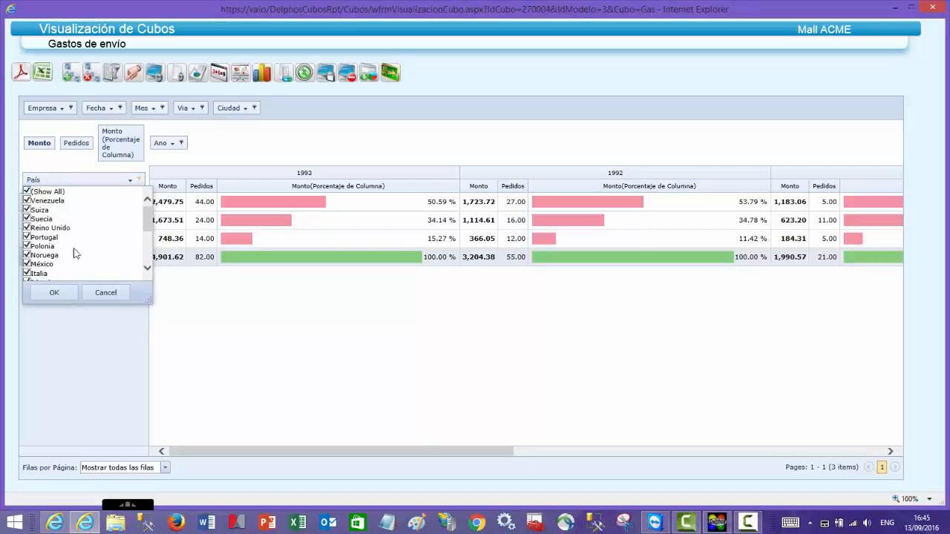
left_click(66, 297)
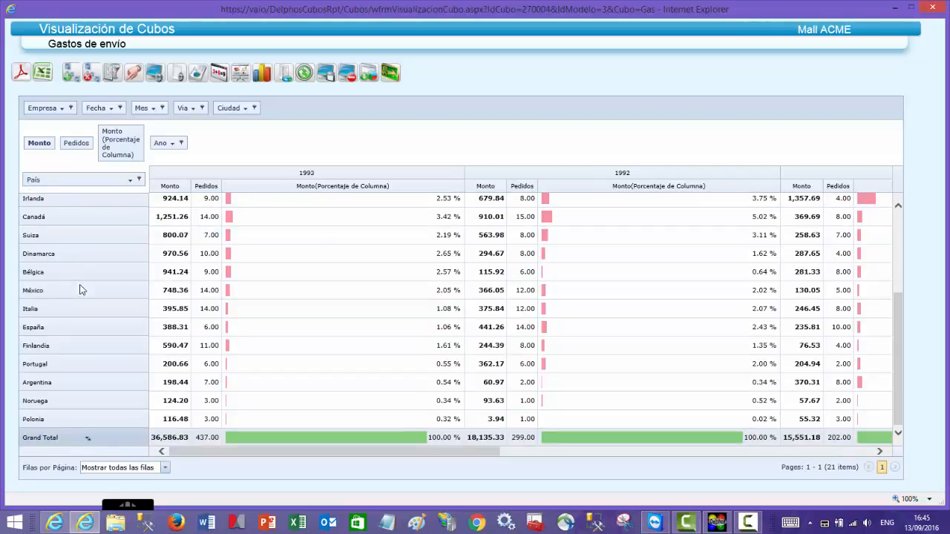
- Set the cube's aggregation mode to Ninguno
left_click(178, 75)
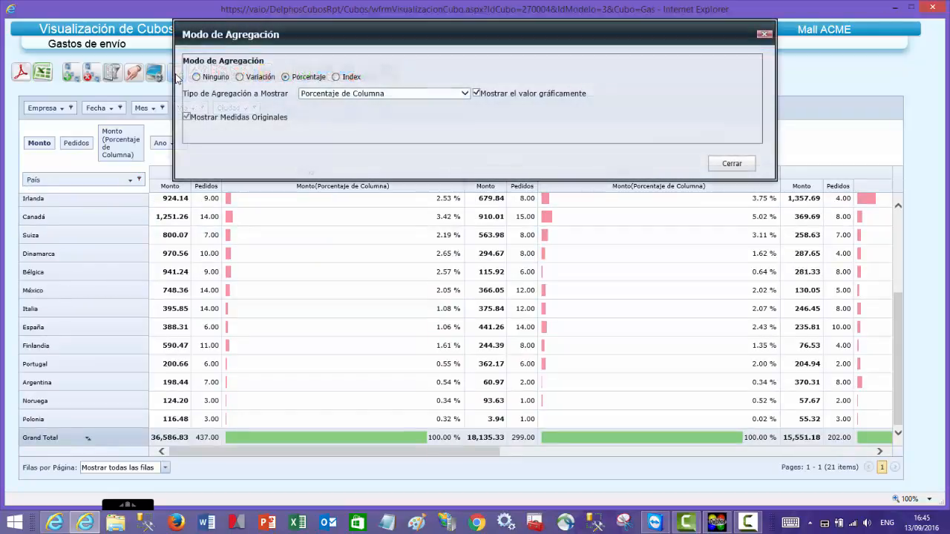
left_click(197, 78)
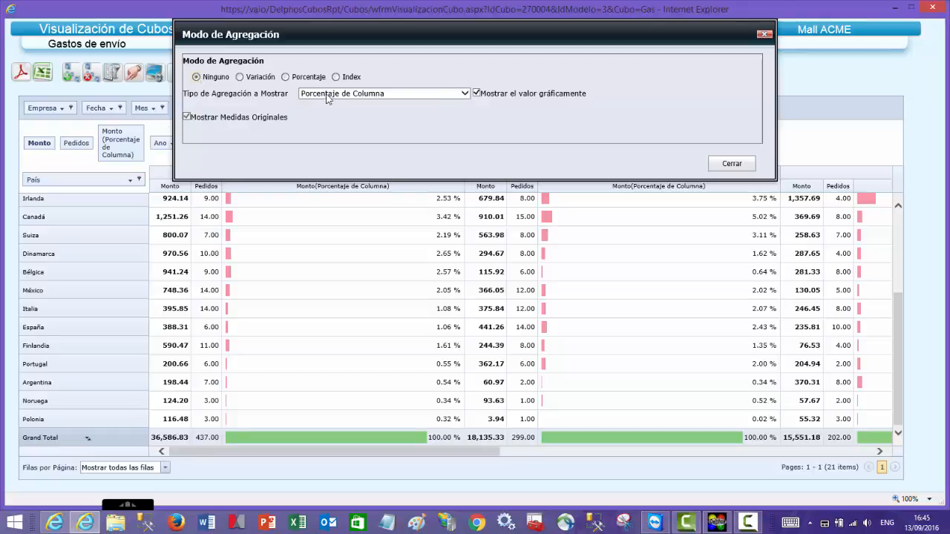
left_click(732, 164)
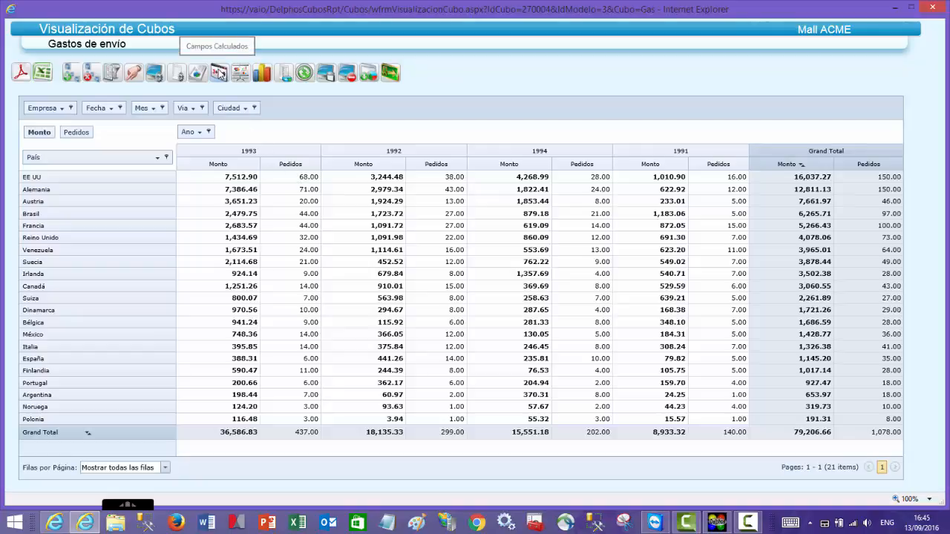
- Create a new calculated field named "Pedido promedio"
left_click(219, 72)
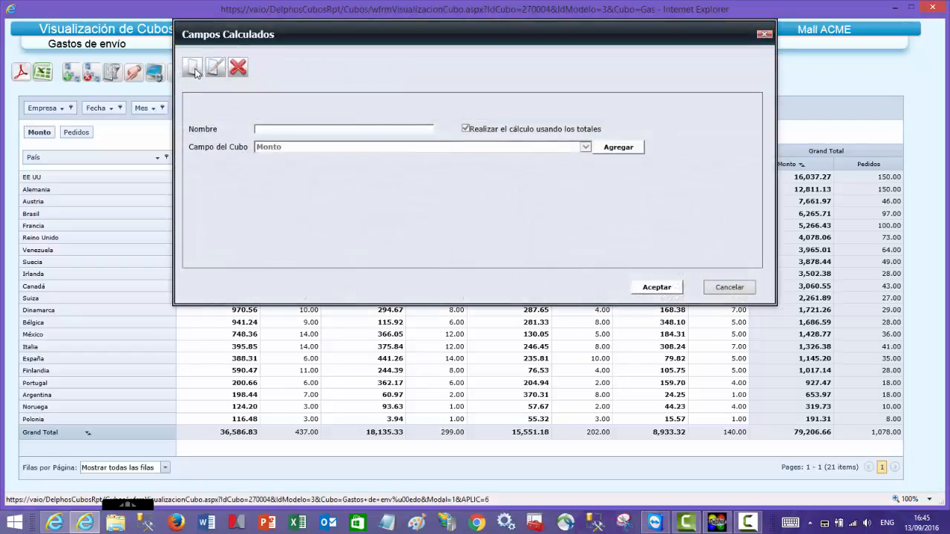
left_click(193, 72)
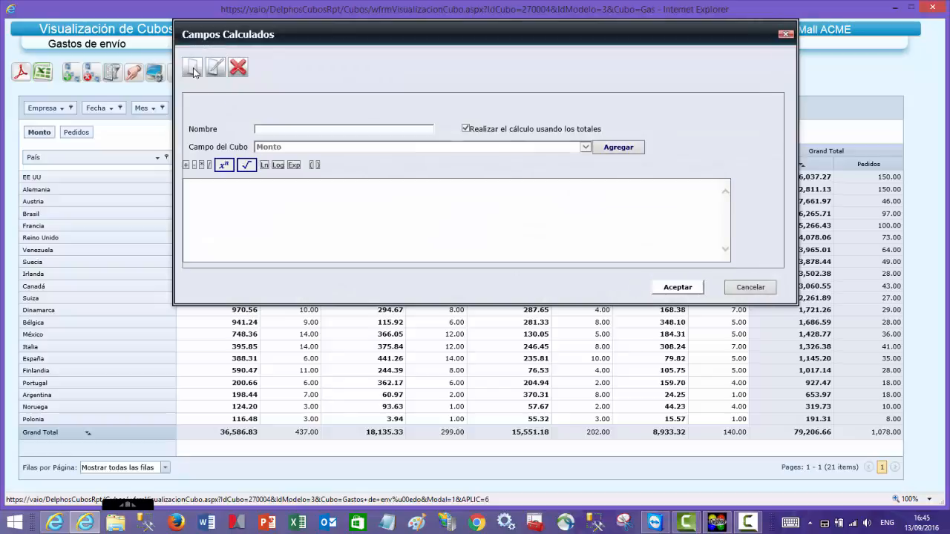
left_click(261, 129)
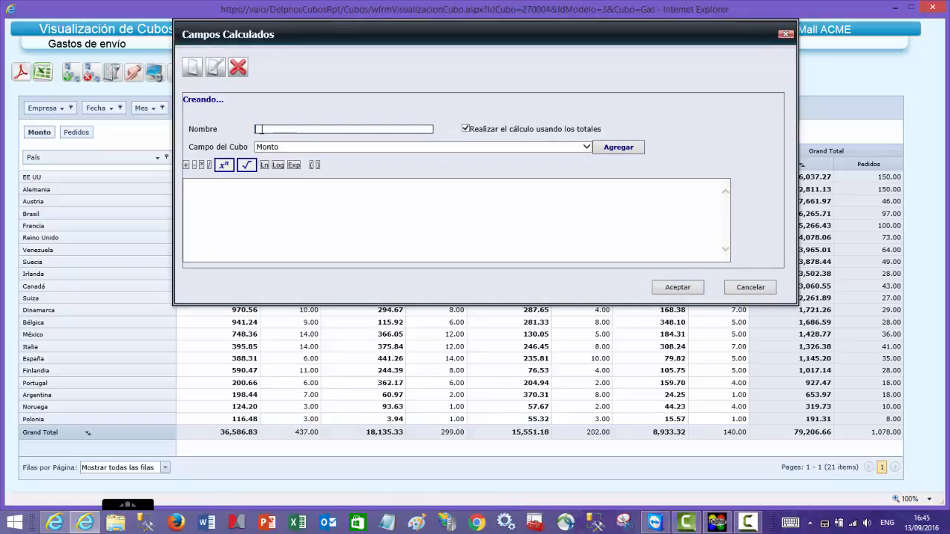
type("Pedido ")
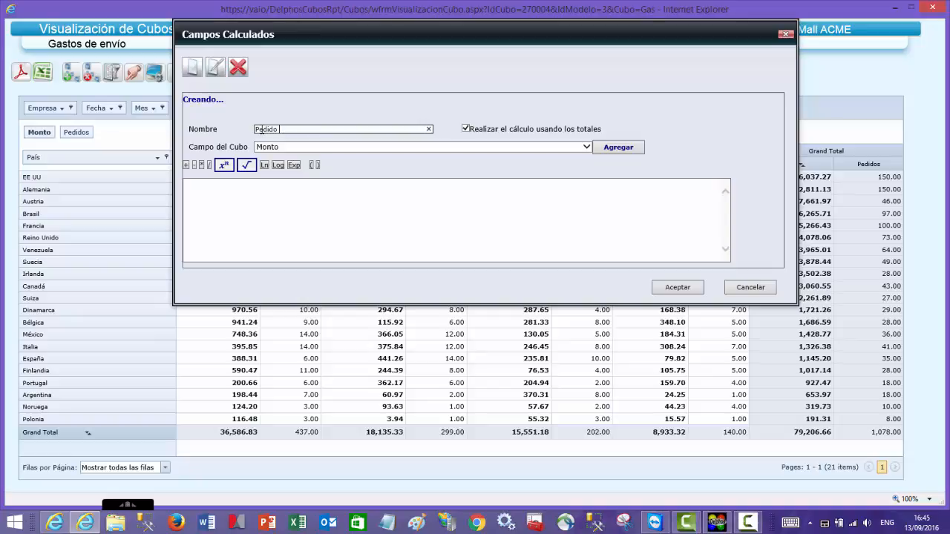
type("promedio")
- Define the calculated field's formula as [Monto] / [Pedidos], calculated using the totals, and accept it
left_click(408, 146)
left_click(408, 147)
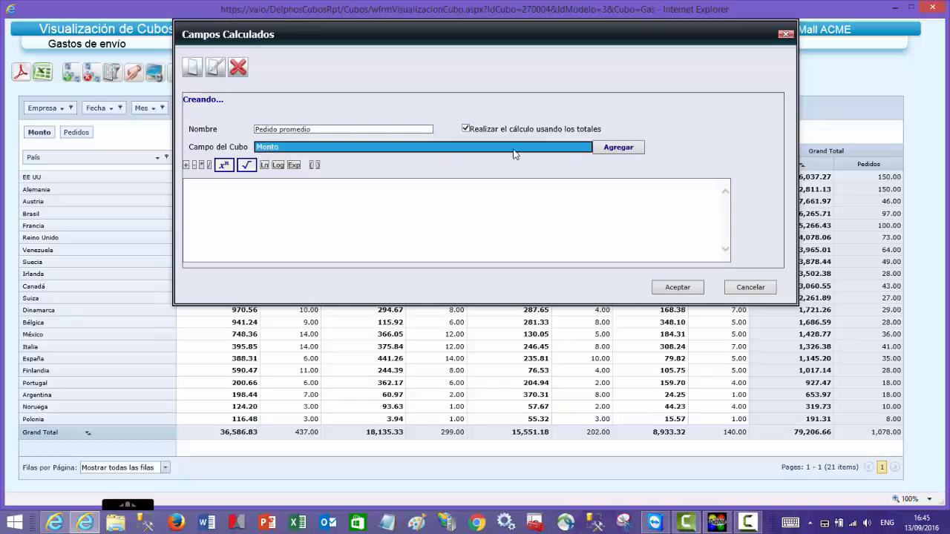
left_click(619, 148)
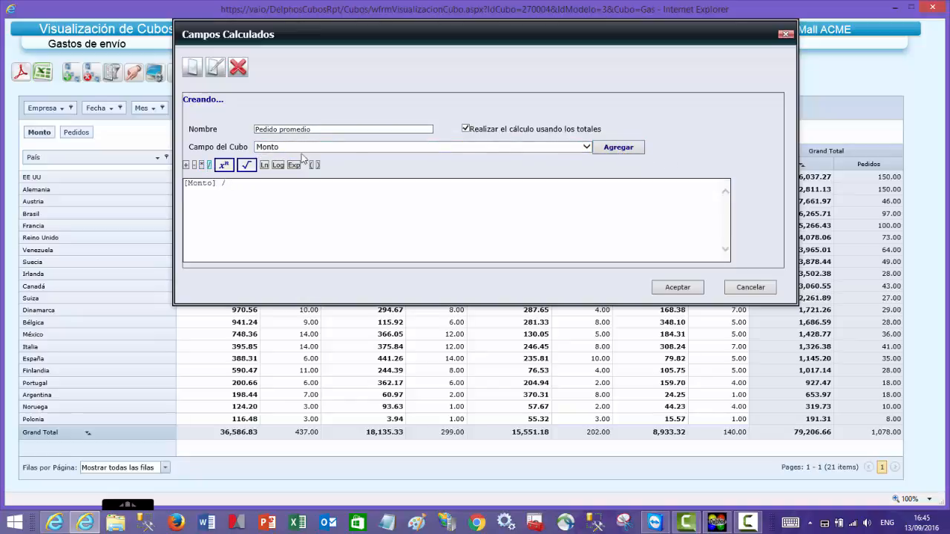
left_click(587, 146)
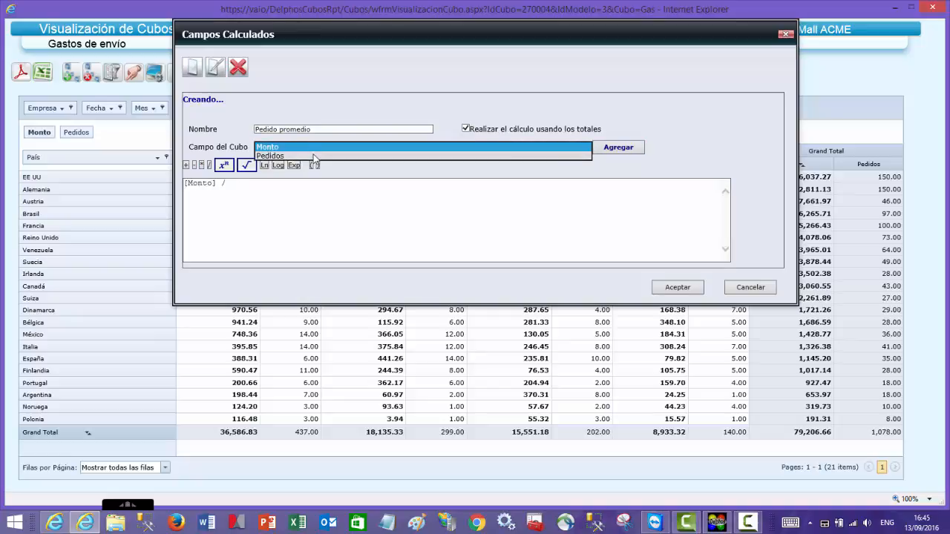
left_click(313, 155)
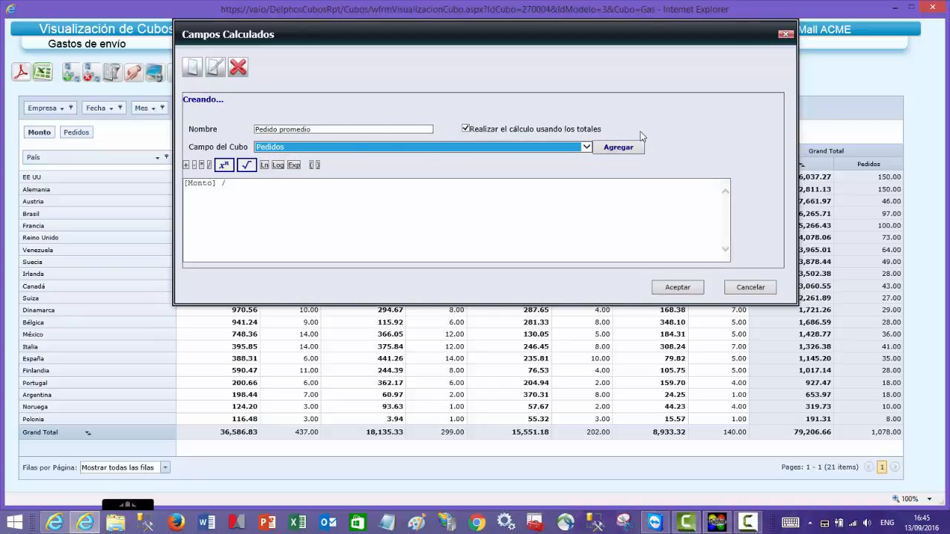
left_click(621, 148)
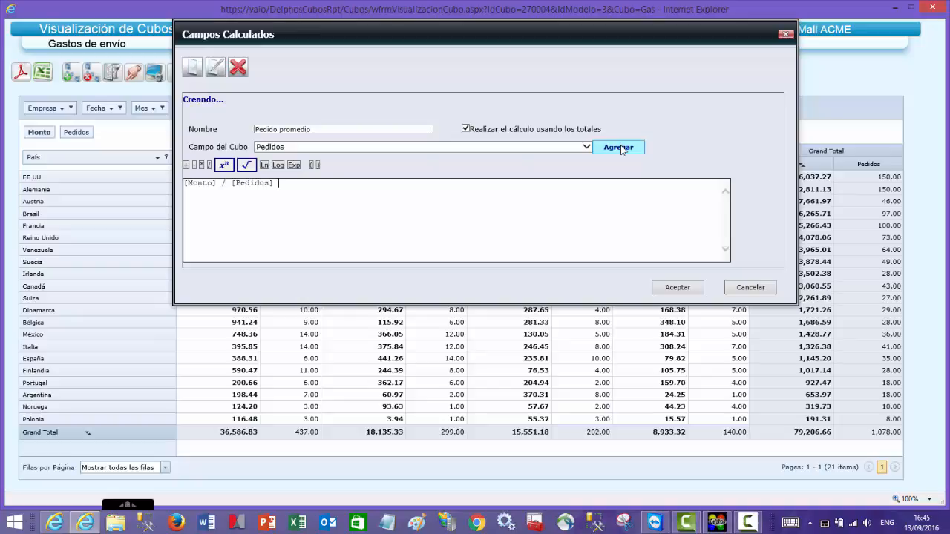
left_click(677, 287)
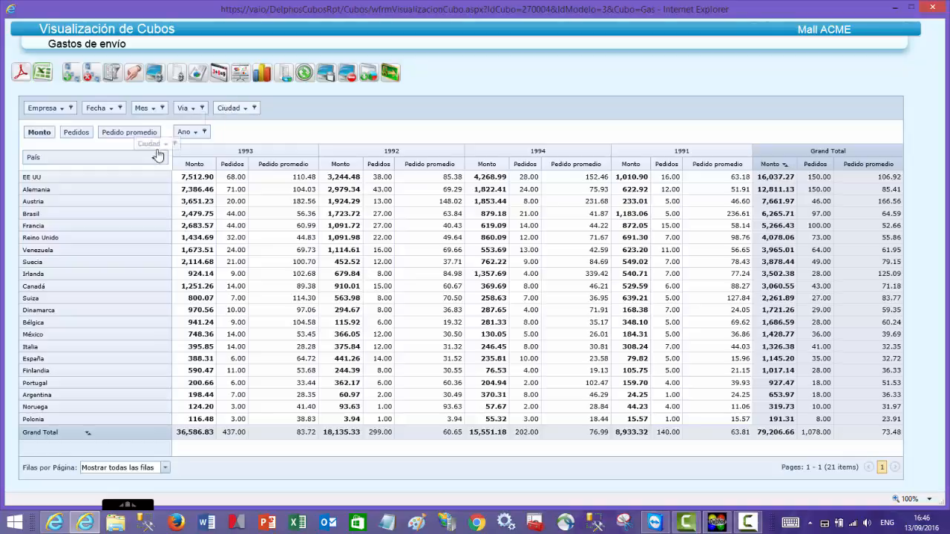
- Add the Ciudad and Empresa fields to the cube's rows, in that order after País
left_click_drag(236, 107, 162, 163)
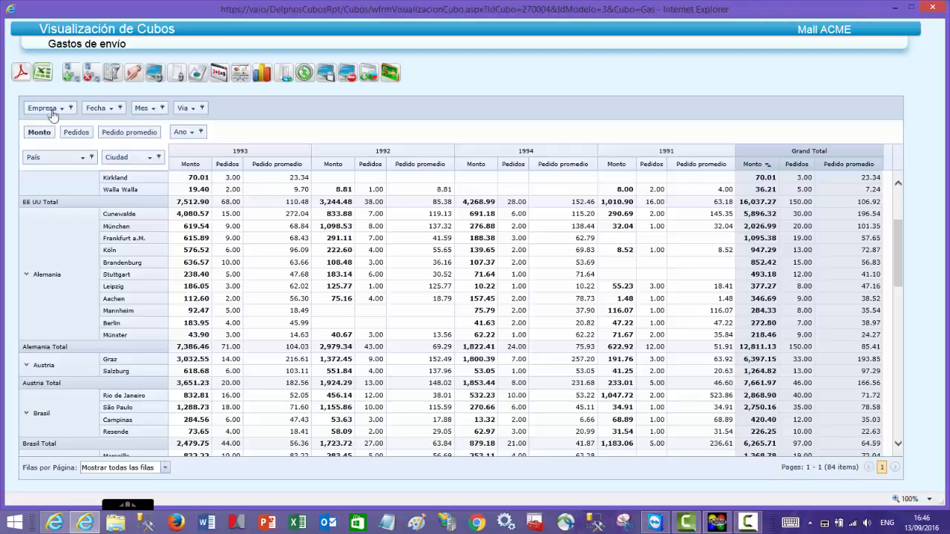
left_click_drag(49, 110, 165, 163)
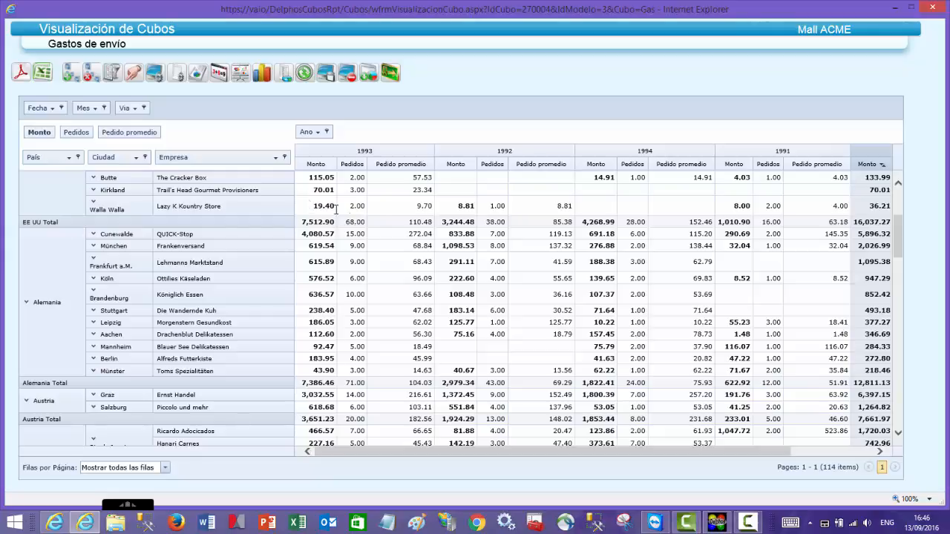
scroll(632, 318, "up", 4)
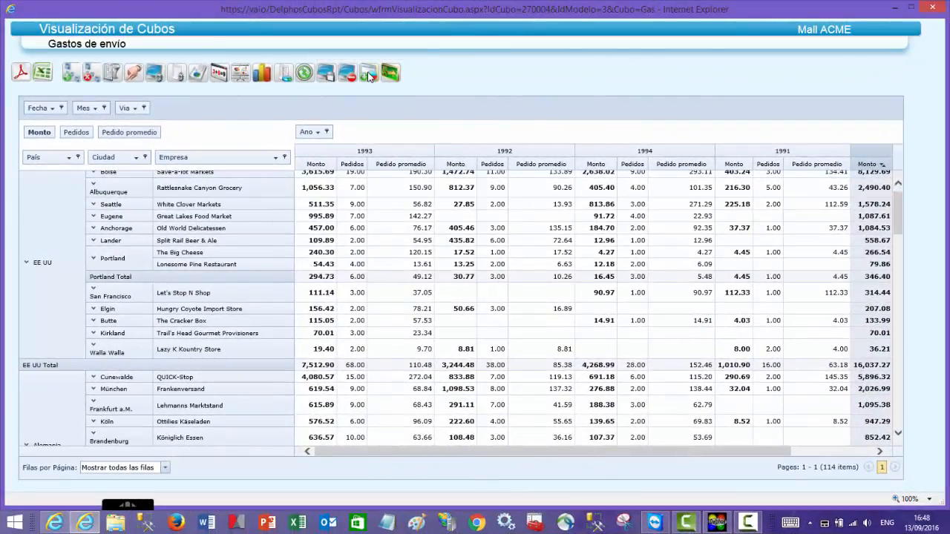
- Start saving the current cube as a disconnected cube, ready to enter its name
left_click(369, 74)
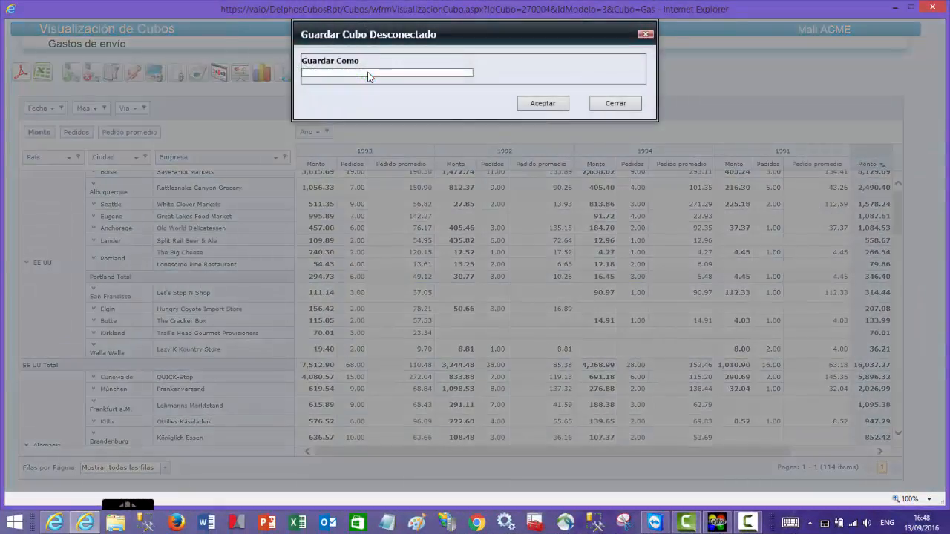
left_click(369, 73)
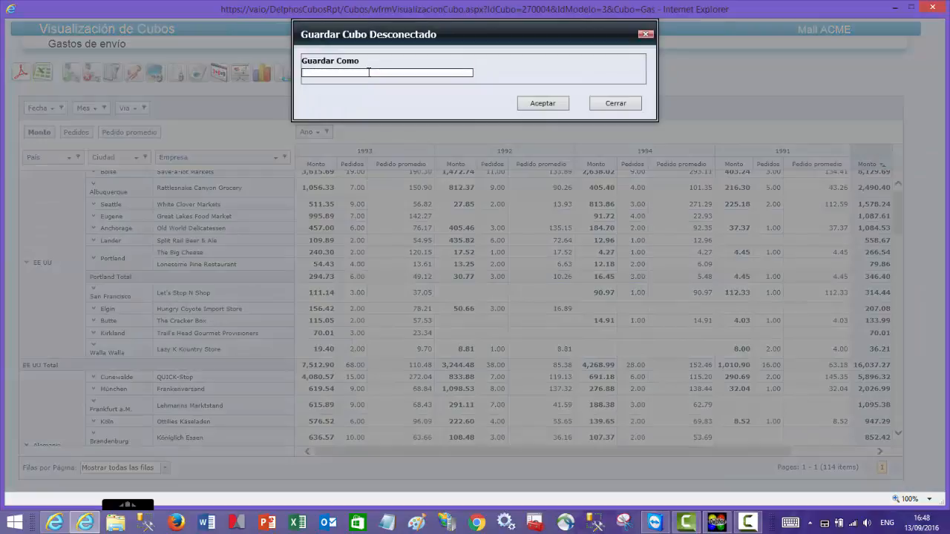